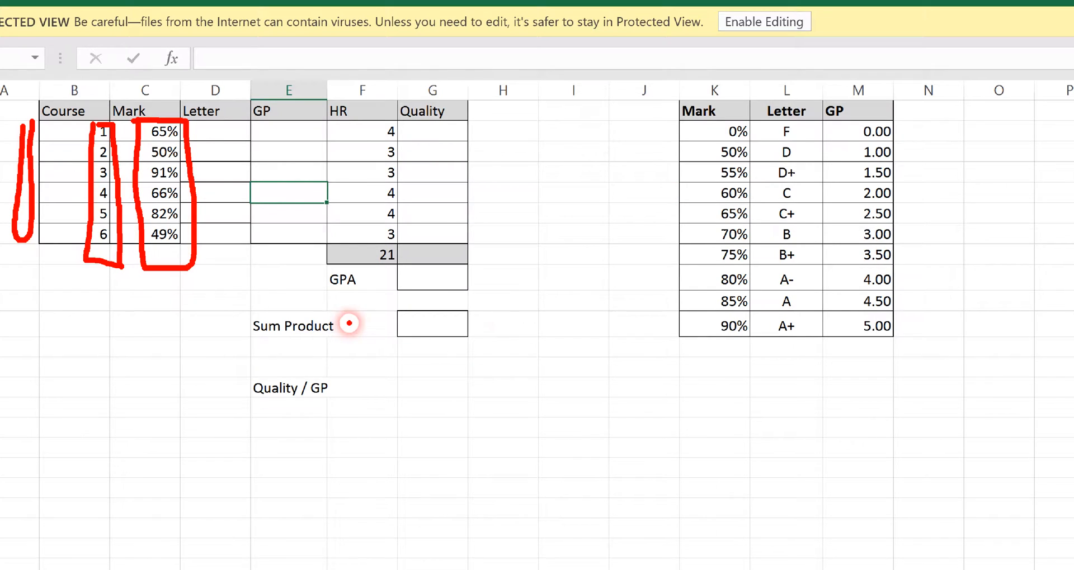
mouse_move(670, 115)
mouse_down()
mouse_move(664, 345)
mouse_move(875, 401)
mouse_move(653, 114)
mouse_move(669, 126)
mouse_up()
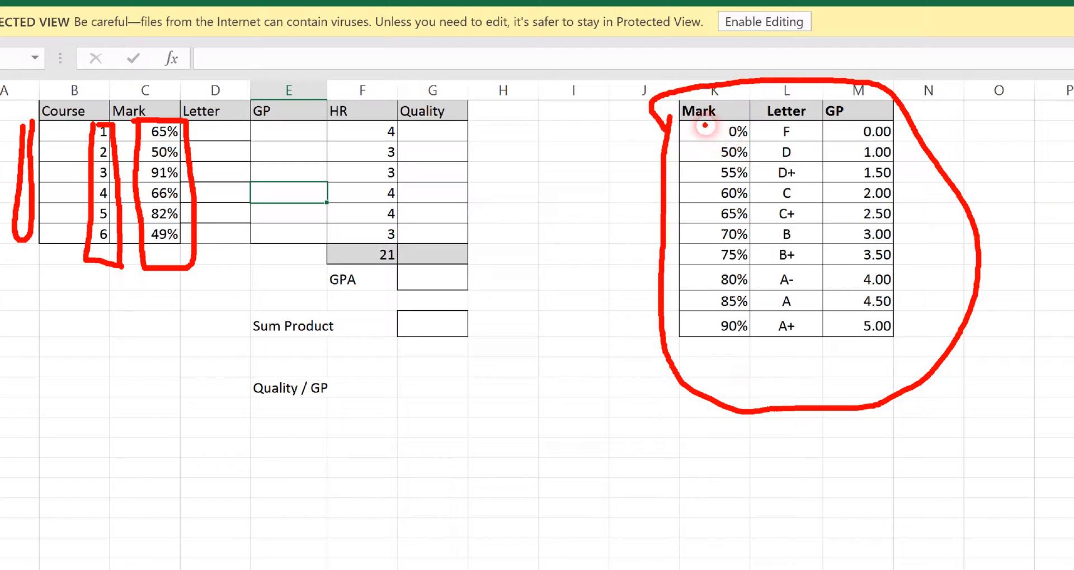
mouse_move(742, 352)
mouse_down()
mouse_move(754, 347)
mouse_move(780, 235)
mouse_move(747, 123)
mouse_move(730, 353)
mouse_up()
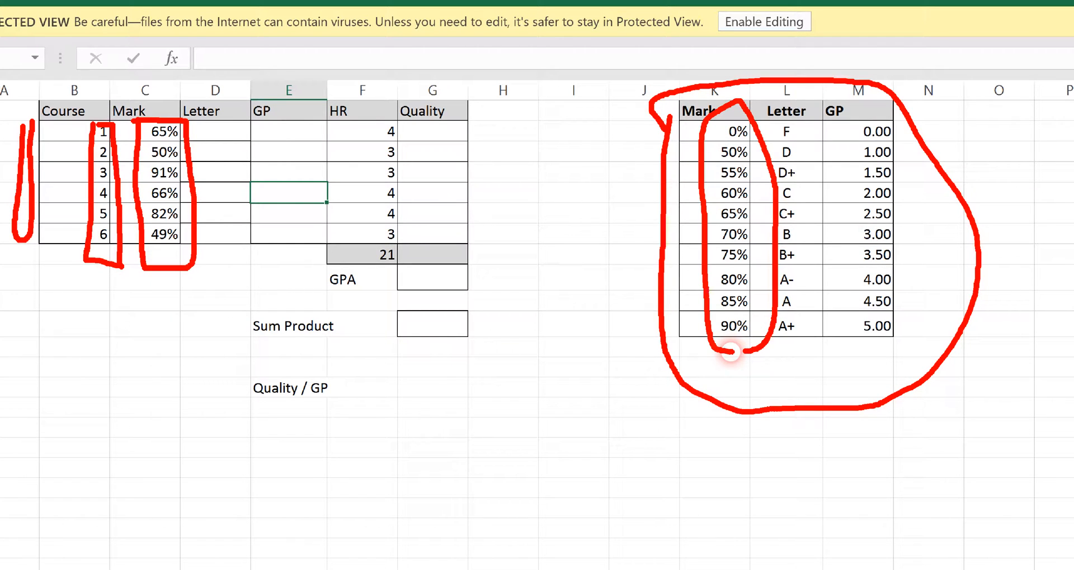
mouse_move(156, 298)
mouse_down()
mouse_move(198, 228)
mouse_move(192, 168)
mouse_move(151, 97)
mouse_move(143, 300)
mouse_up()
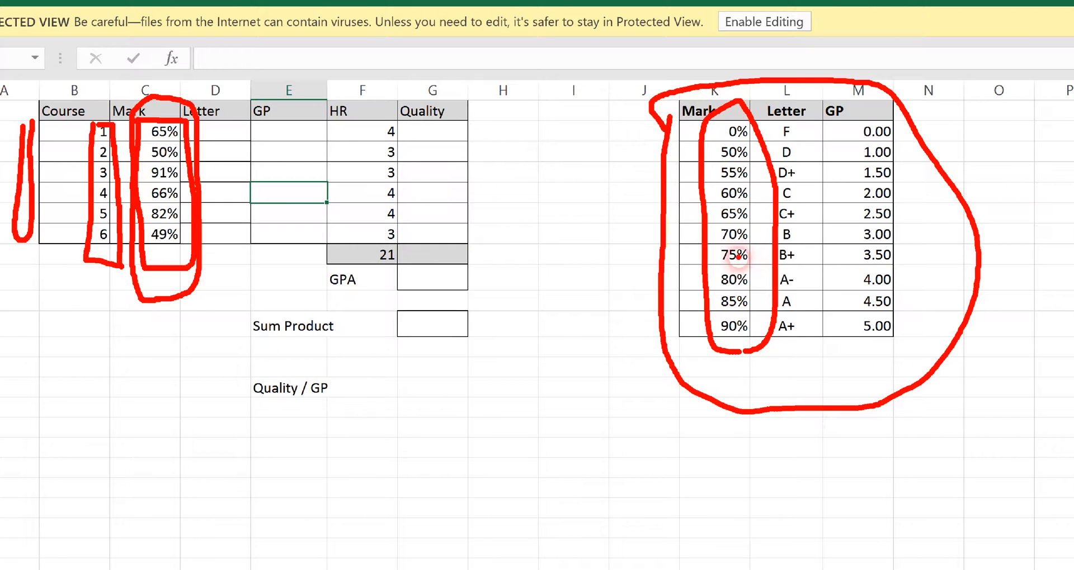
drag(766, 283, 782, 291)
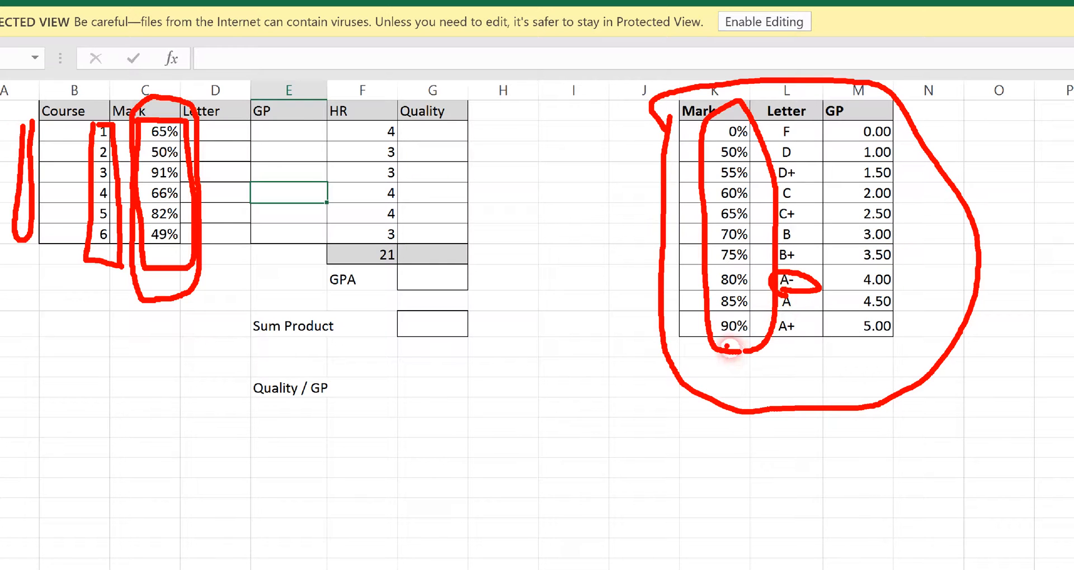
mouse_move(753, 325)
mouse_down()
mouse_move(713, 323)
mouse_move(818, 340)
mouse_up()
drag(749, 311, 769, 309)
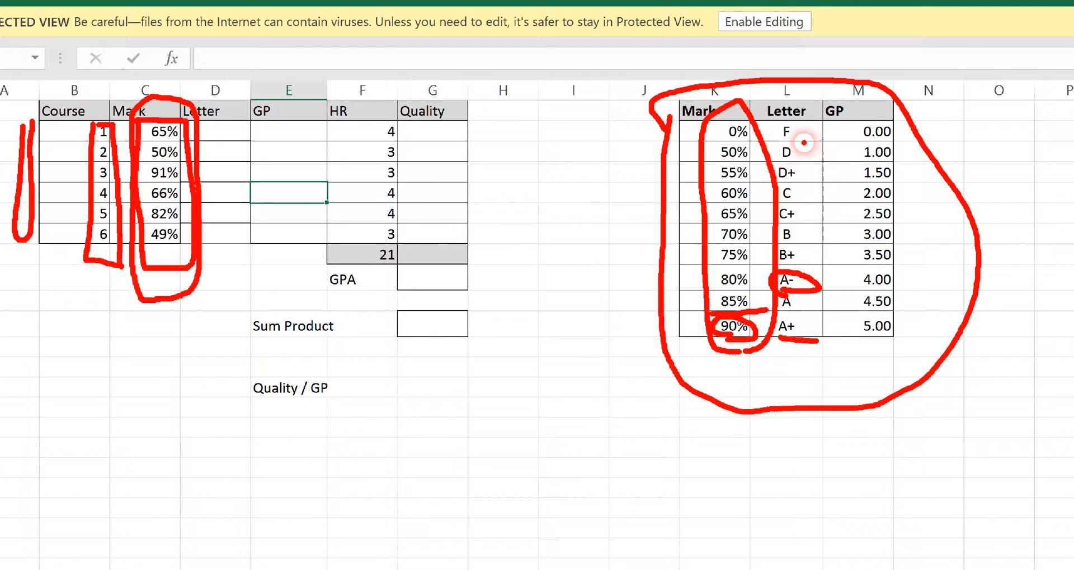
mouse_move(803, 142)
mouse_down()
mouse_move(847, 129)
mouse_move(835, 146)
mouse_up()
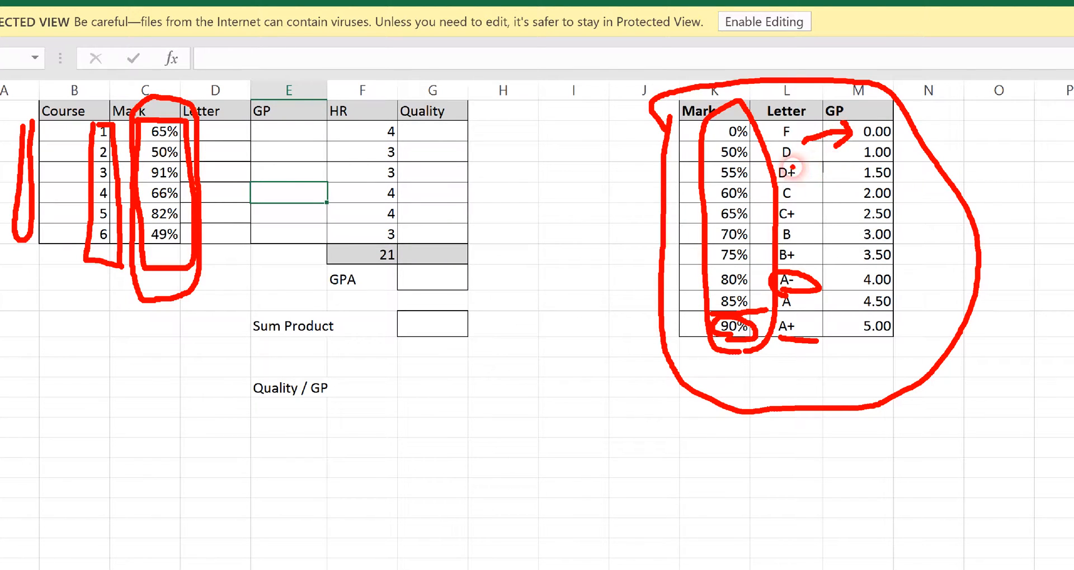
mouse_move(814, 240)
mouse_down()
mouse_move(840, 229)
mouse_move(844, 239)
mouse_up()
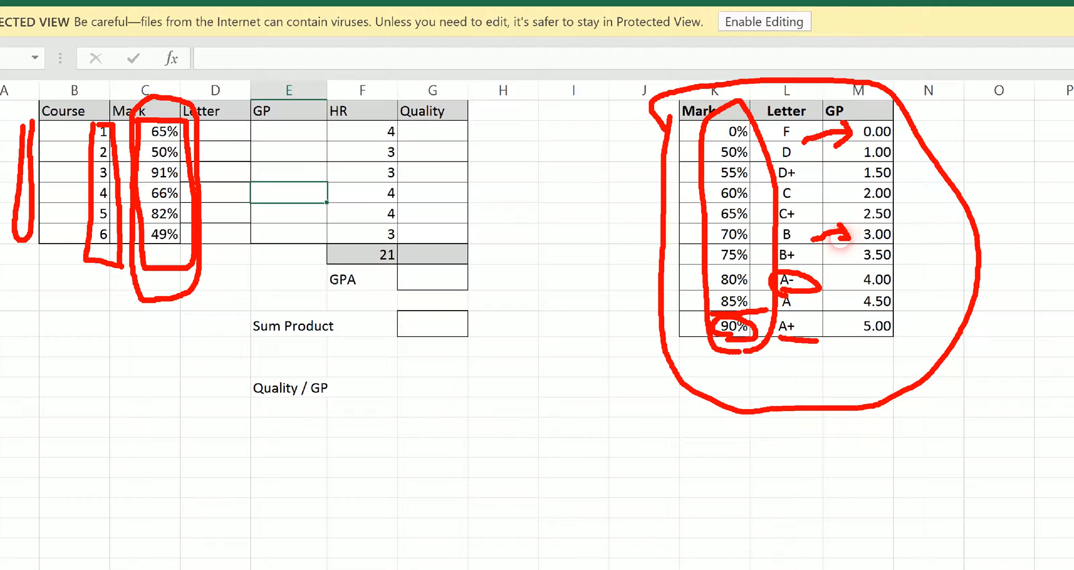
mouse_move(812, 306)
mouse_down()
mouse_move(848, 302)
mouse_move(833, 309)
mouse_up()
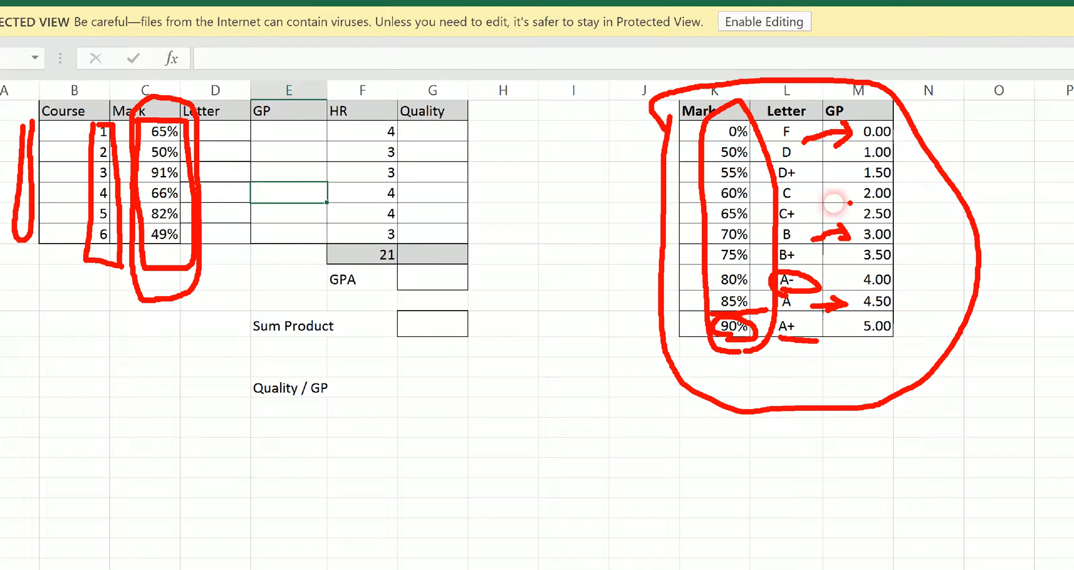
key(Escape)
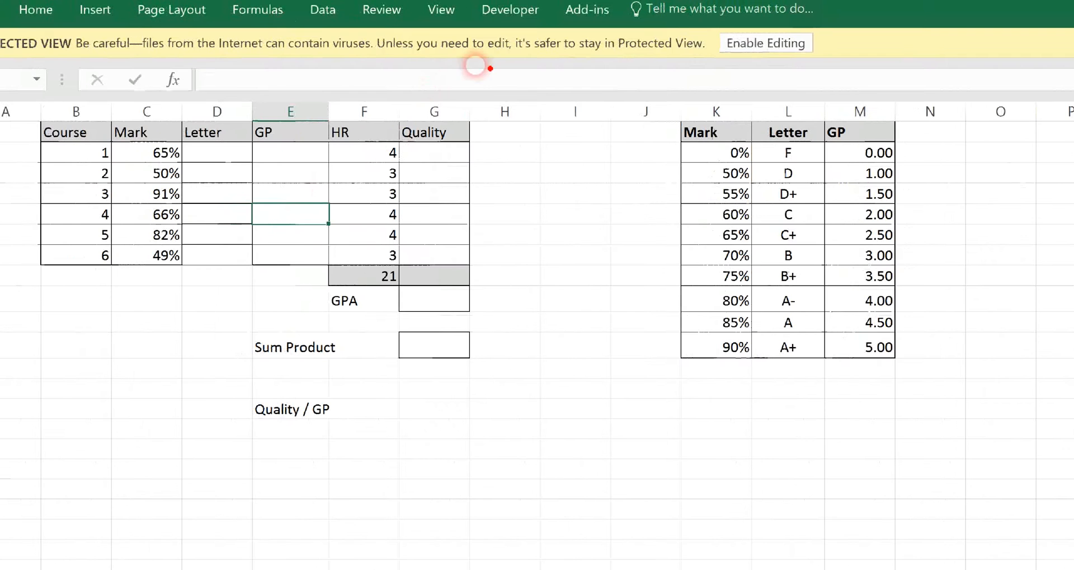
mouse_move(829, 147)
mouse_down()
mouse_move(825, 363)
mouse_move(897, 134)
mouse_move(833, 134)
mouse_up()
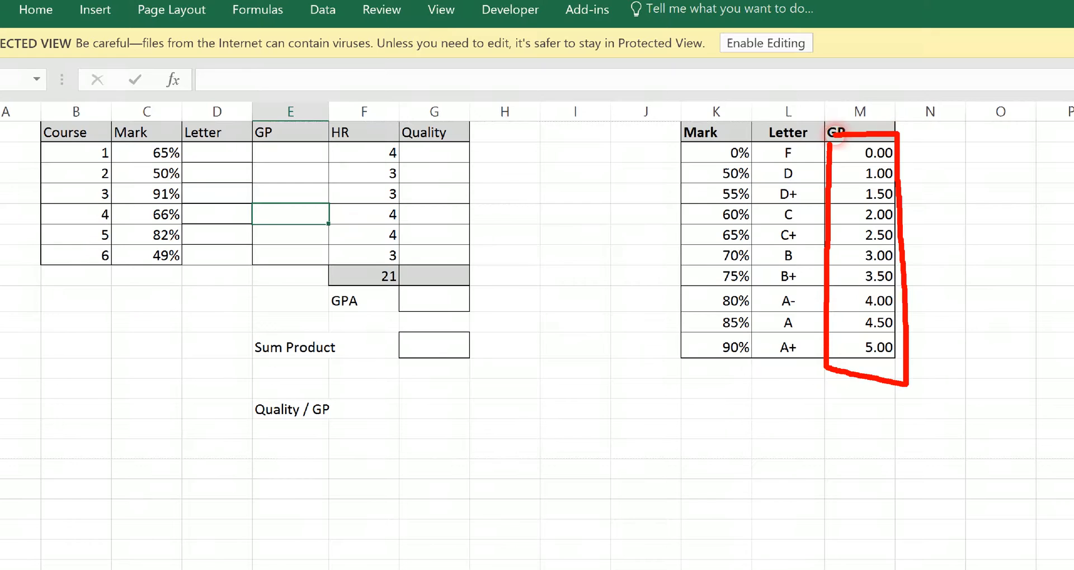
mouse_move(252, 141)
mouse_down()
mouse_move(243, 278)
mouse_move(305, 299)
mouse_move(246, 134)
mouse_up()
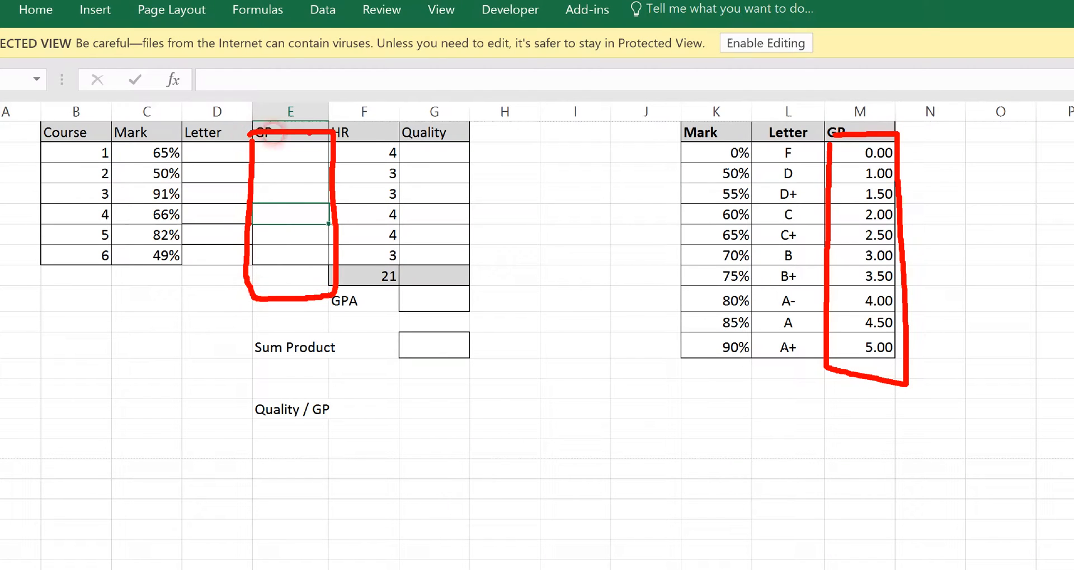
mouse_move(755, 141)
mouse_down()
mouse_move(756, 392)
mouse_move(813, 389)
mouse_move(763, 143)
mouse_up()
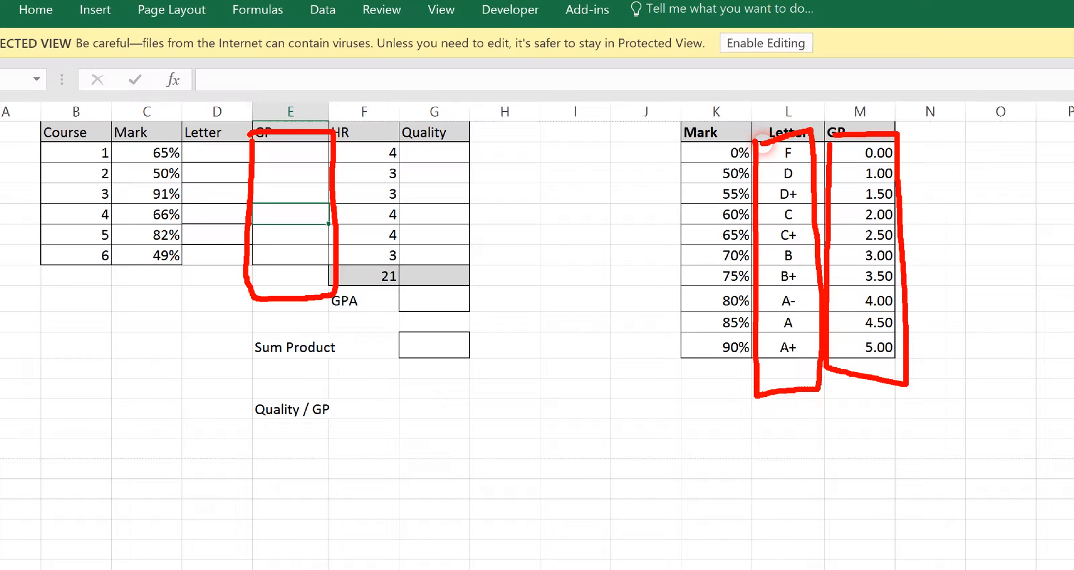
mouse_move(188, 150)
mouse_down()
mouse_move(197, 285)
mouse_move(248, 296)
mouse_move(249, 147)
mouse_move(188, 152)
mouse_up()
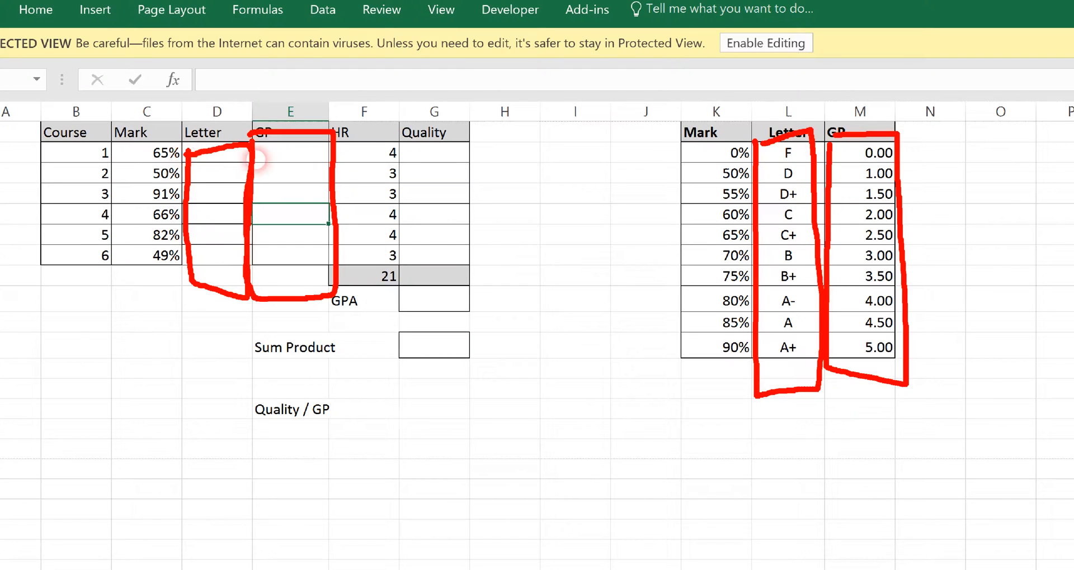
key(Escape)
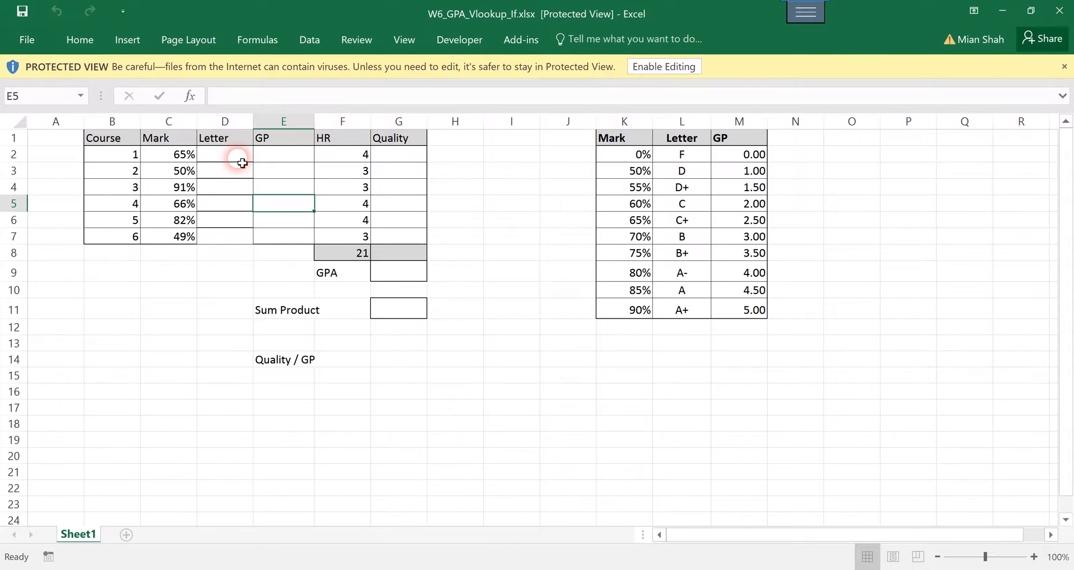
Enable editing of the workbook and examine the course marks and the Mark, Letter and GP lookup table.
click(669, 68)
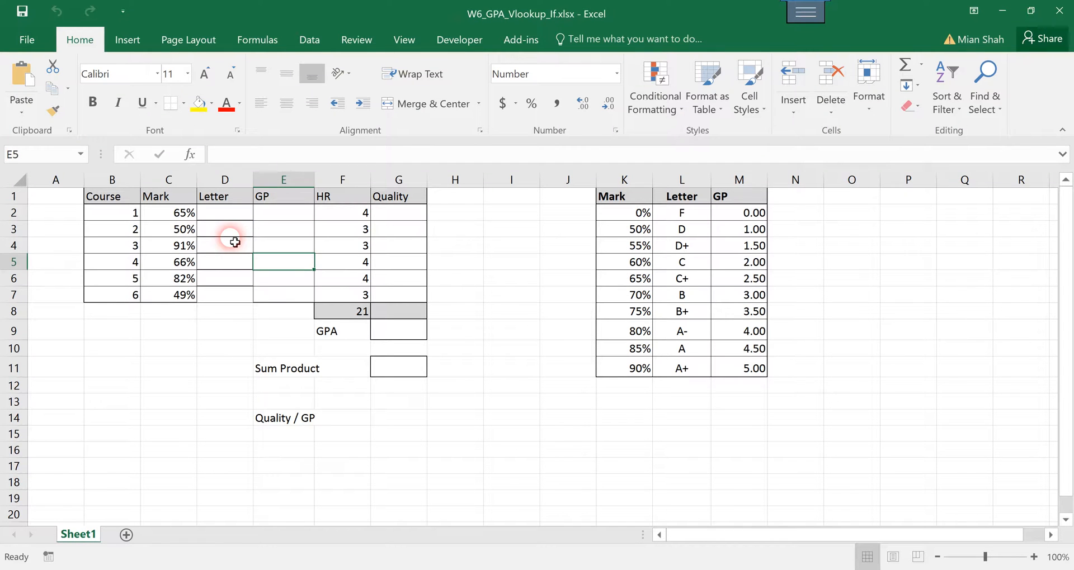
click(231, 218)
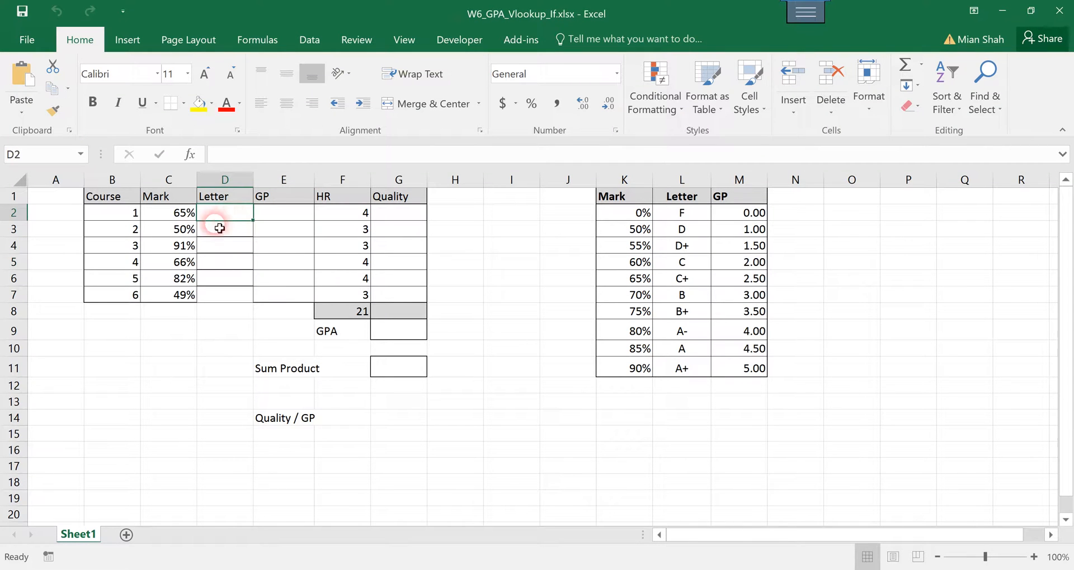
drag(178, 214, 177, 296)
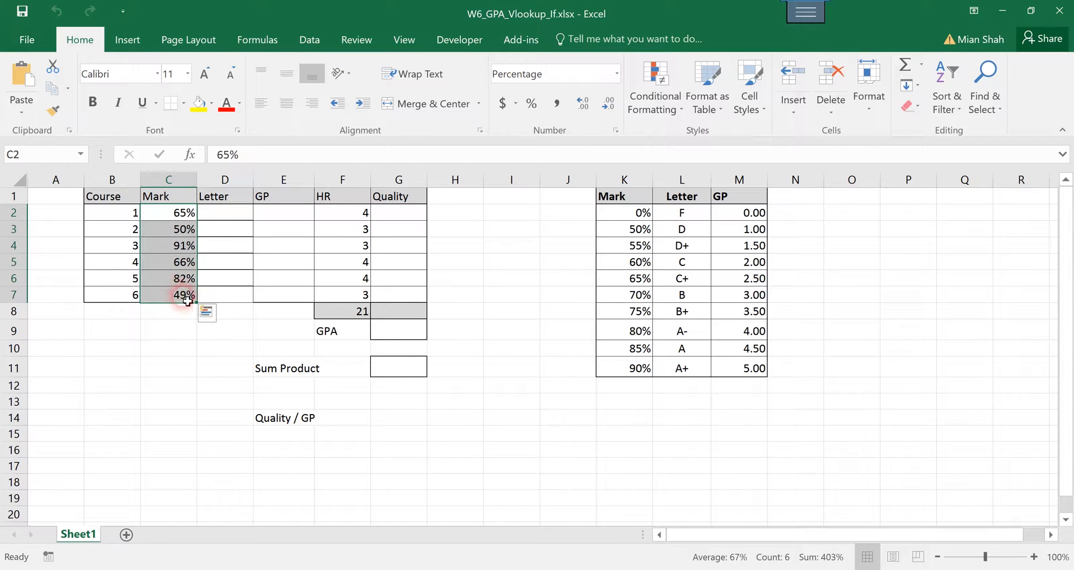
click(176, 214)
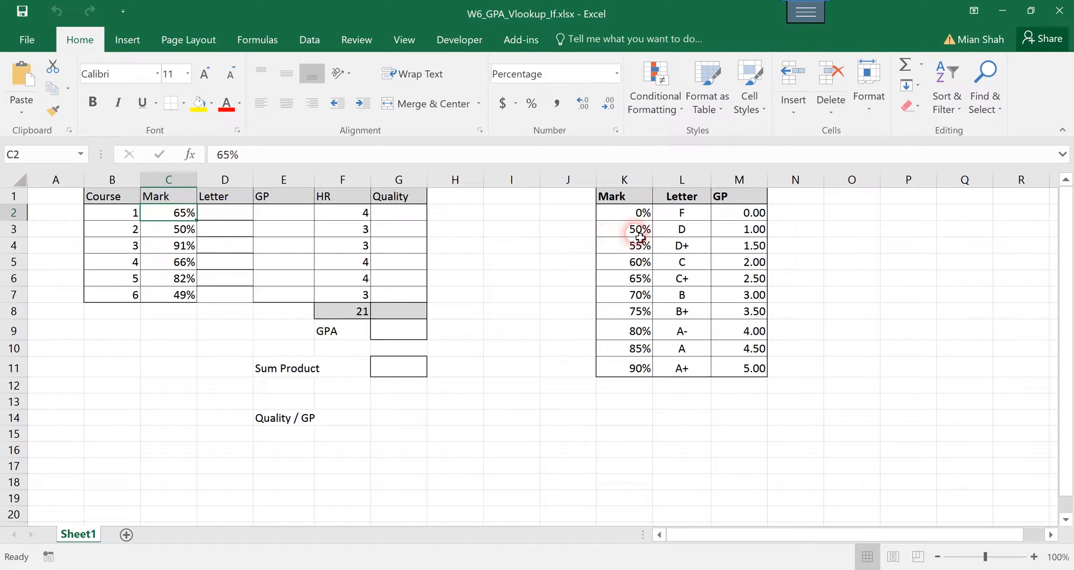
click(636, 231)
drag(681, 213, 682, 331)
drag(748, 213, 749, 305)
click(707, 401)
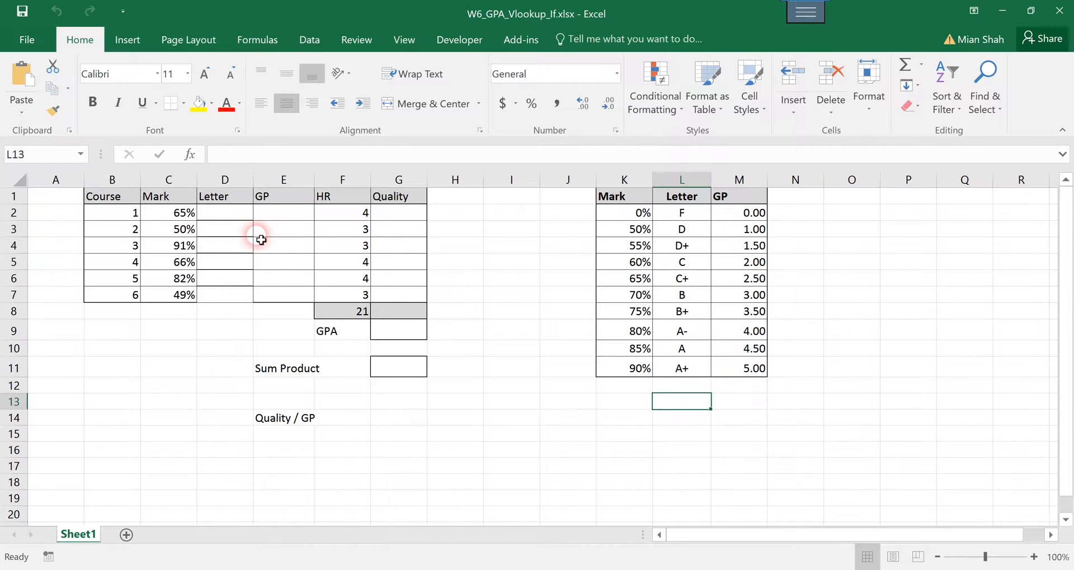
click(236, 217)
key(Up)
key(Down)
text(=vl)
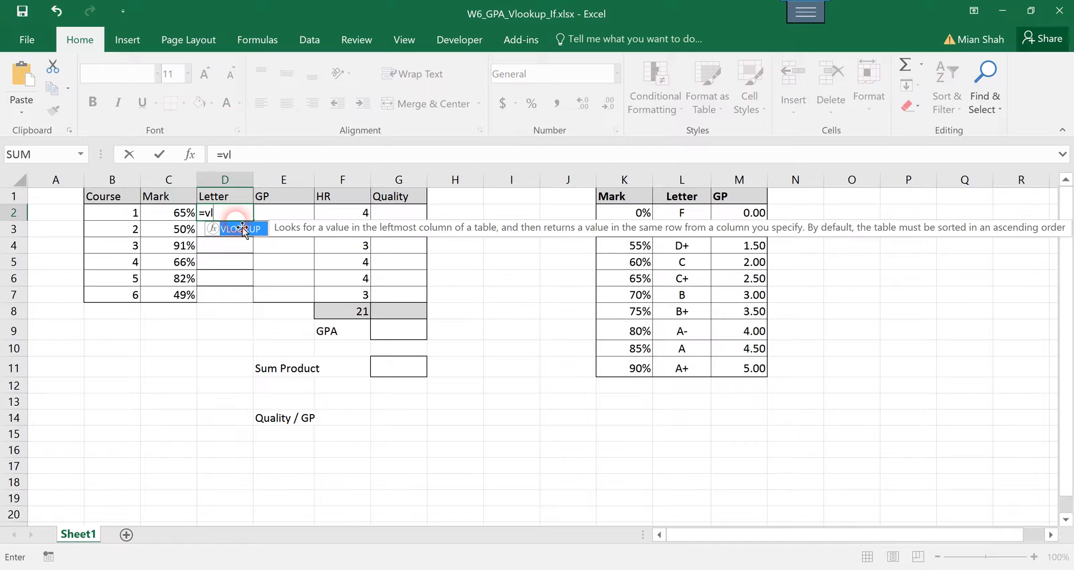
key(Tab)
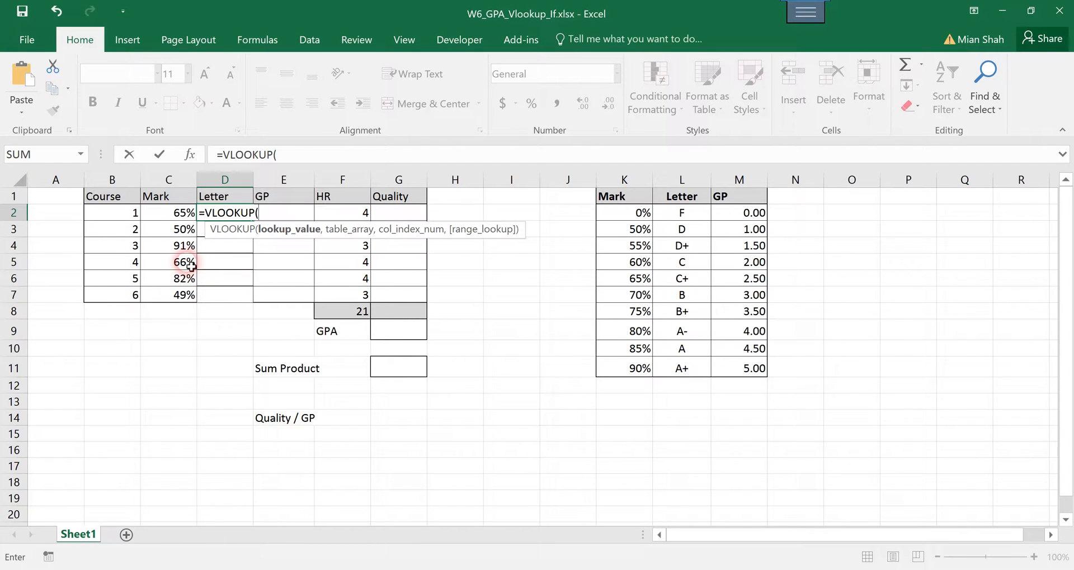
drag(183, 214, 183, 295)
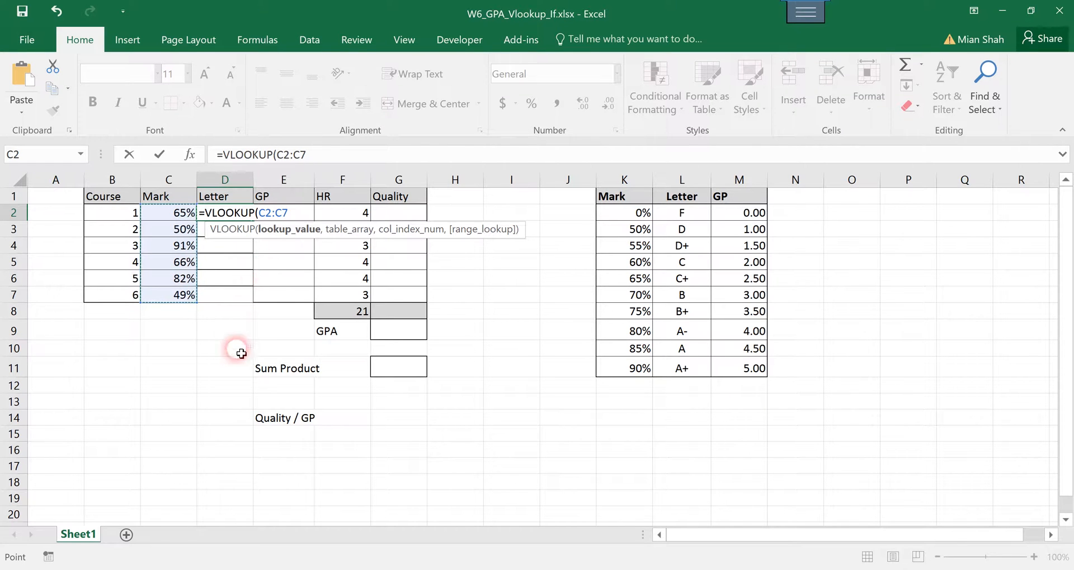
key(Escape)
click(544, 434)
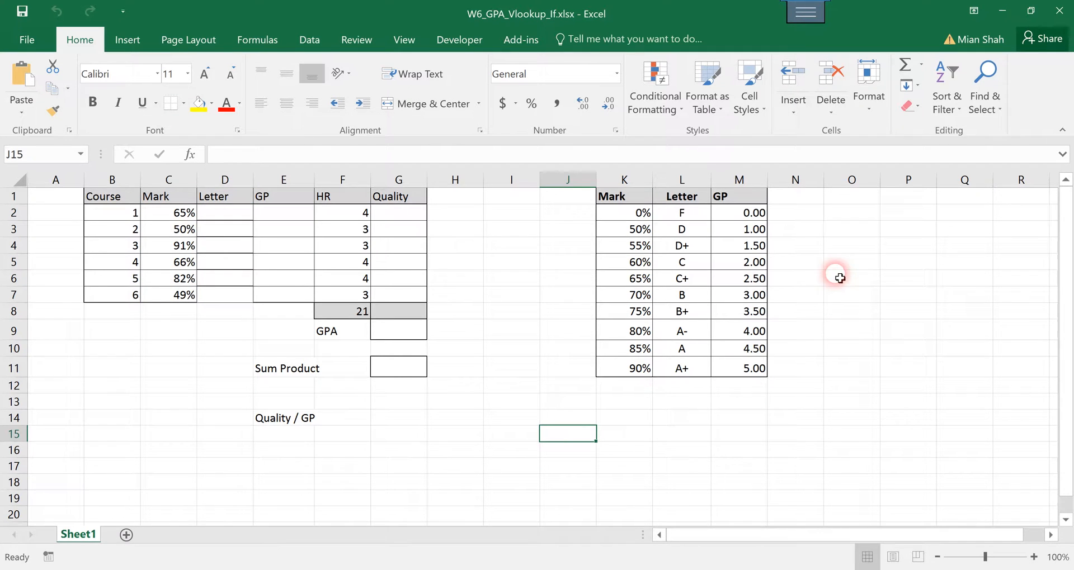
Enter the sample values 5 in cell O4 and 3 in cell P4.
click(844, 250)
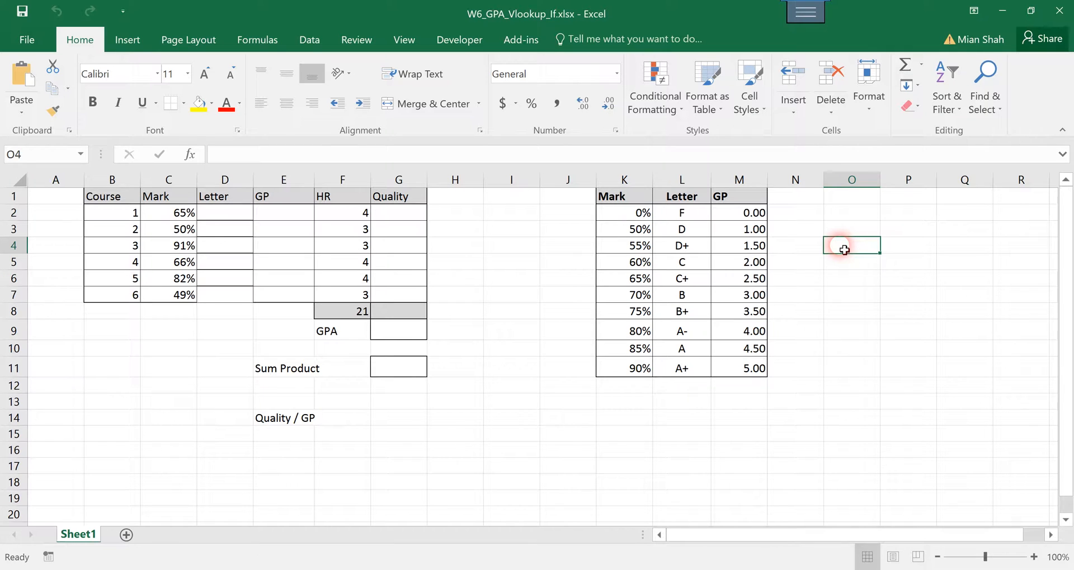
text(5)
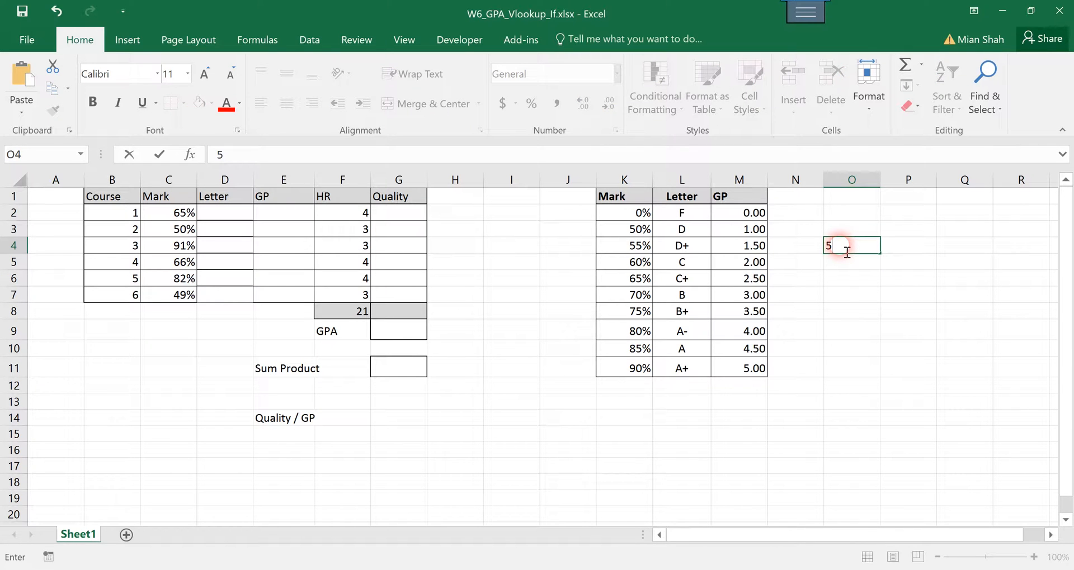
key(Tab)
text(3)
key(Tab)
key(Down)
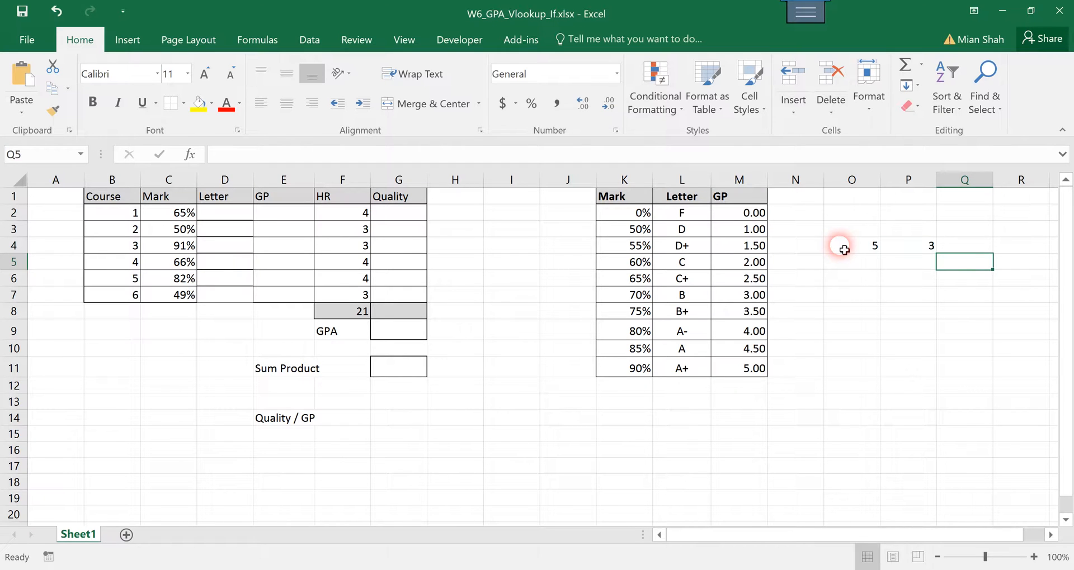
key(Right)
key(Up)
text(=)
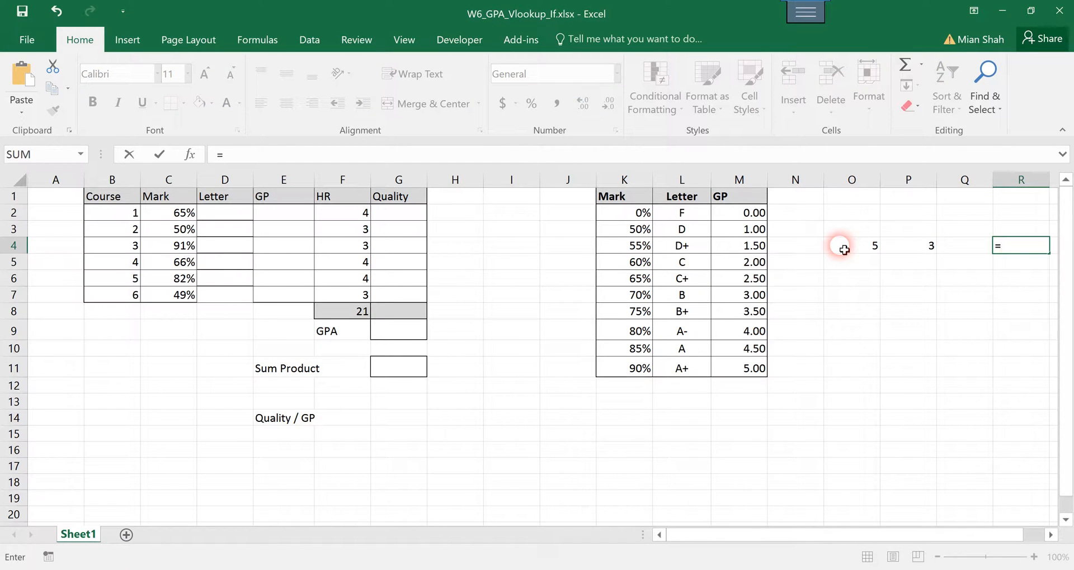
key(Escape)
Enter 7 in cell O5 and 12 in cell P5 as the second sample values.
click(868, 269)
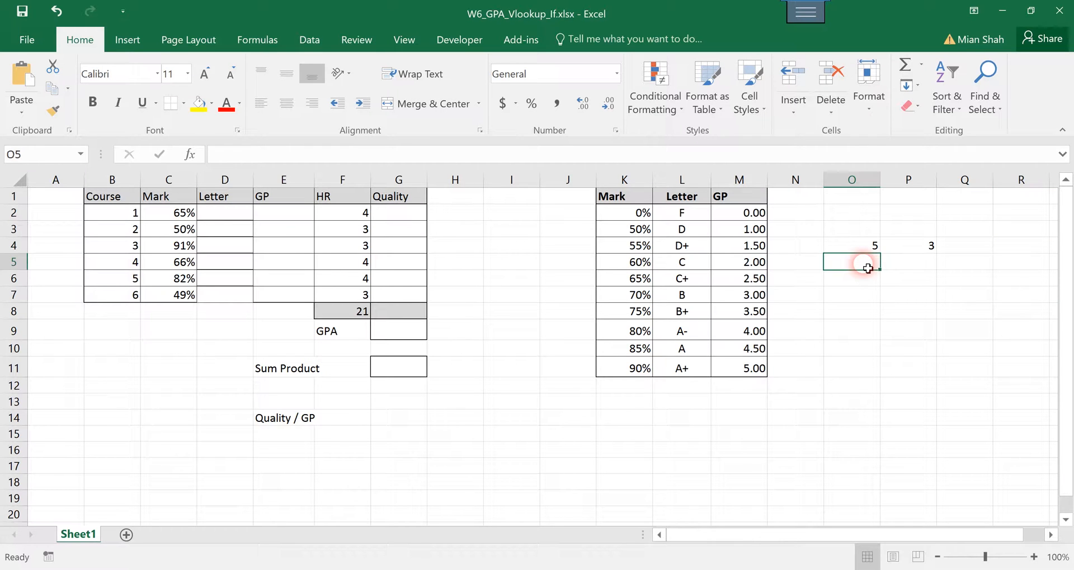
text(7)
click(922, 263)
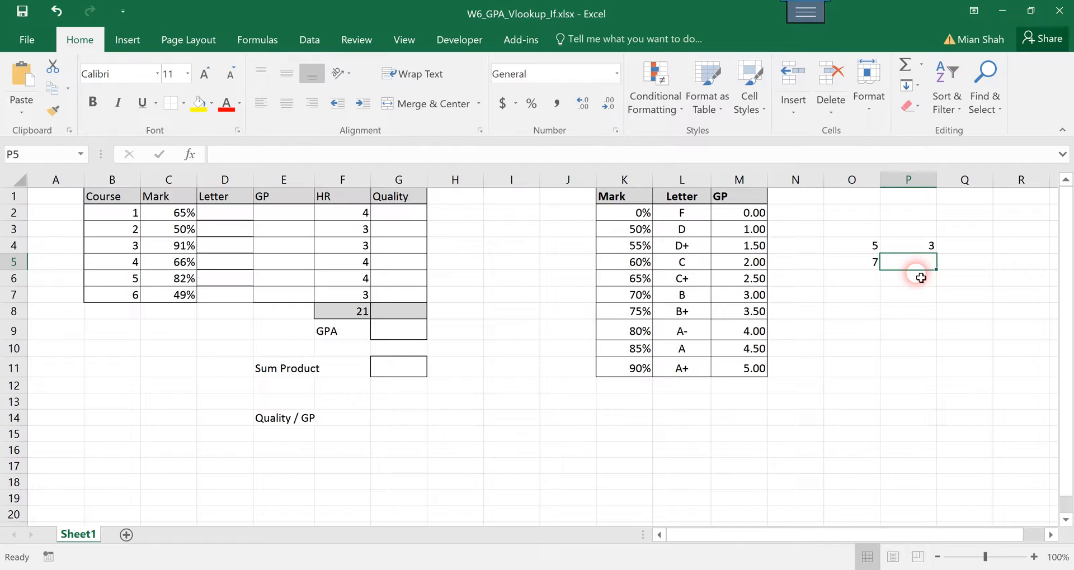
text(12)
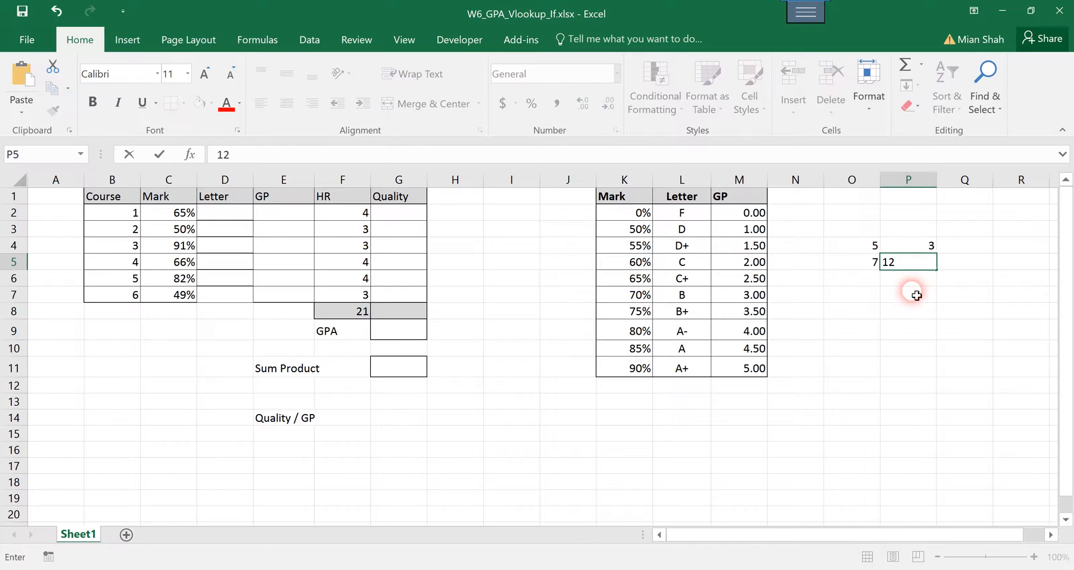
click(916, 296)
Extend the number series in O4:O5 down column O to row 16 with AutoFill.
click(868, 247)
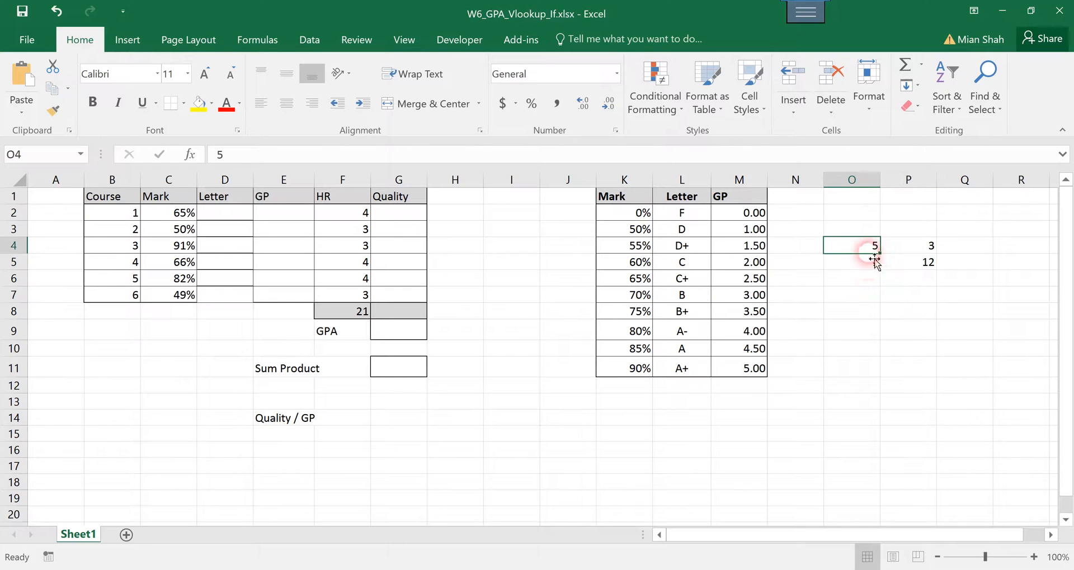
drag(874, 248, 878, 267)
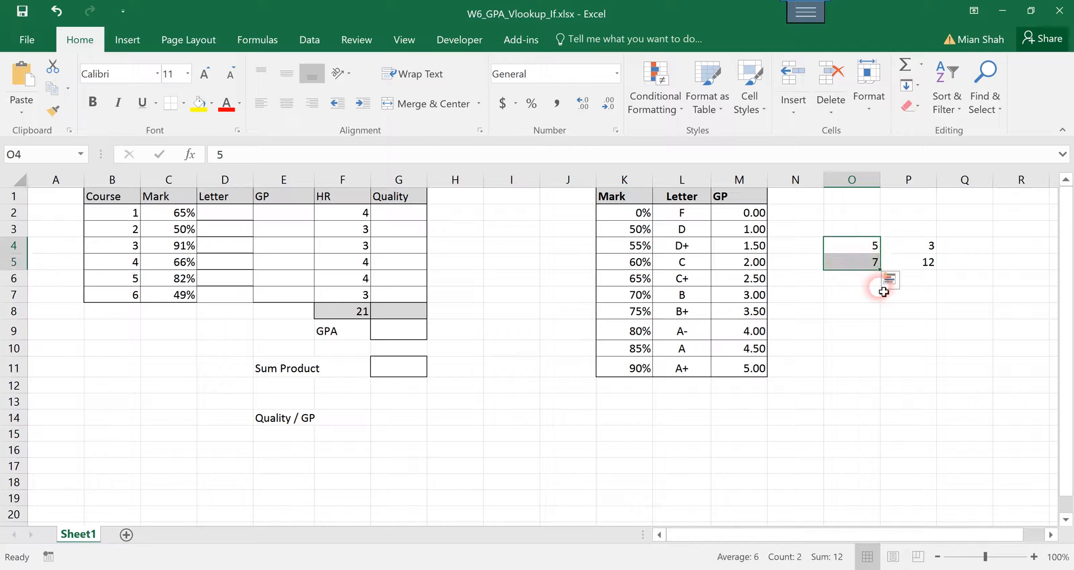
click(878, 292)
key(Up)
key(Up)
click(878, 293)
drag(874, 246, 875, 458)
click(957, 468)
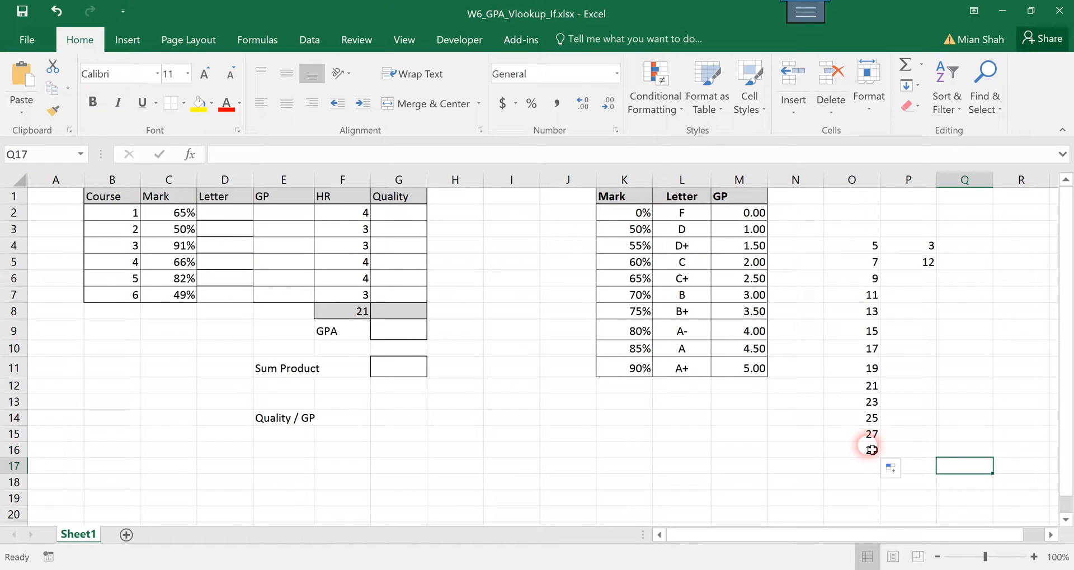
click(920, 251)
click(912, 264)
click(916, 250)
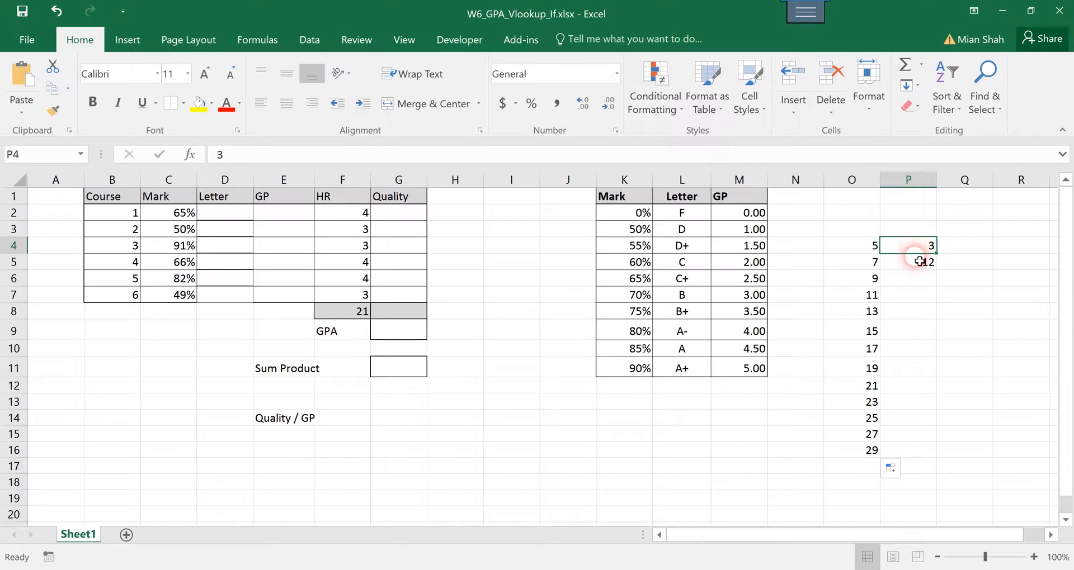
click(922, 264)
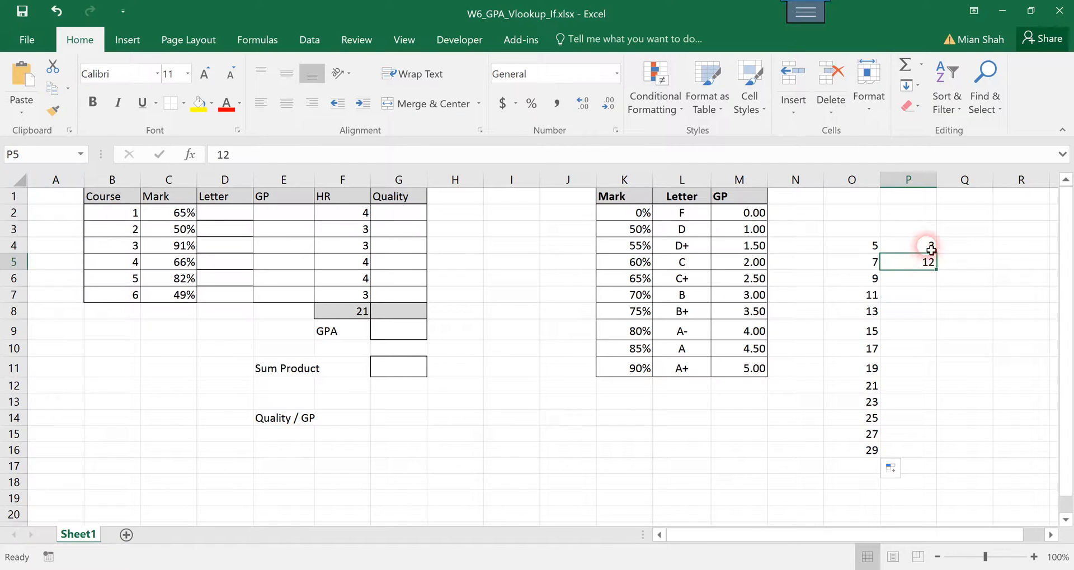
click(931, 250)
drag(937, 246, 940, 262)
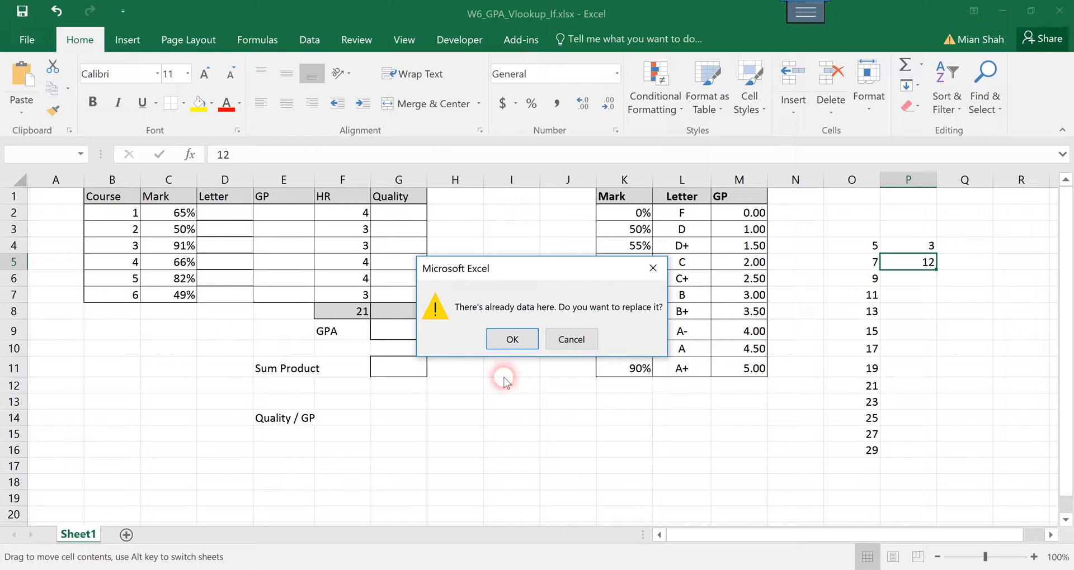
click(571, 339)
Extend the number series in P4:P5 down column P to row 16 with AutoFill.
drag(929, 248, 934, 455)
click(930, 498)
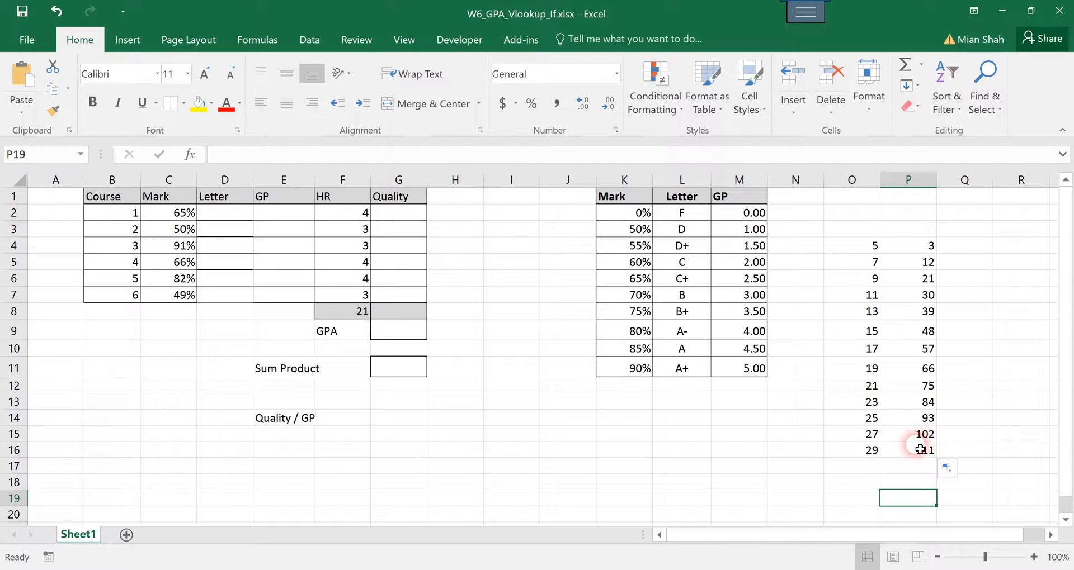
click(1013, 251)
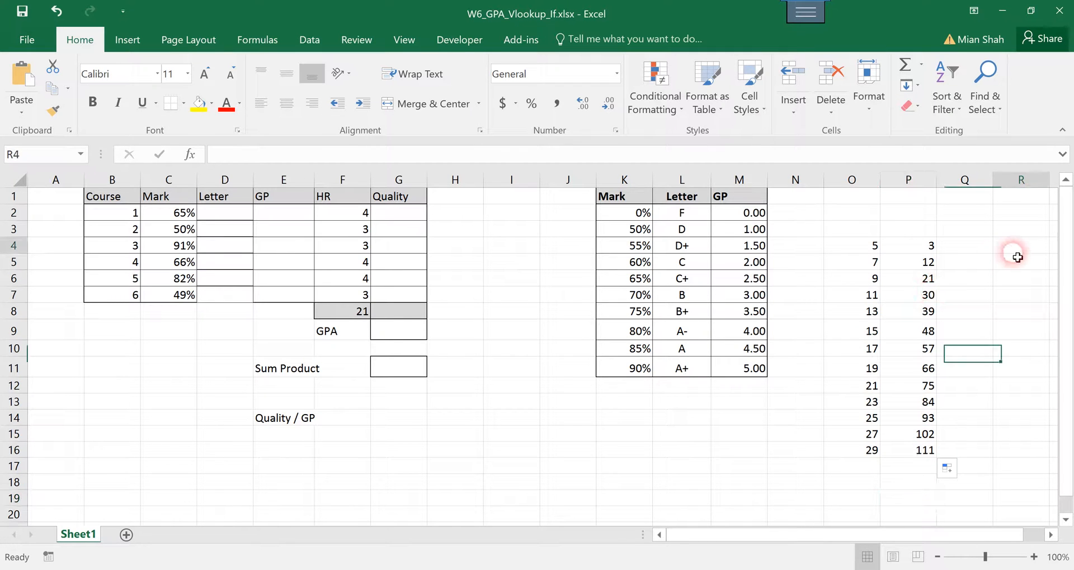
Enter the formula =O10+P10 in cell R10 to add the two sample numbers of row 10.
click(1014, 347)
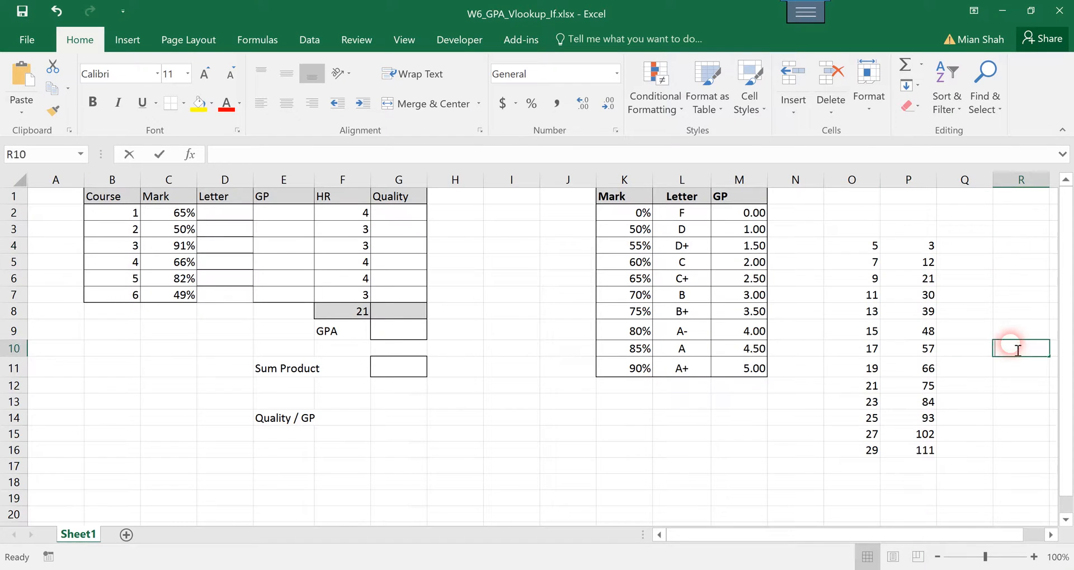
text(=)
key(Left)
key(Left)
key(Left)
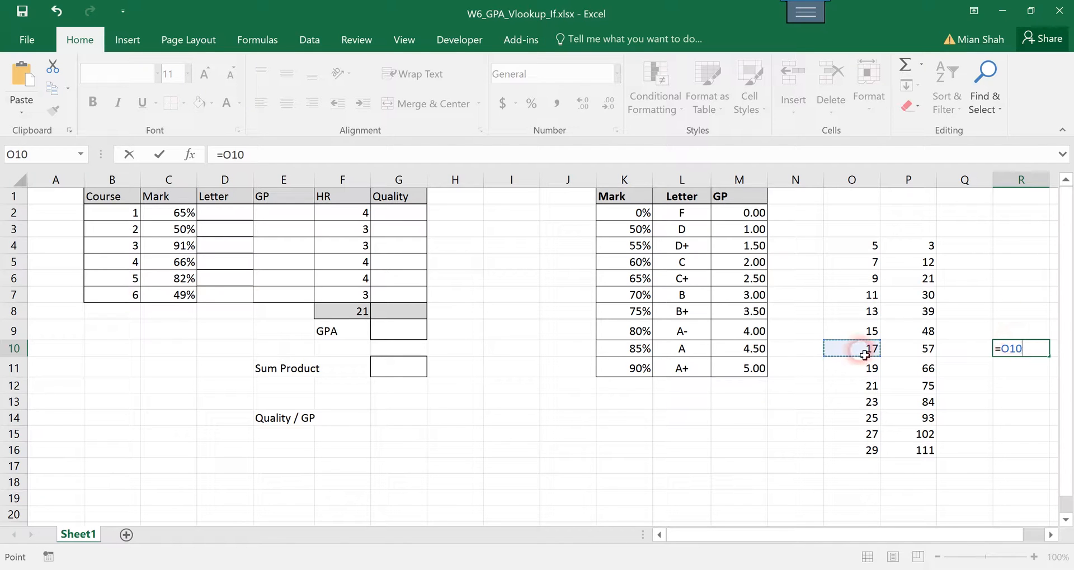
text(+)
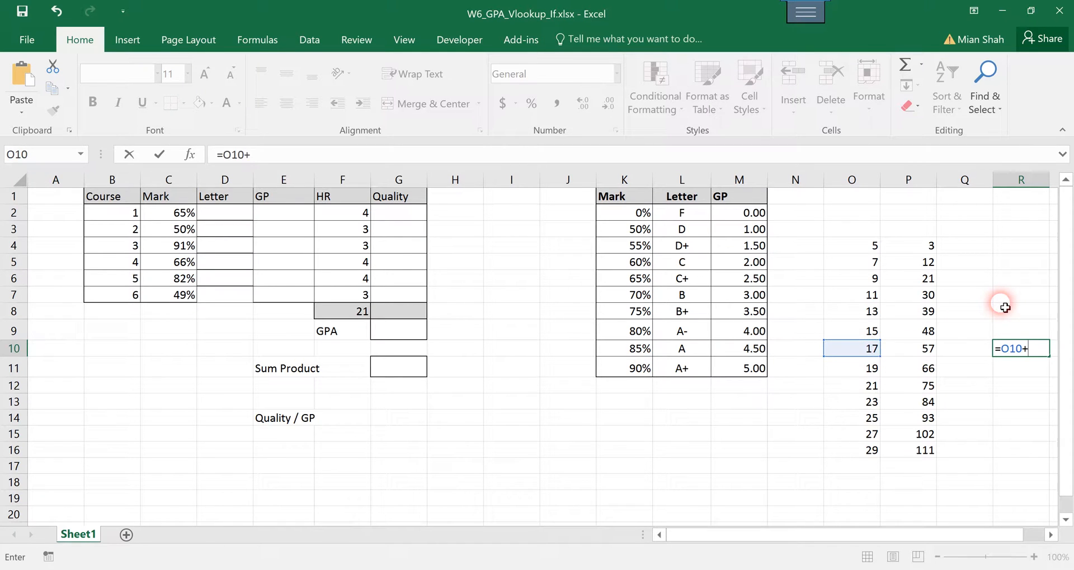
click(929, 351)
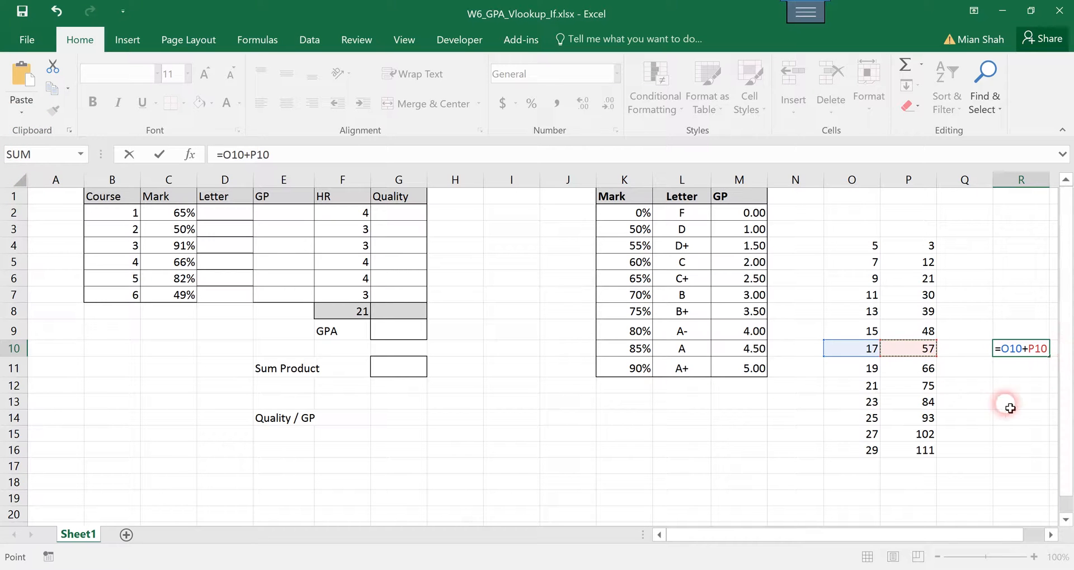
key(Return)
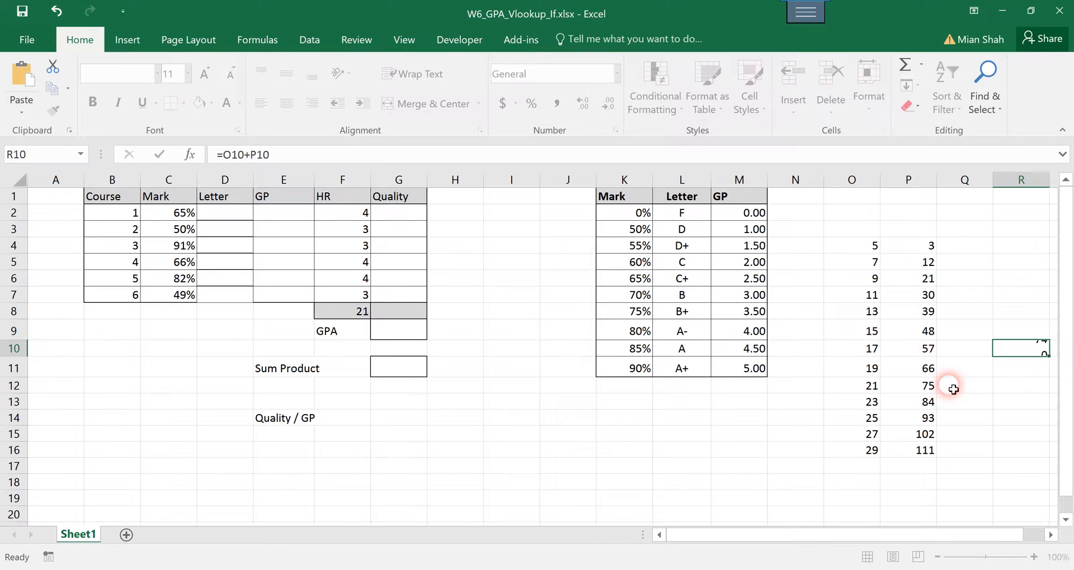
Copy the R10 addition formula down column R to row 16 with AutoFill.
click(1029, 354)
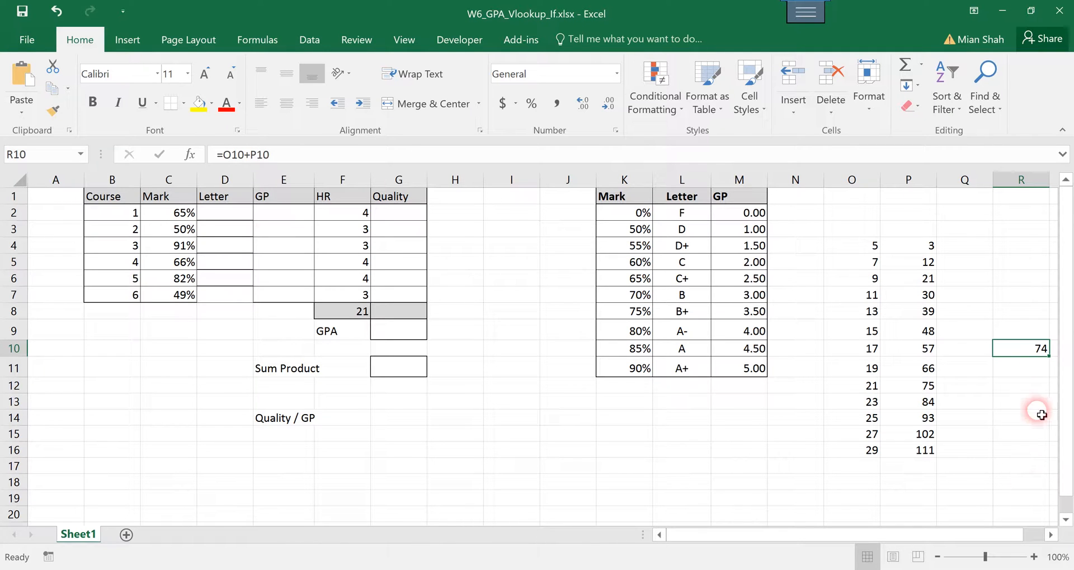
drag(1052, 362, 1047, 458)
click(1030, 482)
Examine how the relative references in the copied formulas, from R11 to R16, follow the values in columns O and P.
click(1030, 370)
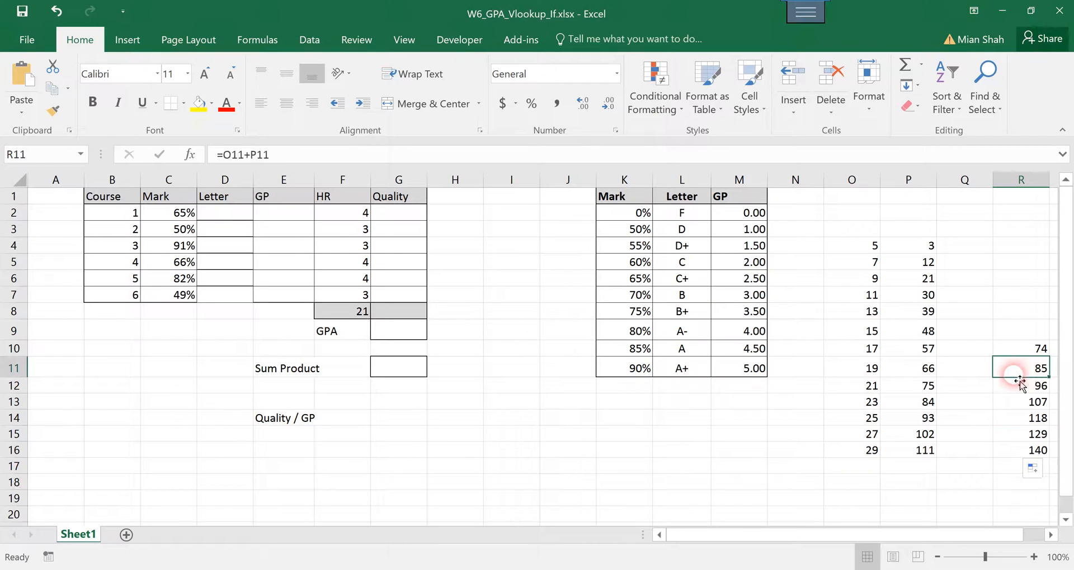
click(923, 369)
click(1034, 372)
click(890, 374)
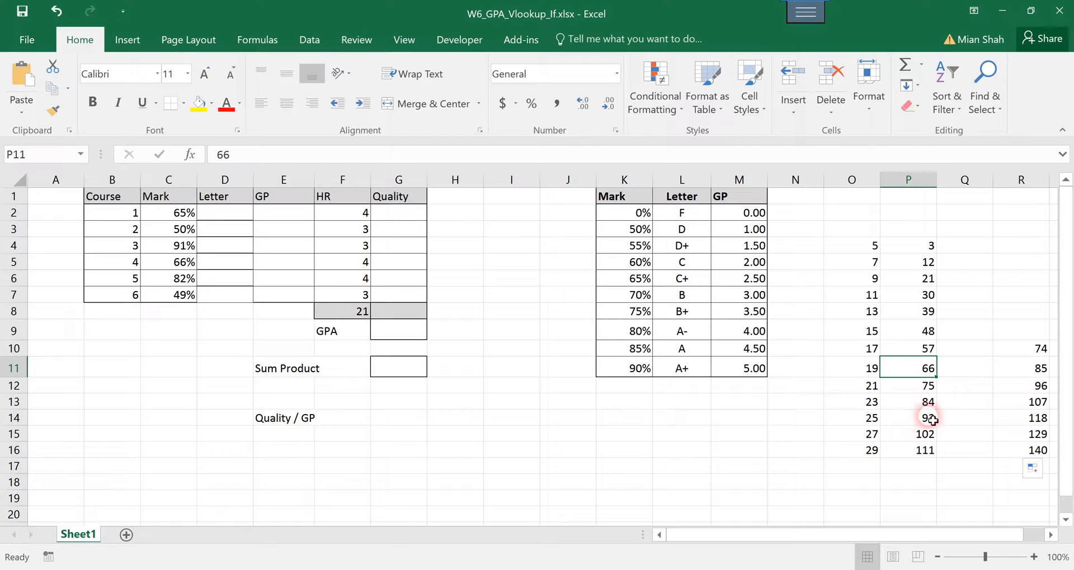
click(1001, 369)
click(891, 372)
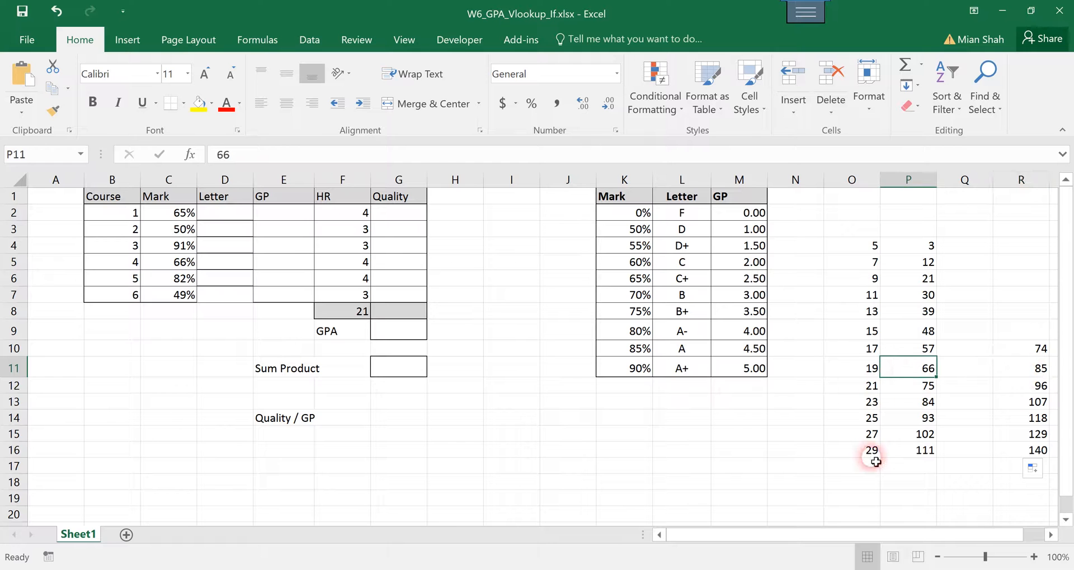
click(868, 388)
click(915, 389)
click(873, 403)
key(Down)
key(Down)
key(Down)
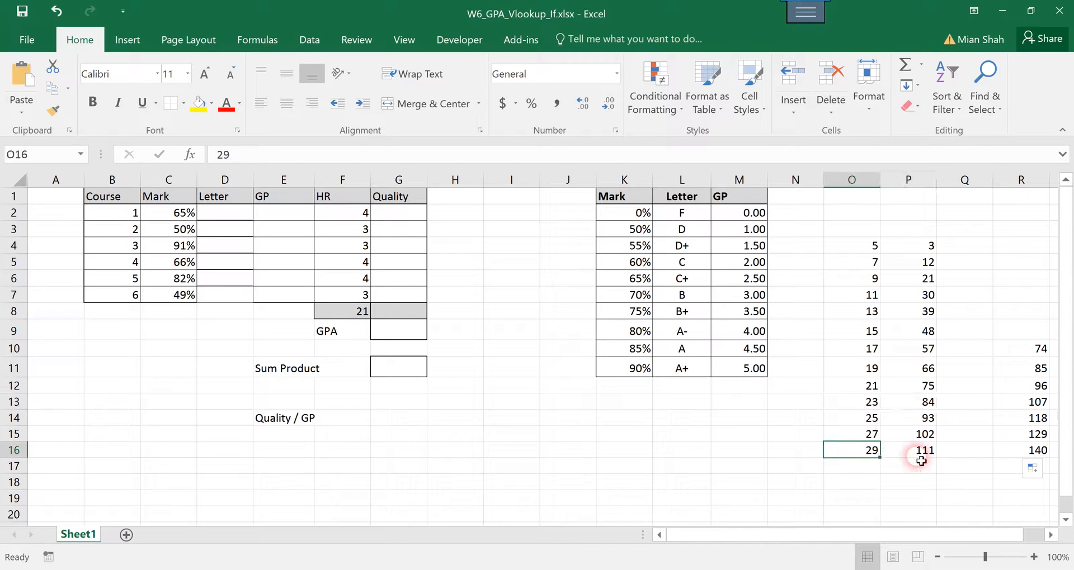
key(Right)
key(Right)
key(Right)
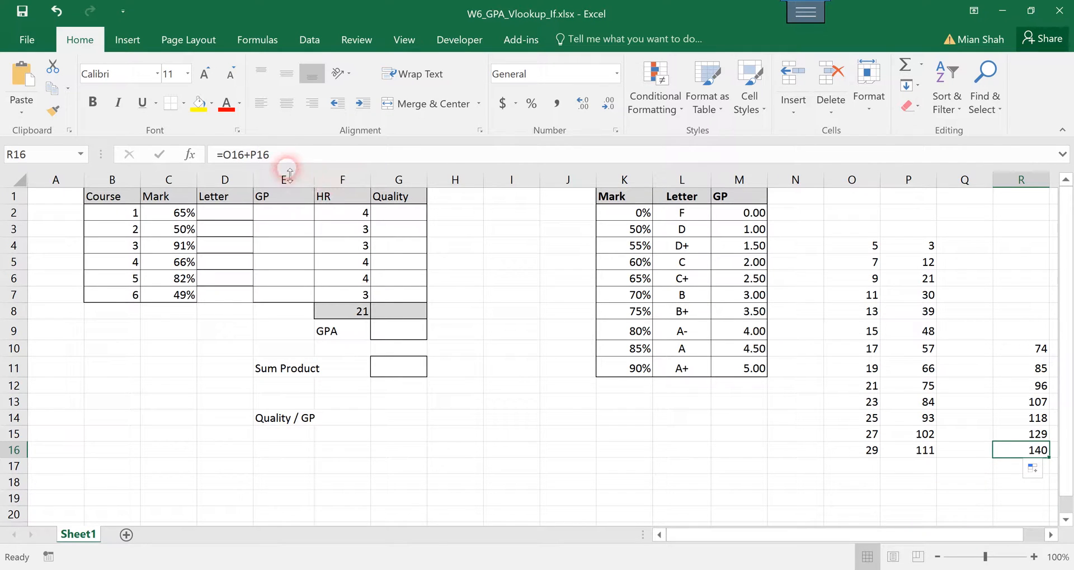
click(268, 159)
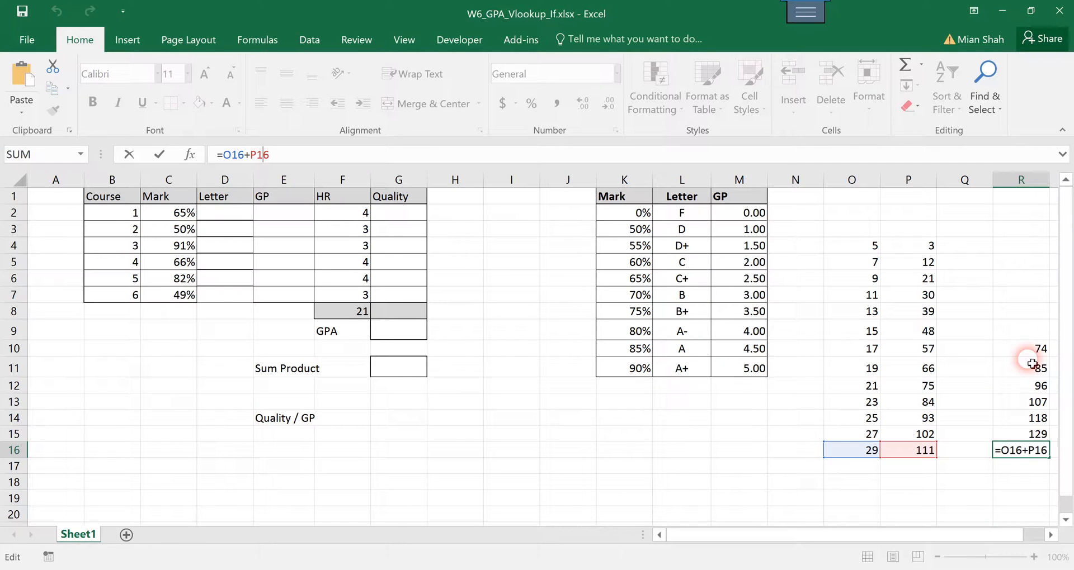
click(1021, 482)
Delete the copied formulas in R11:R16 and clear the formula in R10.
drag(1041, 369, 1045, 451)
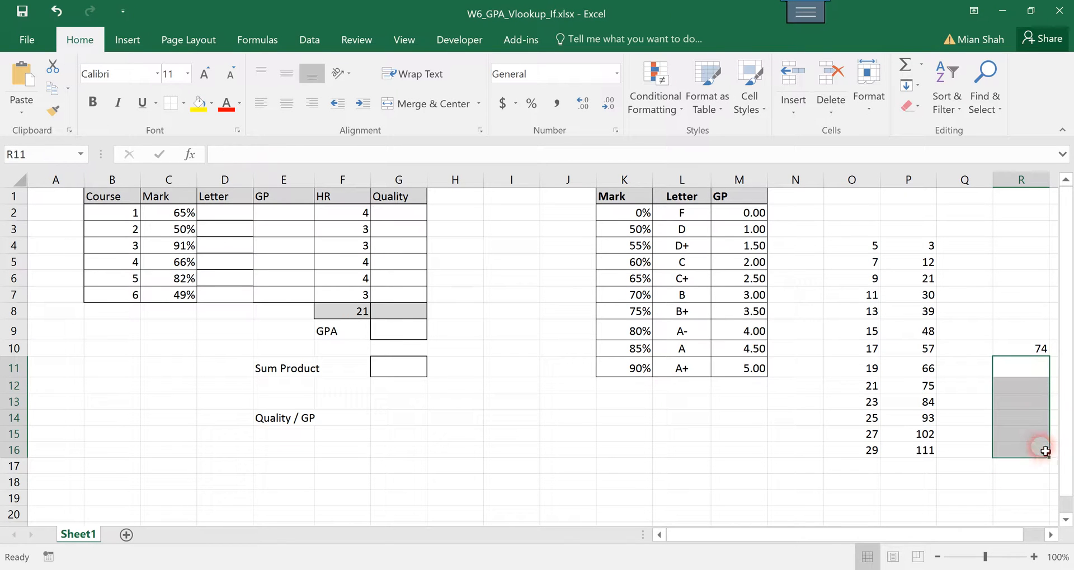
click(1035, 350)
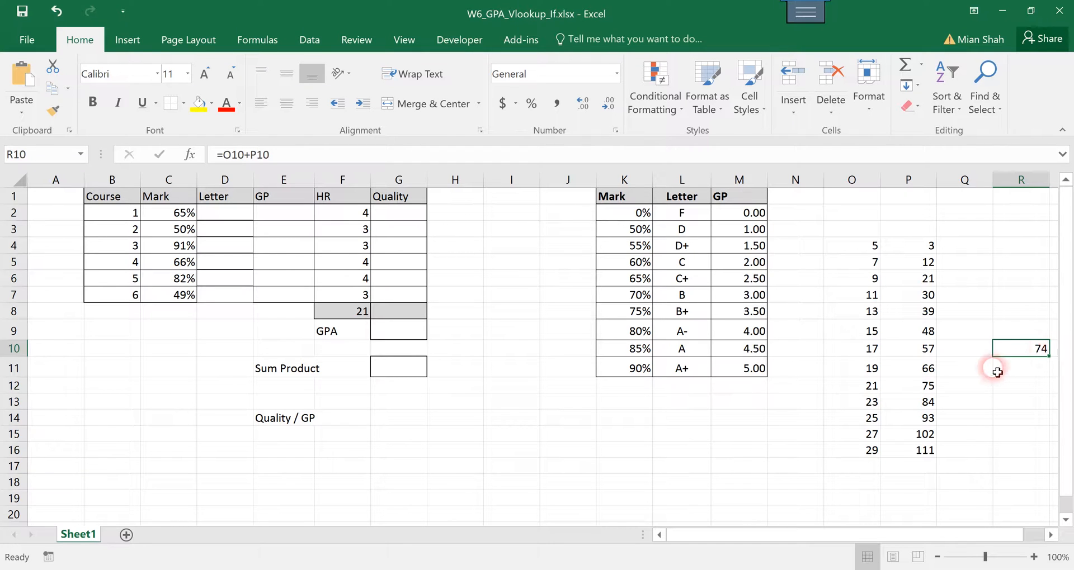
key(F2)
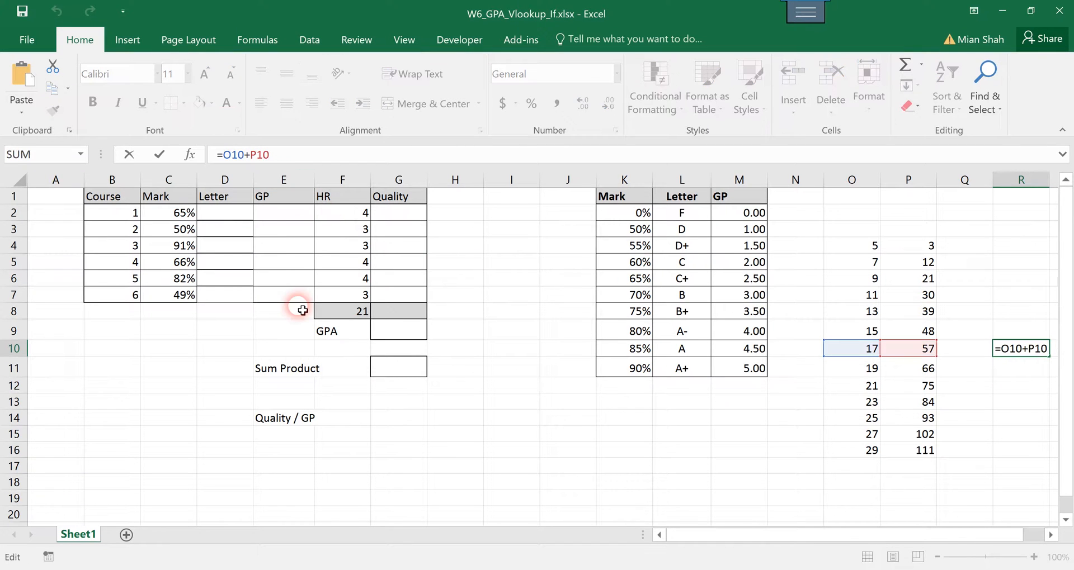
click(241, 157)
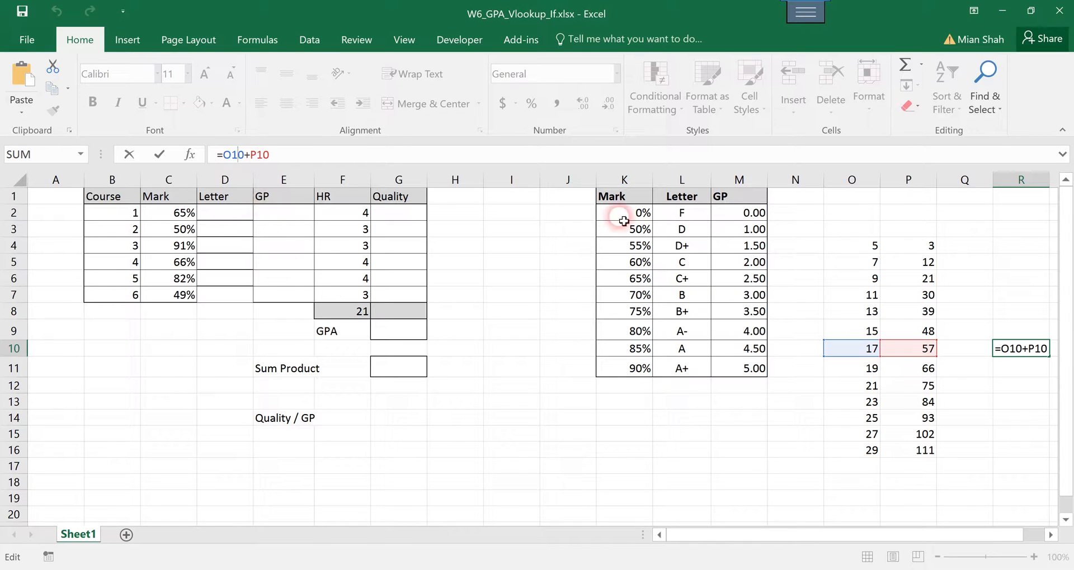
drag(345, 148, 160, 146)
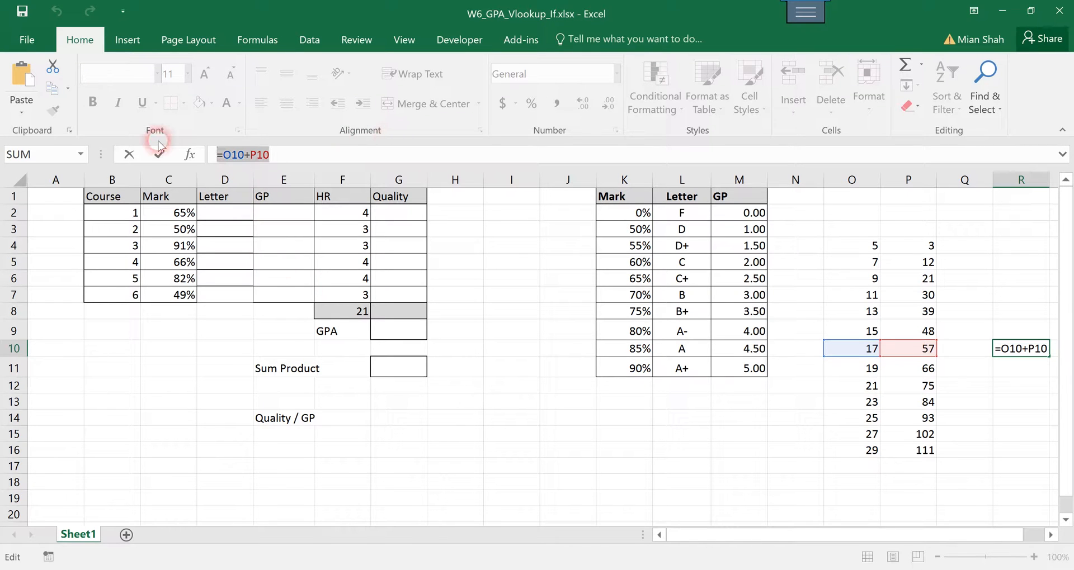
key(Delete)
Enter the formula =$O$10+P10 in cell R10, with an absolute reference to O10 and a relative one to P10.
click(1022, 349)
text(=)
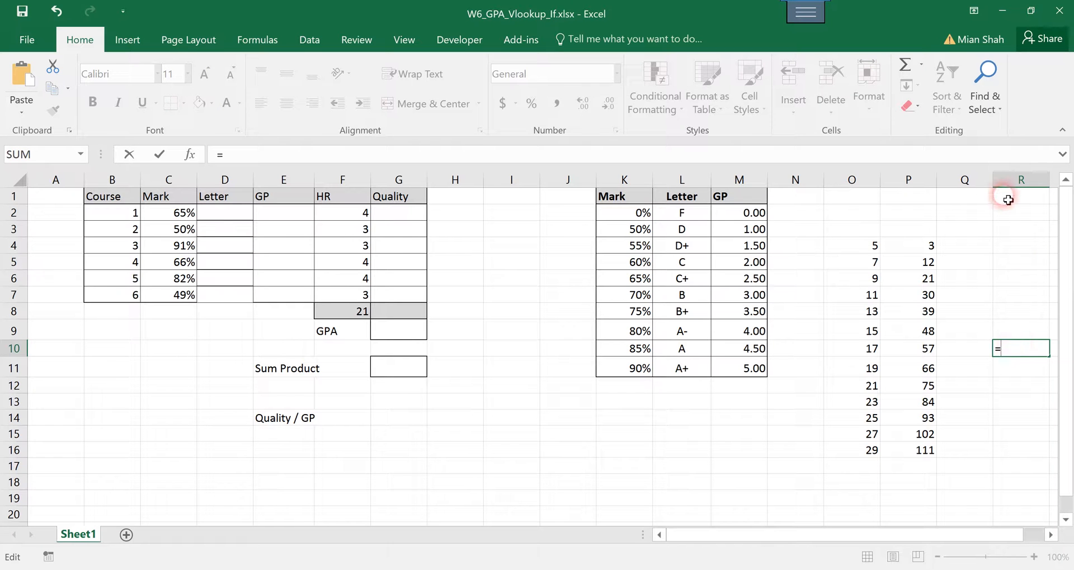
click(870, 351)
text(=)
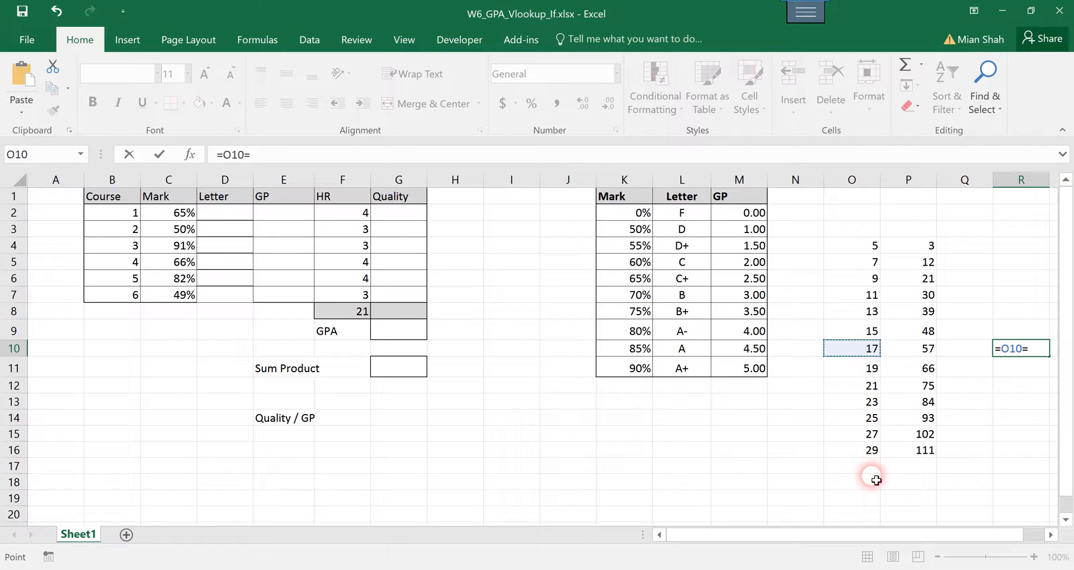
key(BackSpace)
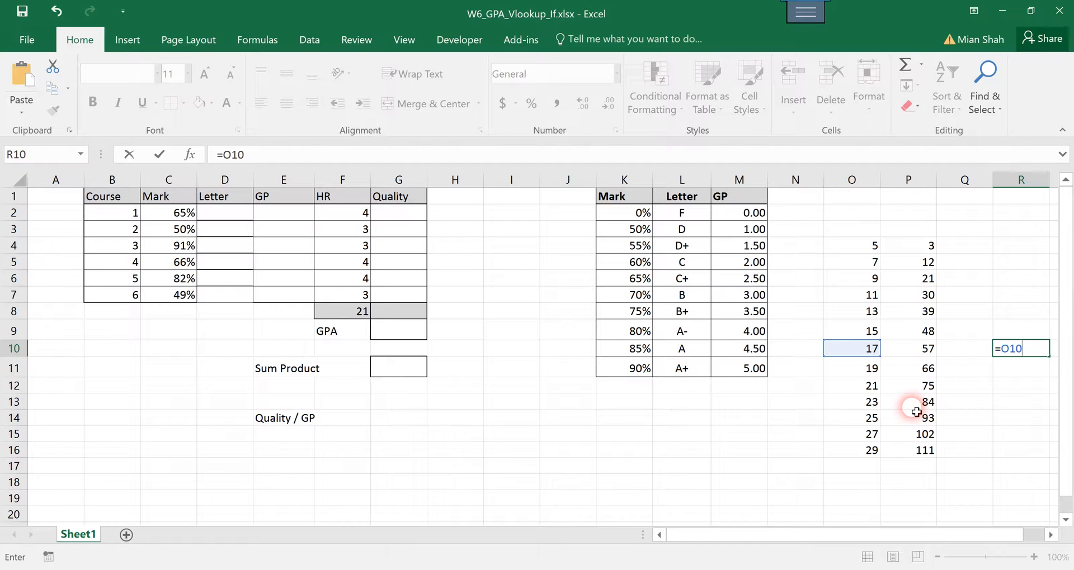
key(F4)
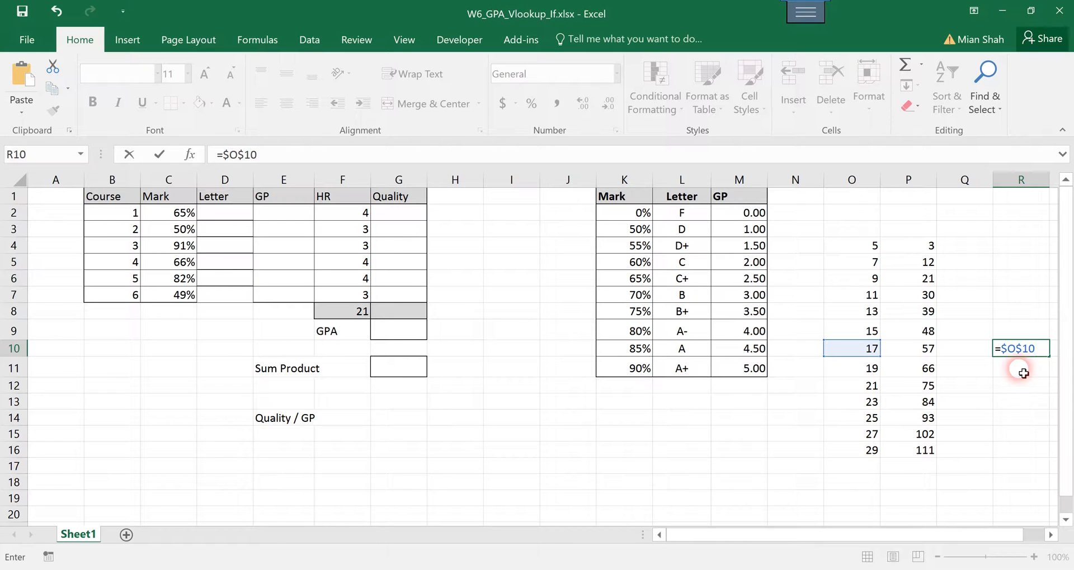
text(+)
key(Left)
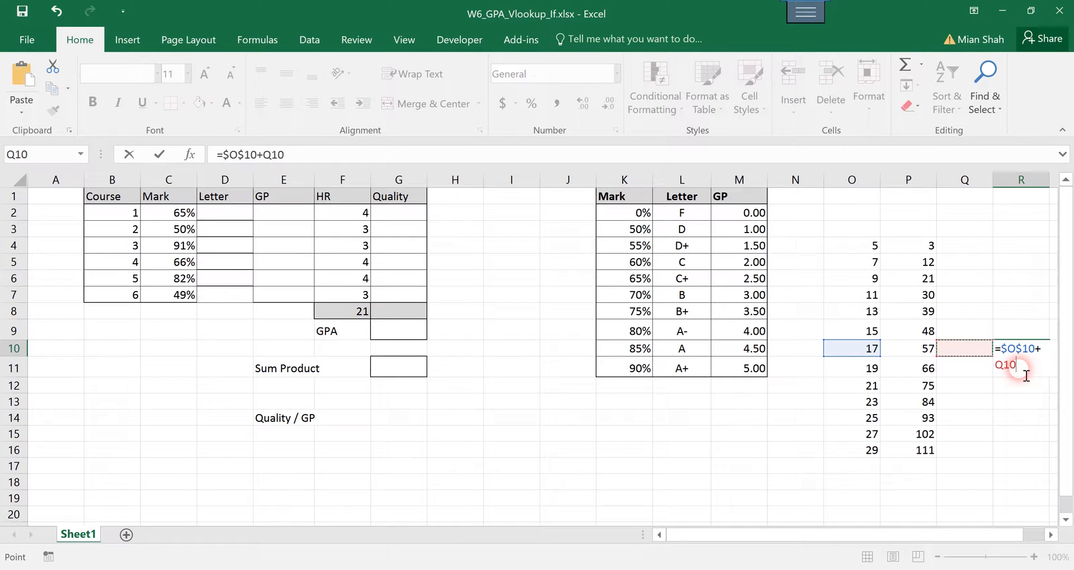
key(Left)
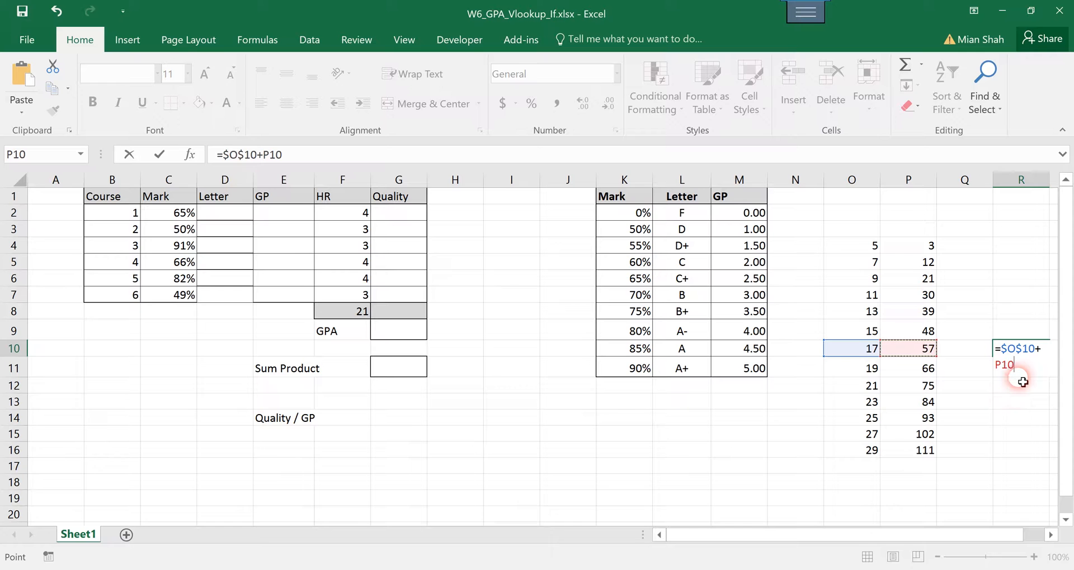
text())
key(BackSpace)
key(Return)
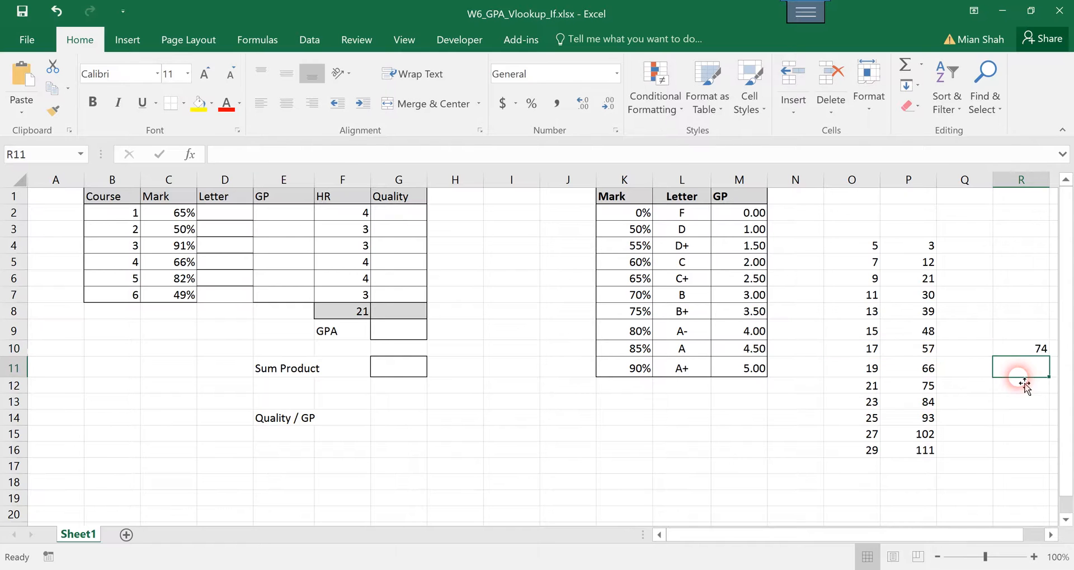
Copy the R10 formula down column R to row 16 with AutoFill and check the references in R16.
click(1022, 348)
click(915, 349)
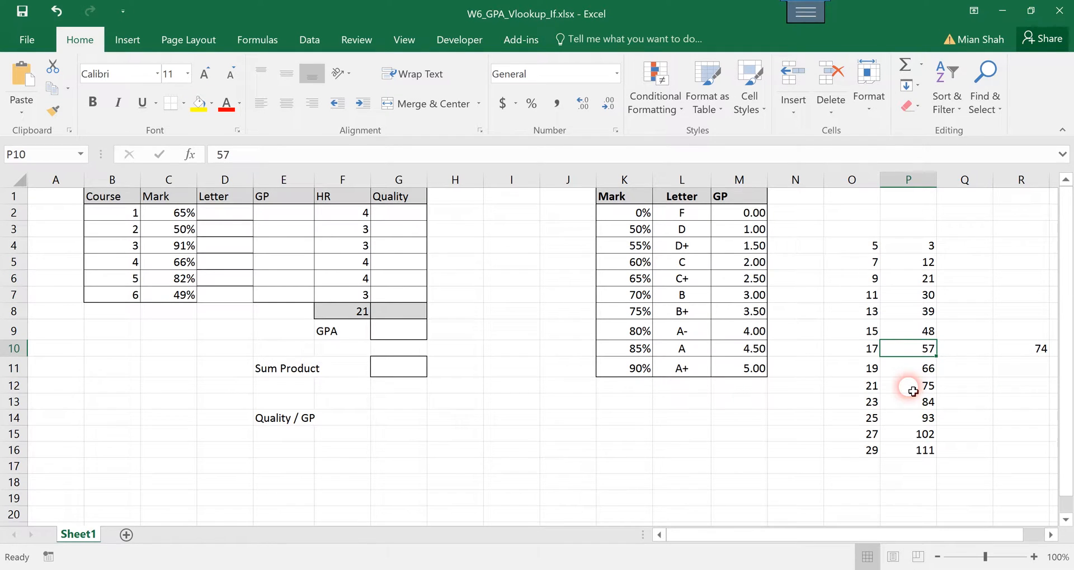
click(1039, 352)
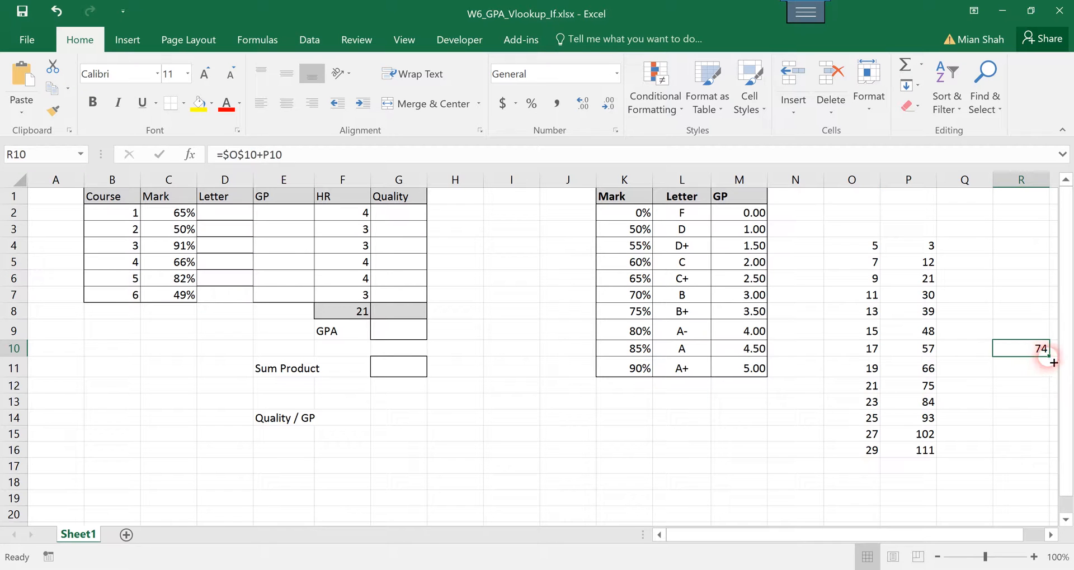
drag(1053, 361, 1055, 466)
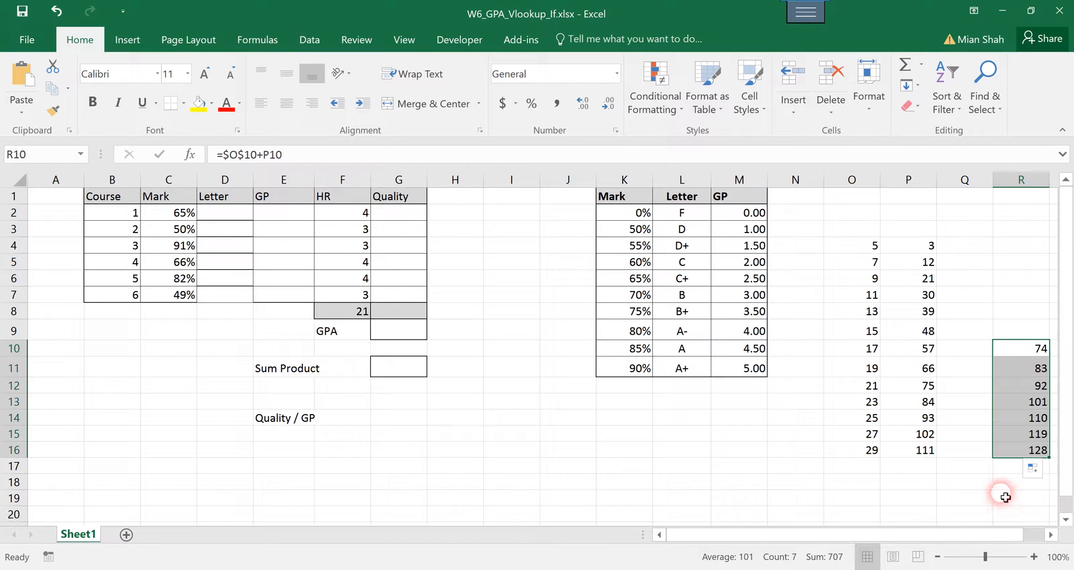
click(1025, 455)
drag(1025, 458, 884, 454)
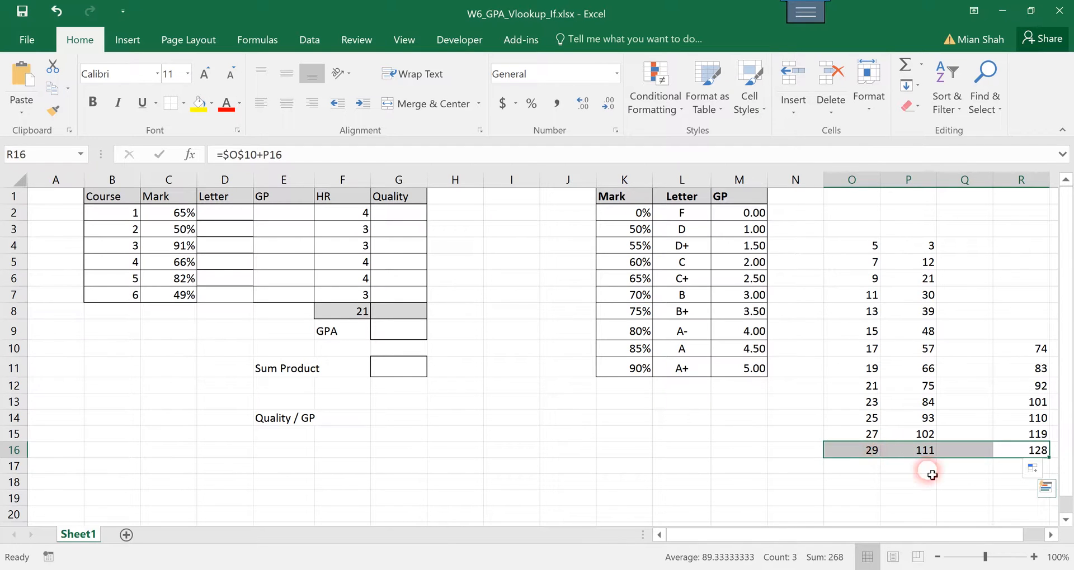
click(889, 454)
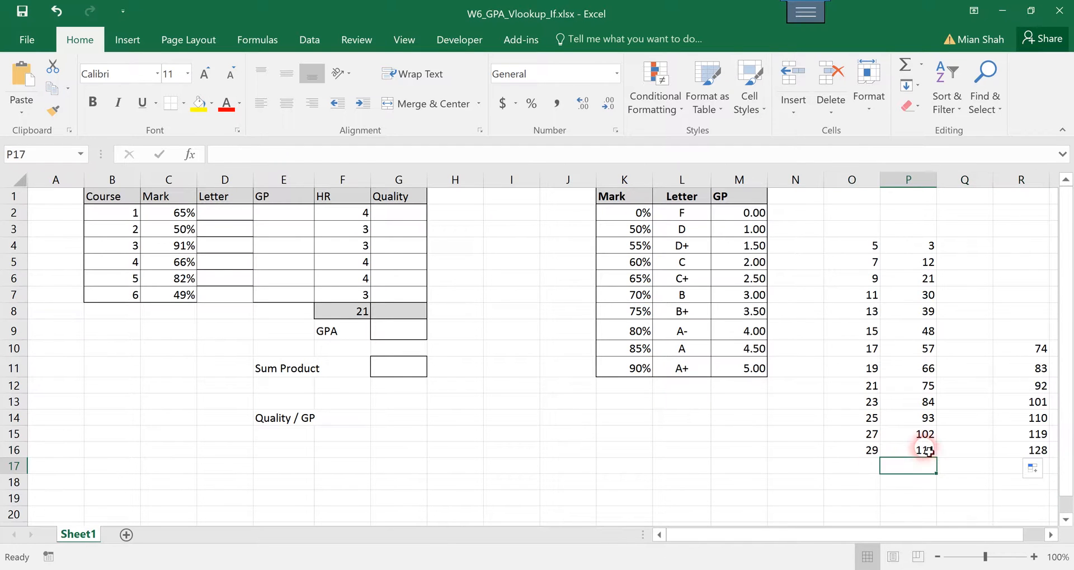
click(865, 457)
click(1029, 454)
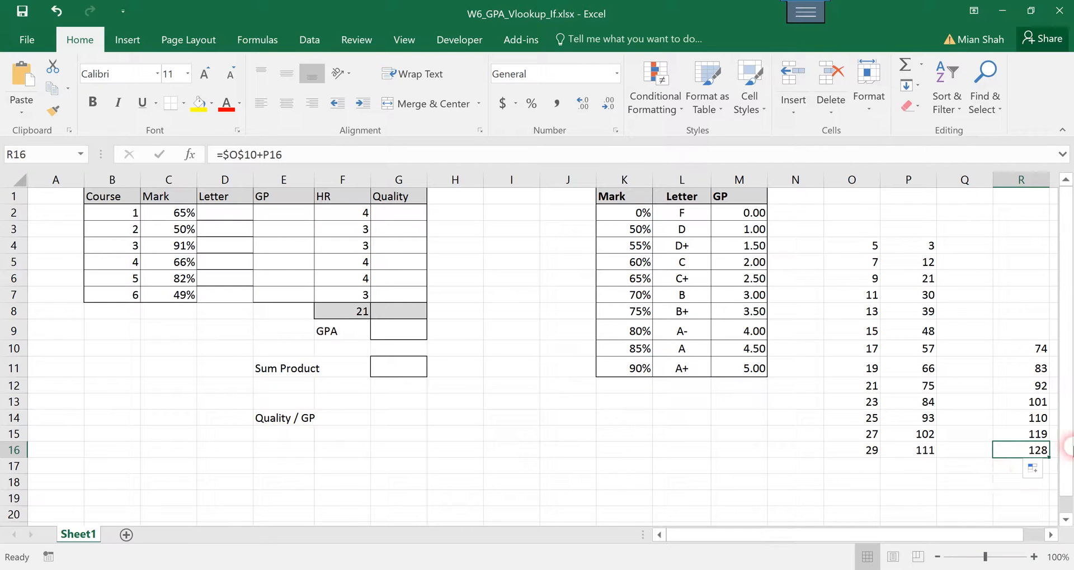
Examine the absolute reference $O$10 in the formula of cell R16, highlighting its dollar signs.
click(239, 155)
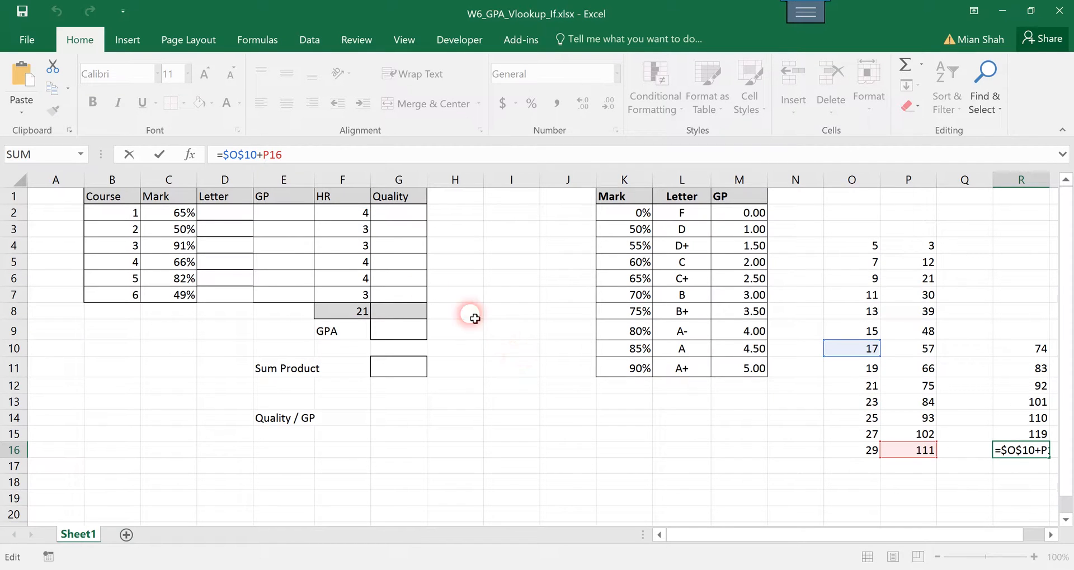
click(246, 155)
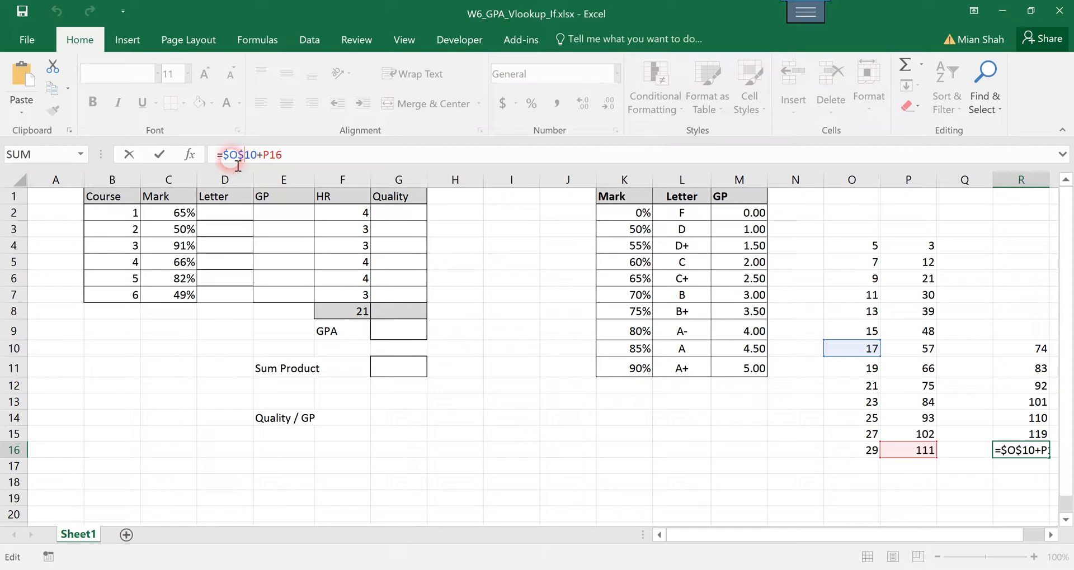
drag(245, 155, 222, 155)
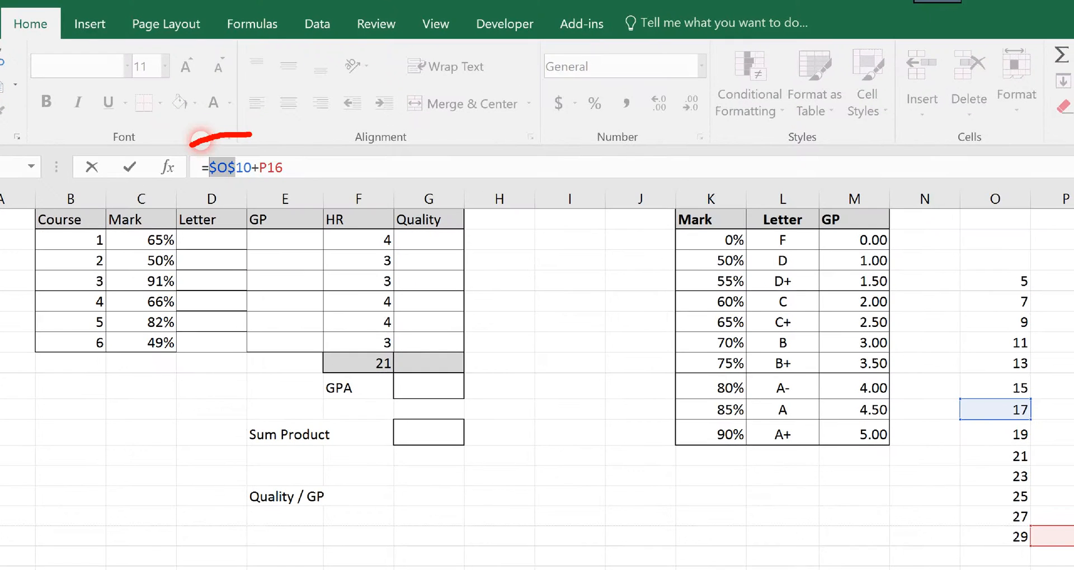
mouse_move(192, 146)
mouse_down()
mouse_move(280, 176)
mouse_move(235, 131)
mouse_up()
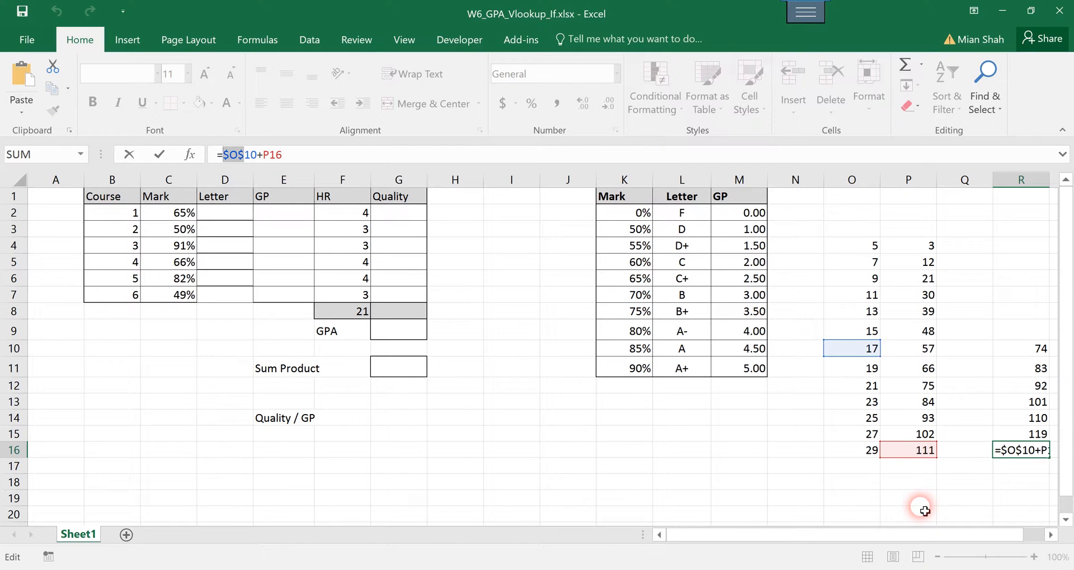
key(alt)
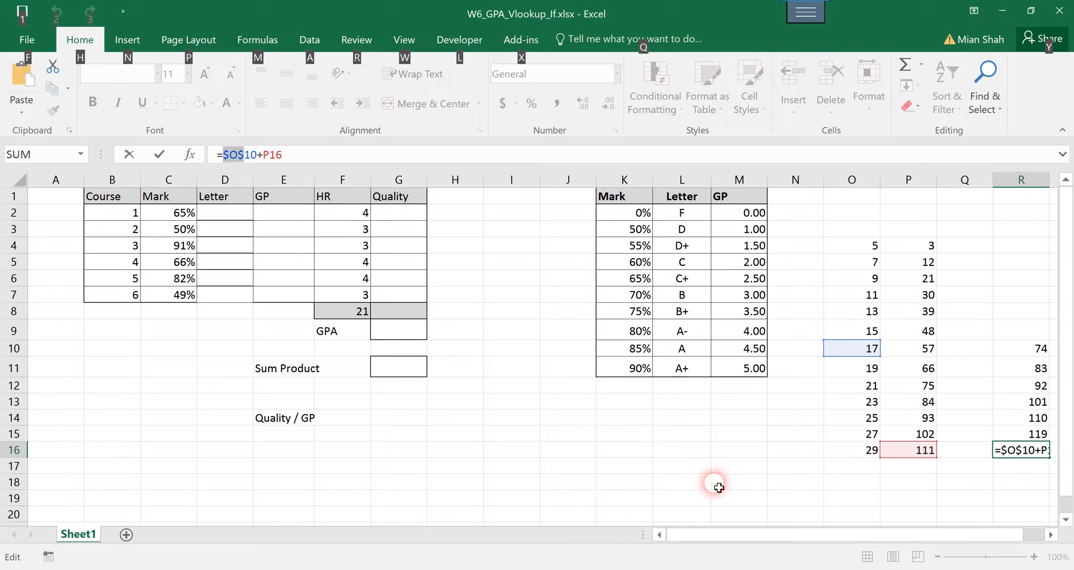
Clear all the sample numbers and formulas from the range O2:R18.
click(867, 496)
drag(853, 226, 1039, 492)
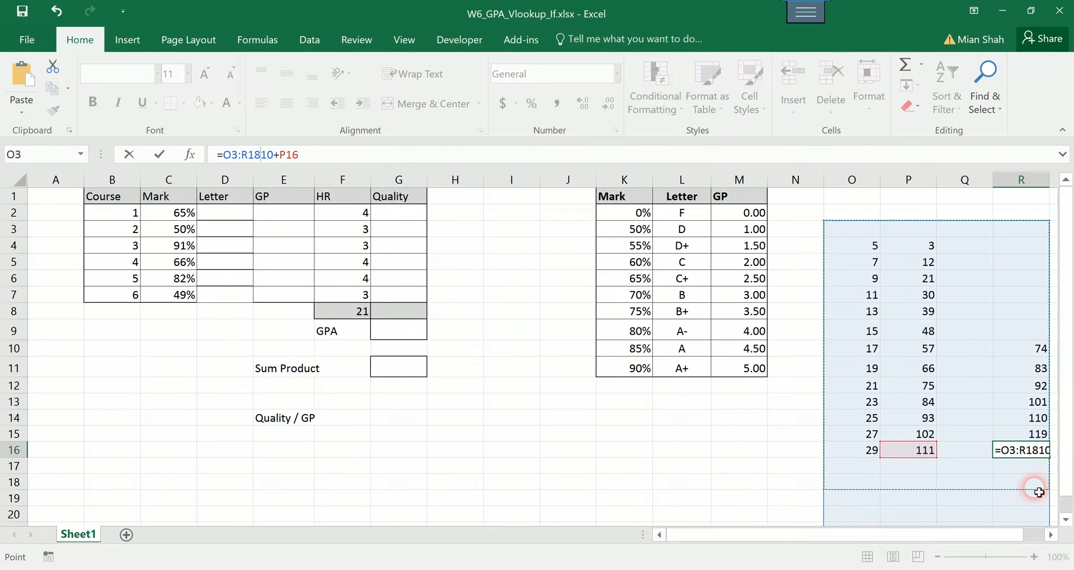
key(Delete)
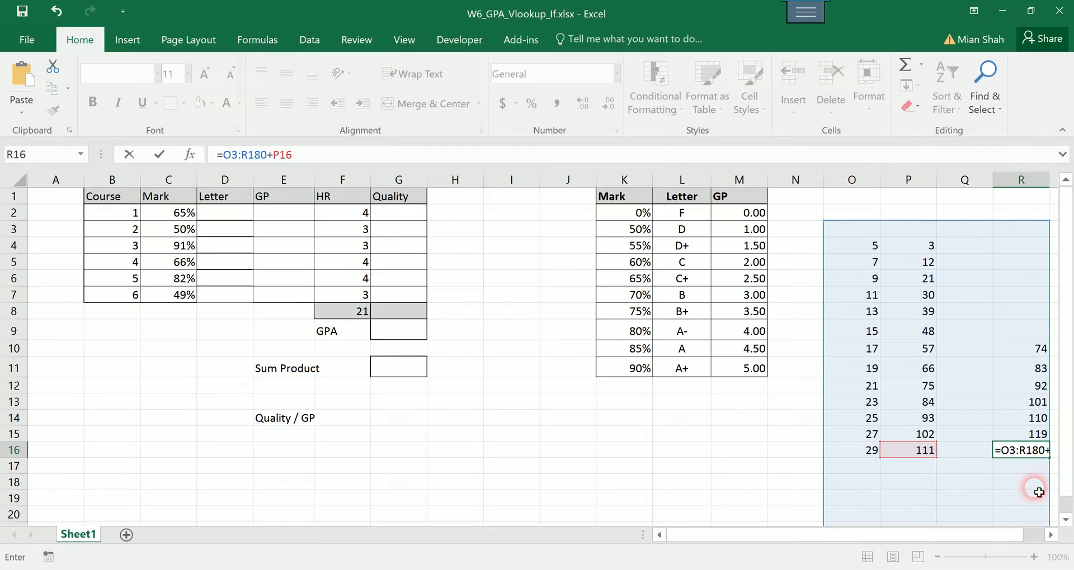
click(965, 495)
key(Return)
drag(1041, 484, 860, 214)
key(Delete)
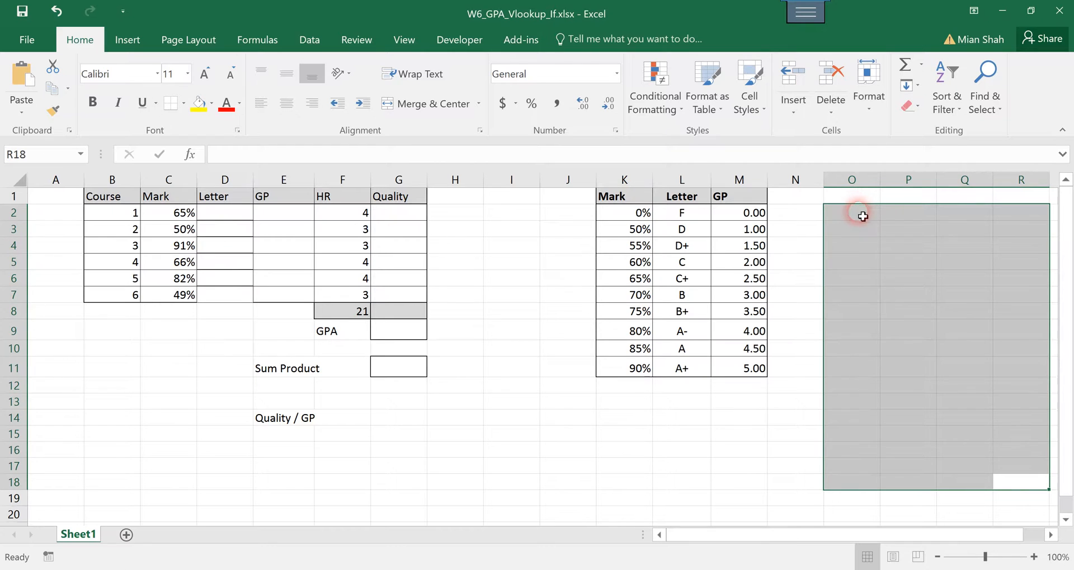
click(438, 434)
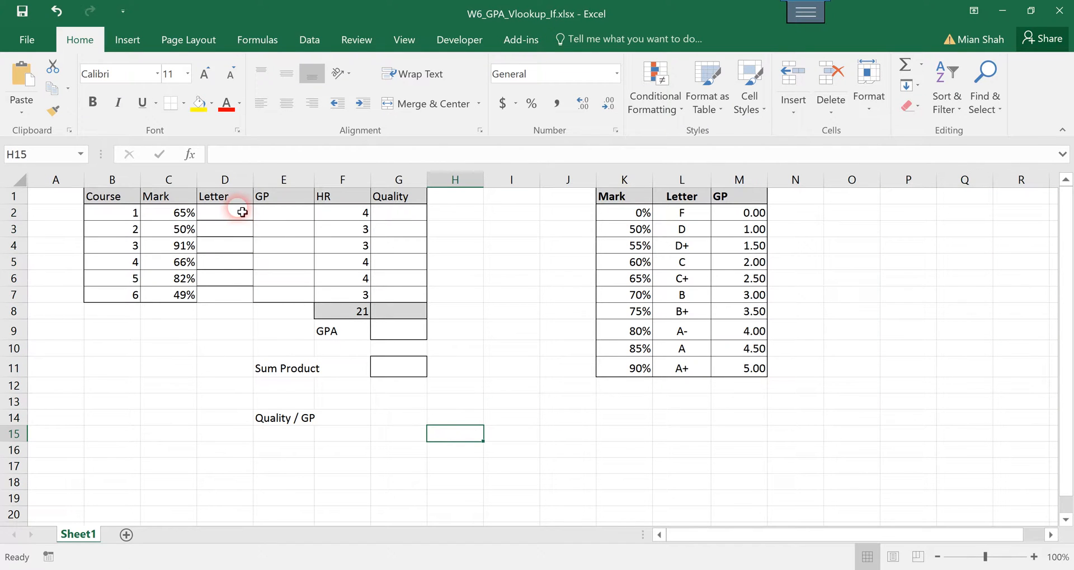
Start a VLOOKUP formula in cell D2 with the course marks C2:C7 as the lookup value.
click(240, 229)
click(280, 241)
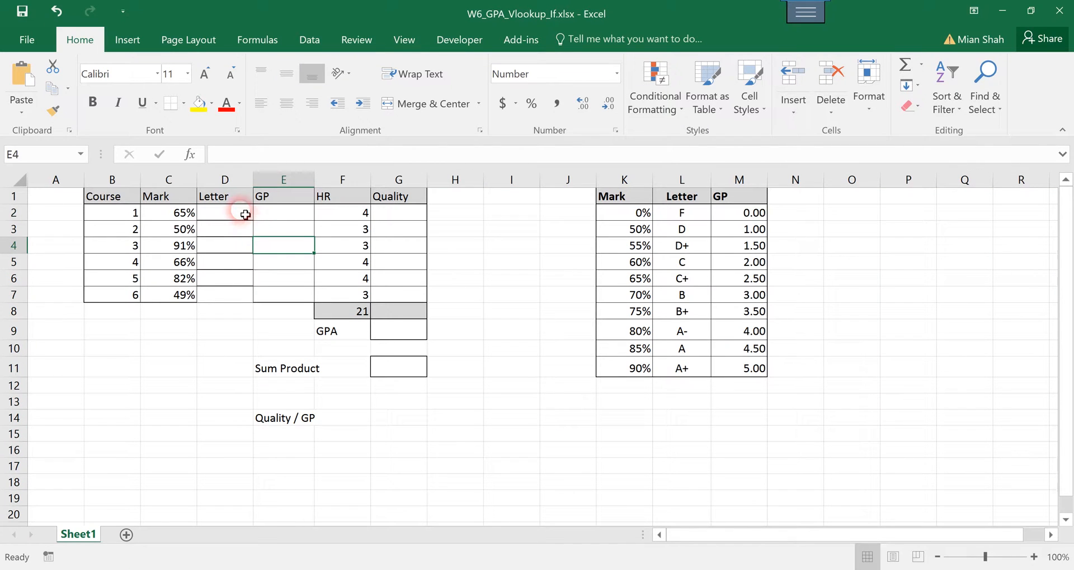
click(245, 213)
text(=vl)
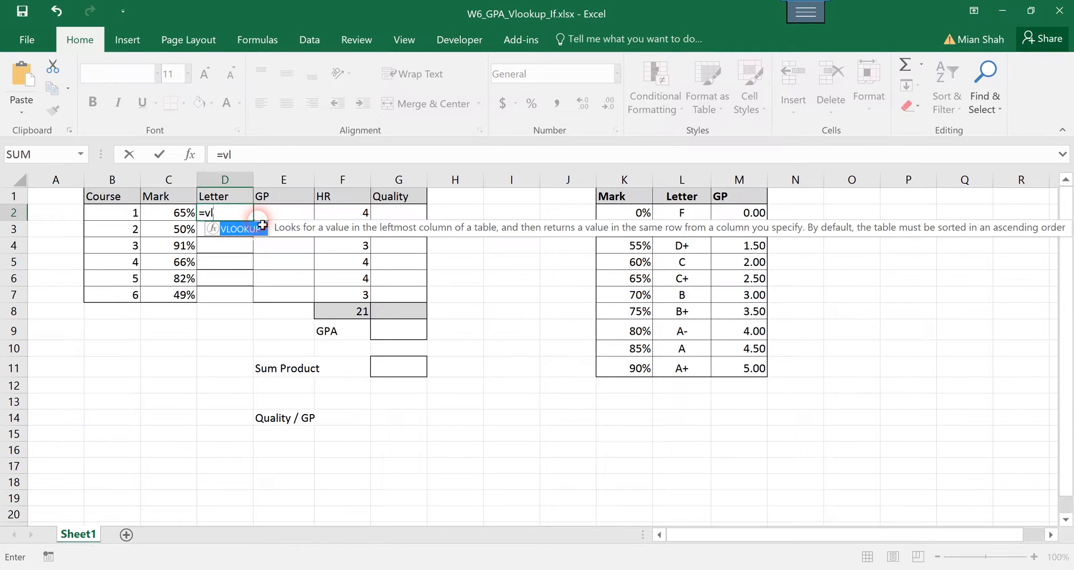
key(Tab)
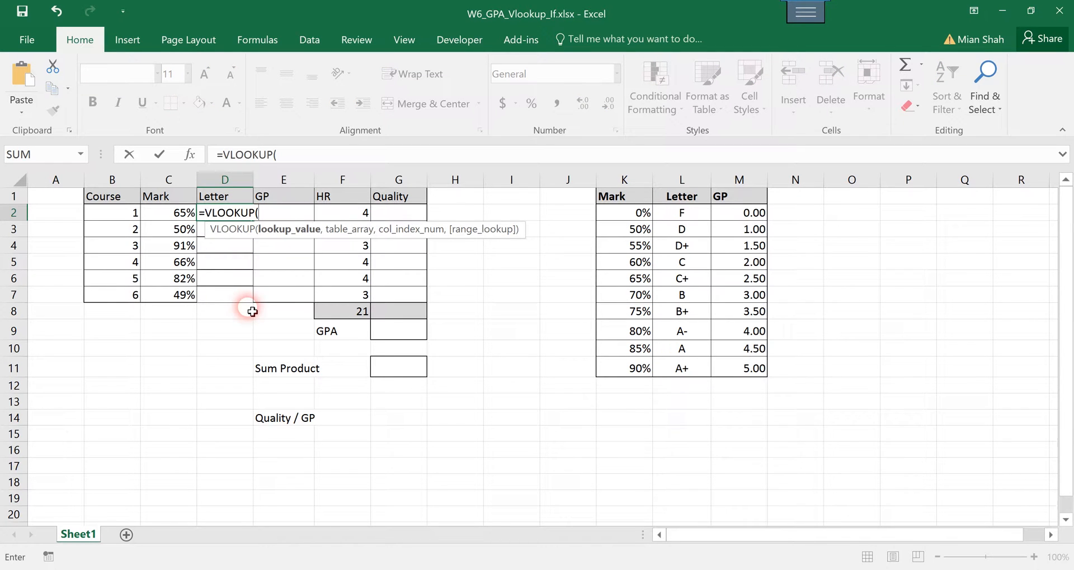
drag(180, 213, 180, 294)
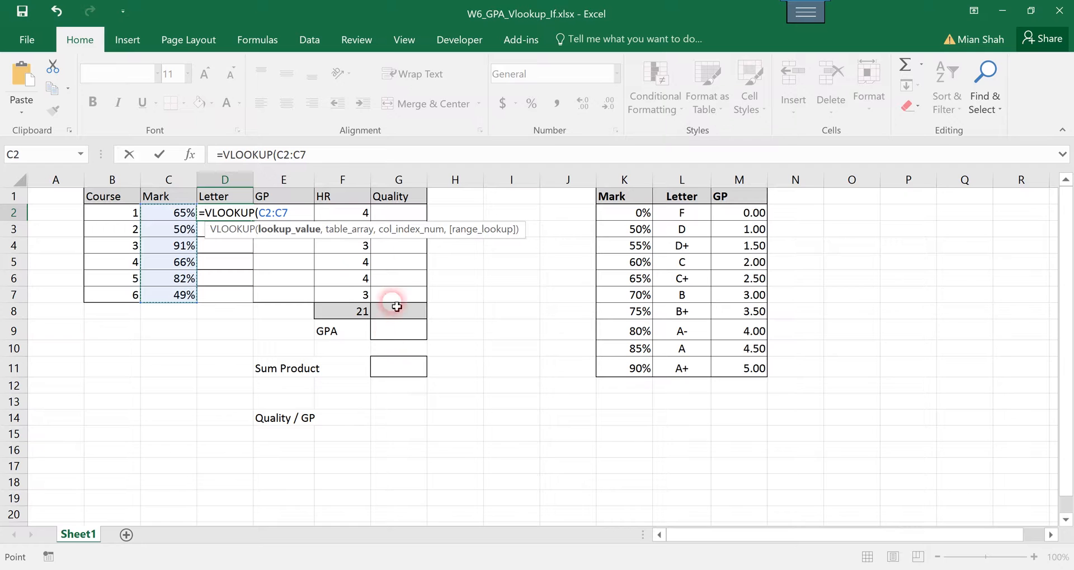
Make the lookup value range absolute as $C$2:$C$7 and continue to the table array argument.
click(303, 154)
key(F4)
click(285, 155)
key(F4)
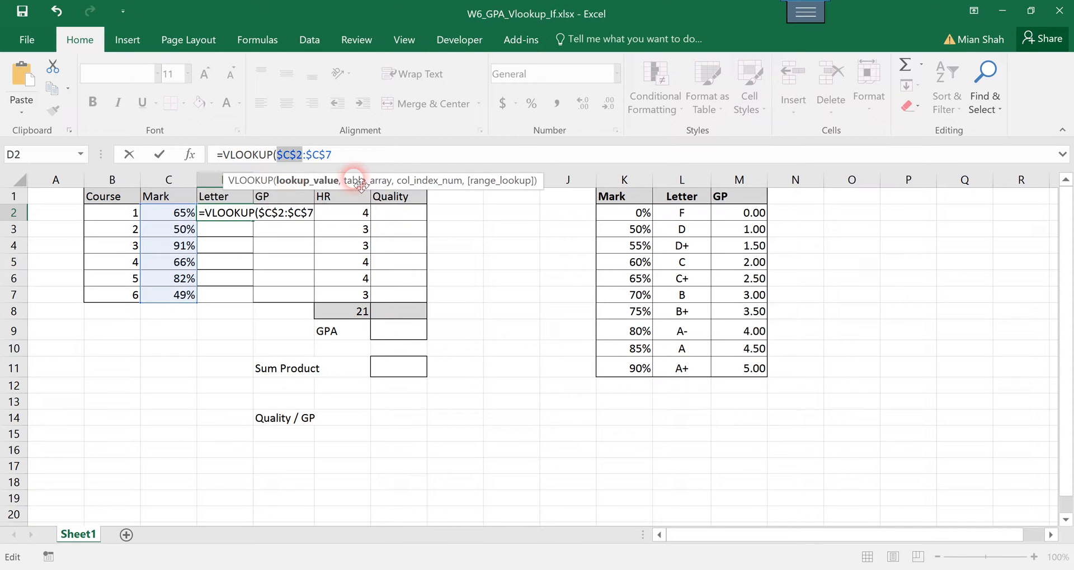
click(369, 158)
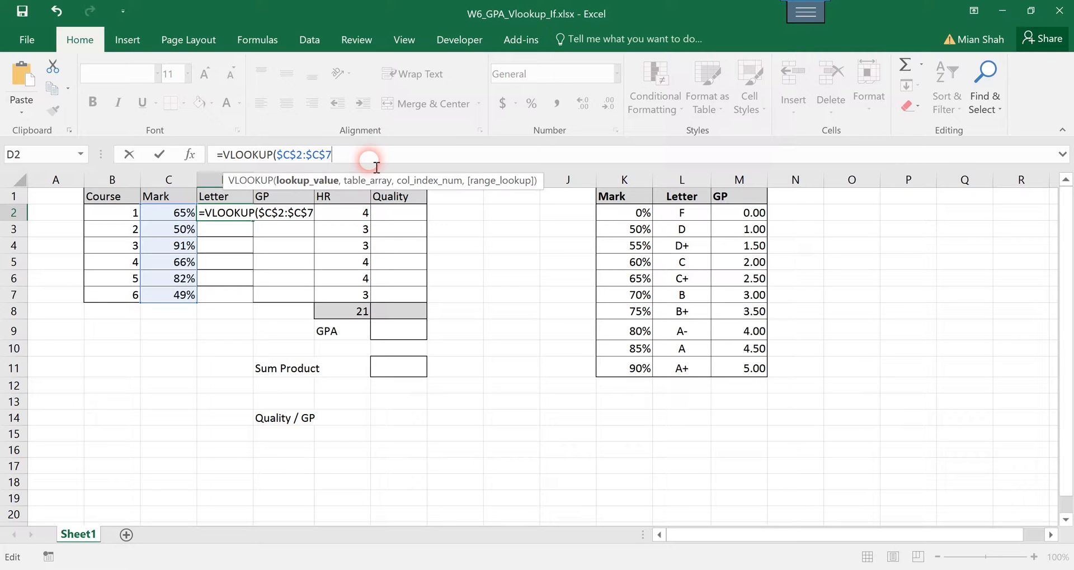
text(,)
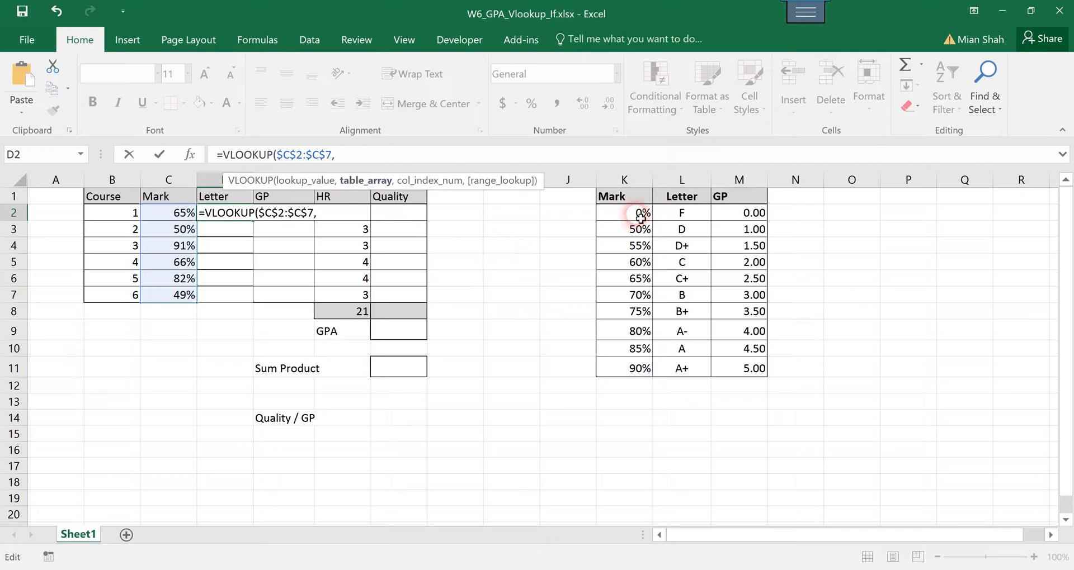
drag(628, 195, 746, 369)
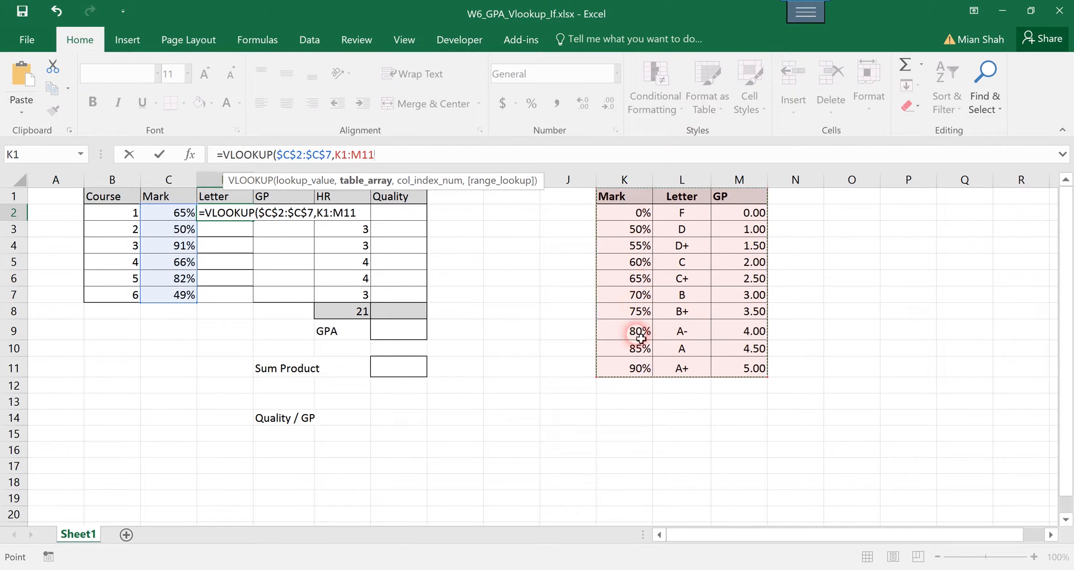
drag(413, 166, 345, 167)
key(BackSpace)
key(BackSpace)
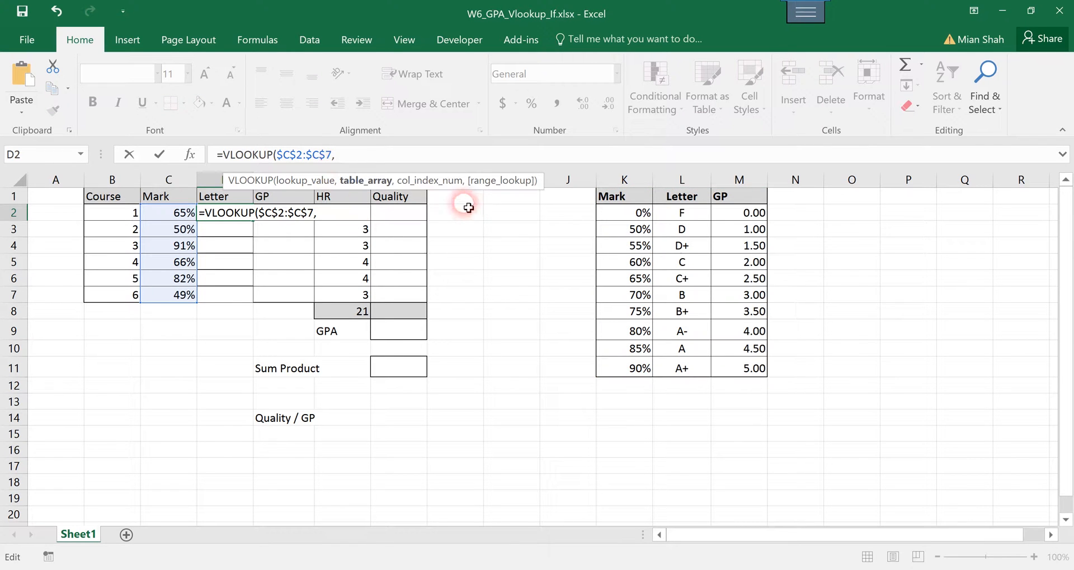
drag(451, 193, 730, 368)
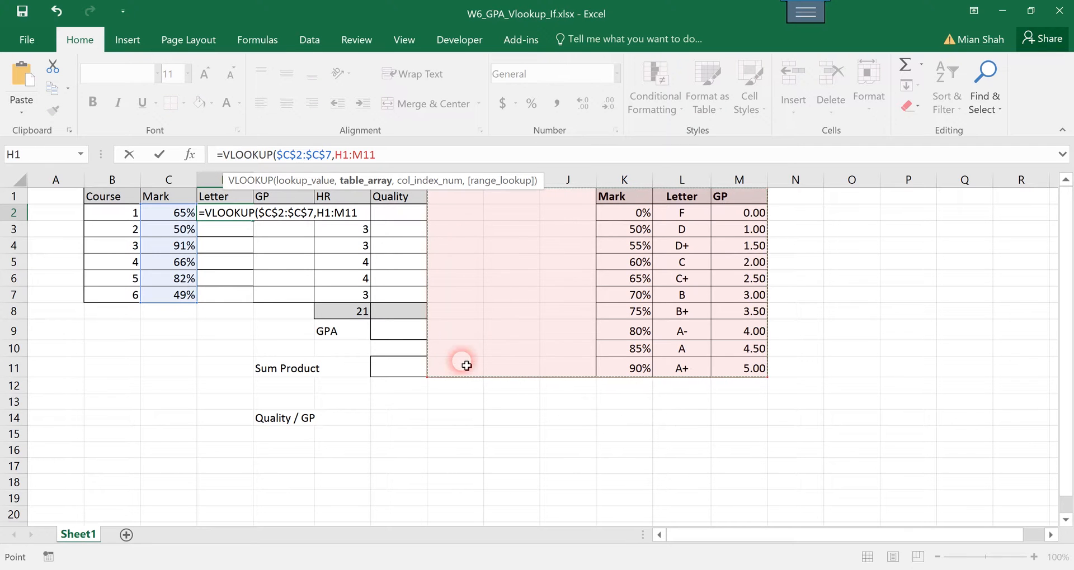
click(646, 435)
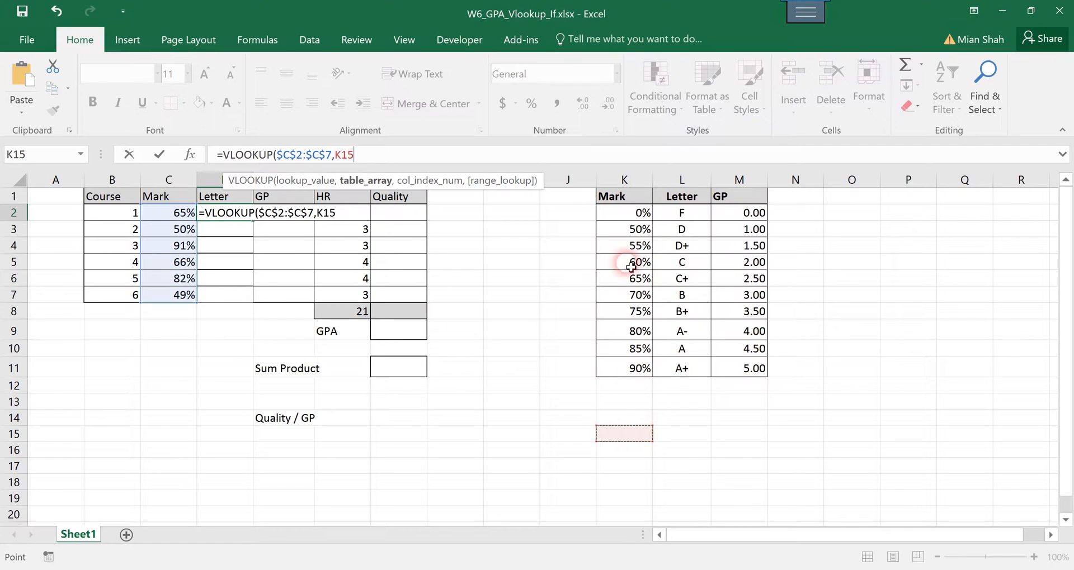
Select the grading table K1:M11 as the table array and compare its Mark column with the course marks.
drag(615, 199, 743, 366)
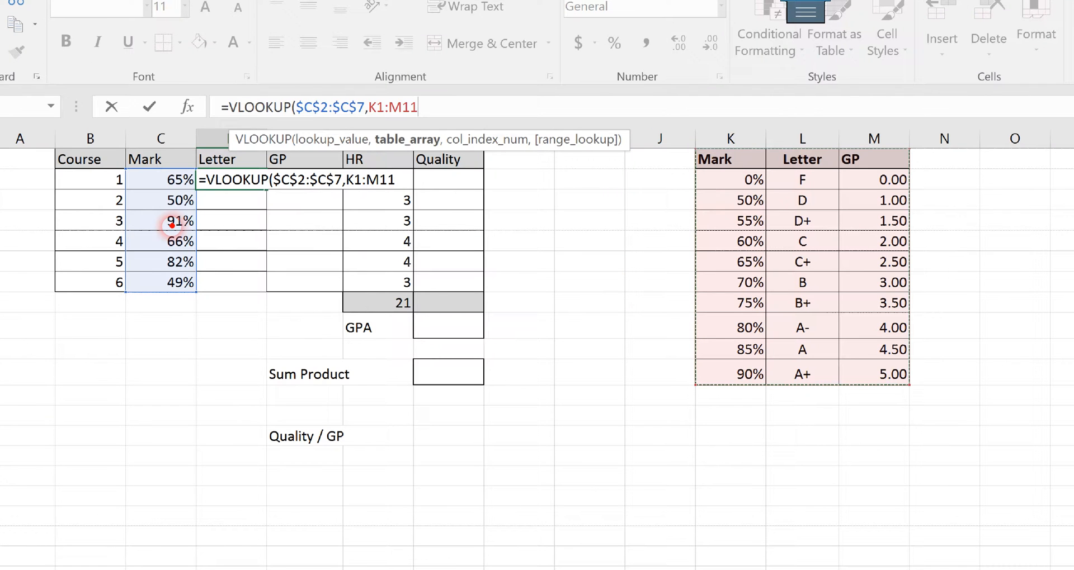
mouse_move(154, 206)
mouse_down()
mouse_move(159, 287)
mouse_move(180, 315)
mouse_move(202, 458)
mouse_move(263, 499)
mouse_move(594, 508)
mouse_move(708, 386)
mouse_move(723, 448)
mouse_up()
mouse_move(223, 360)
mouse_down()
mouse_move(183, 328)
mouse_move(170, 359)
mouse_up()
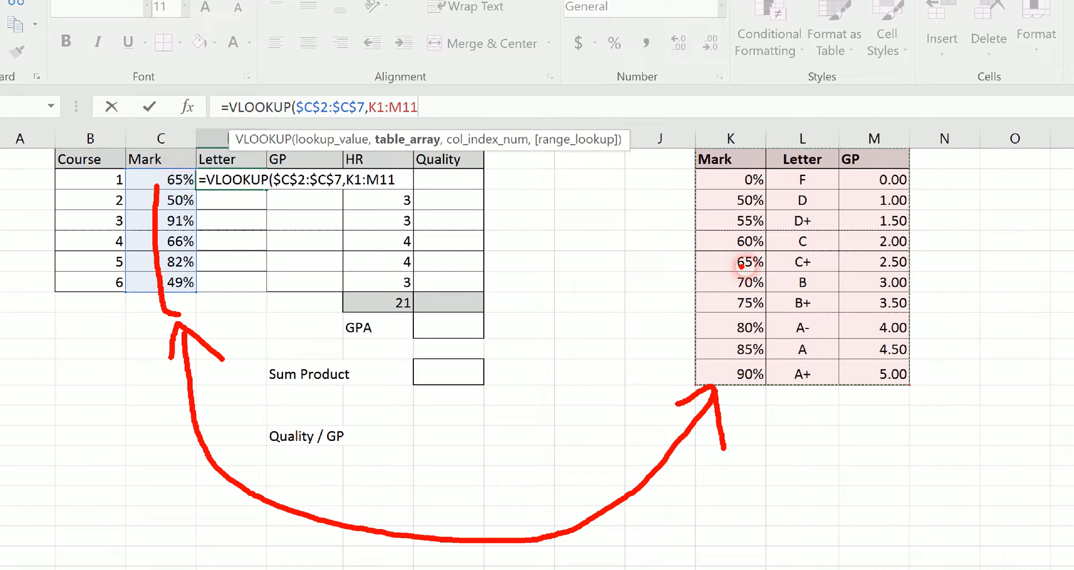
mouse_move(727, 274)
mouse_down()
mouse_move(774, 257)
mouse_move(721, 259)
mouse_move(727, 274)
mouse_up()
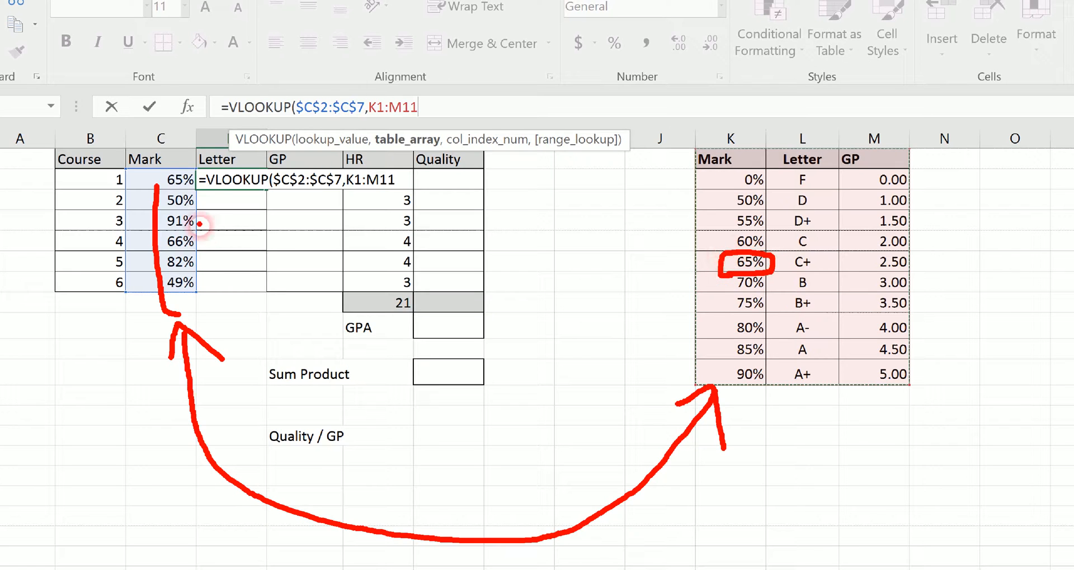
mouse_move(193, 190)
mouse_down()
mouse_move(168, 169)
mouse_move(196, 170)
mouse_move(199, 190)
mouse_up()
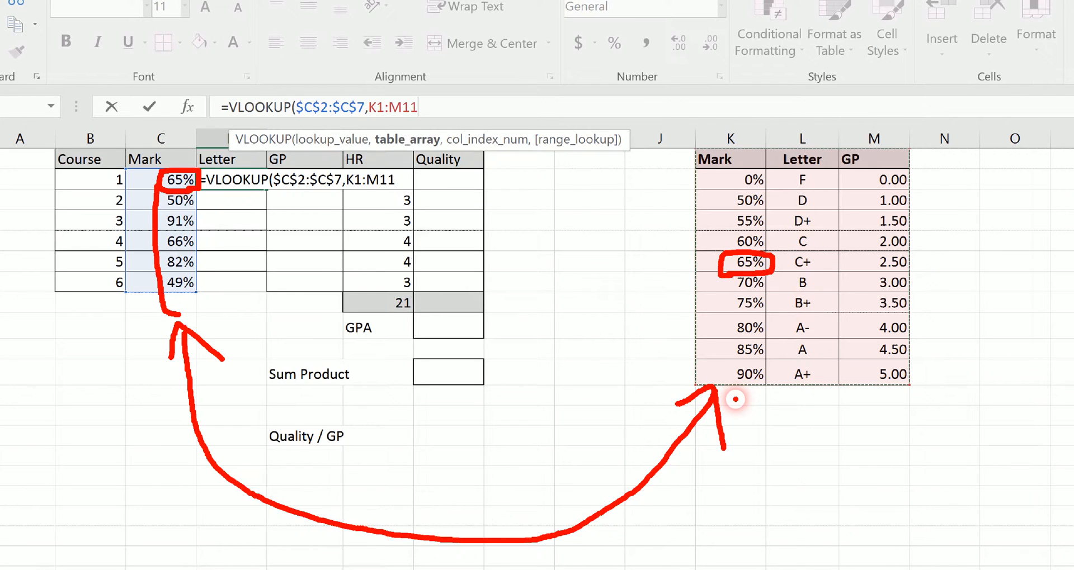
key(Escape)
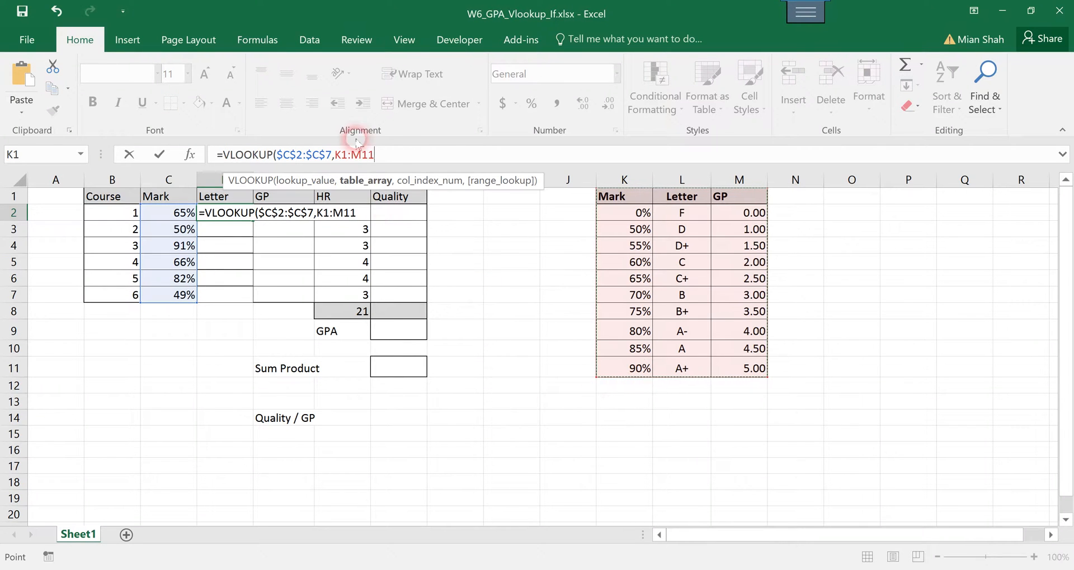
Make the table array absolute as $K$1:$M$11 and continue to the column index argument.
click(367, 161)
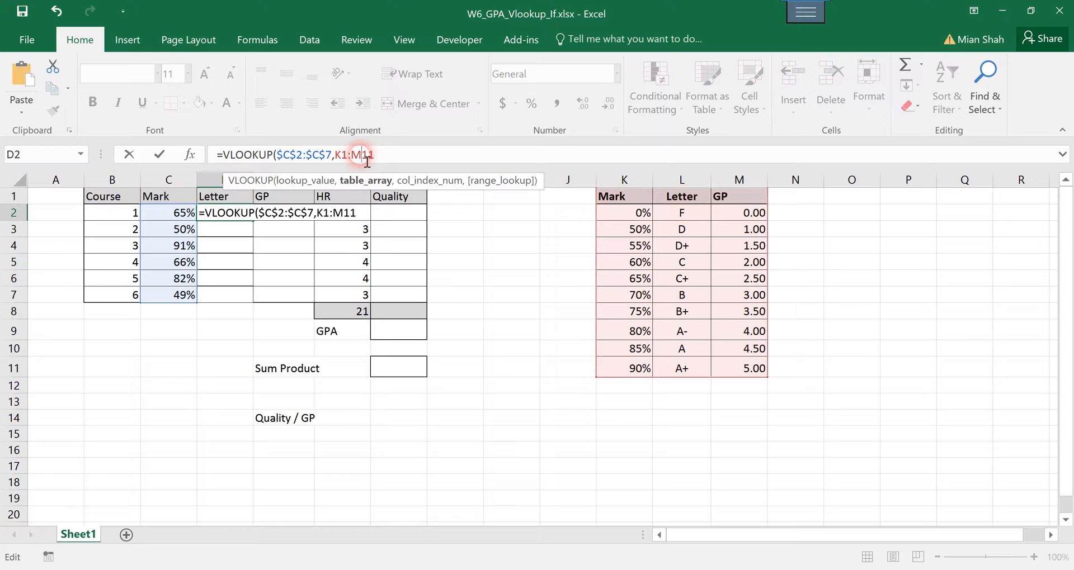
key(F4)
click(347, 162)
key(F4)
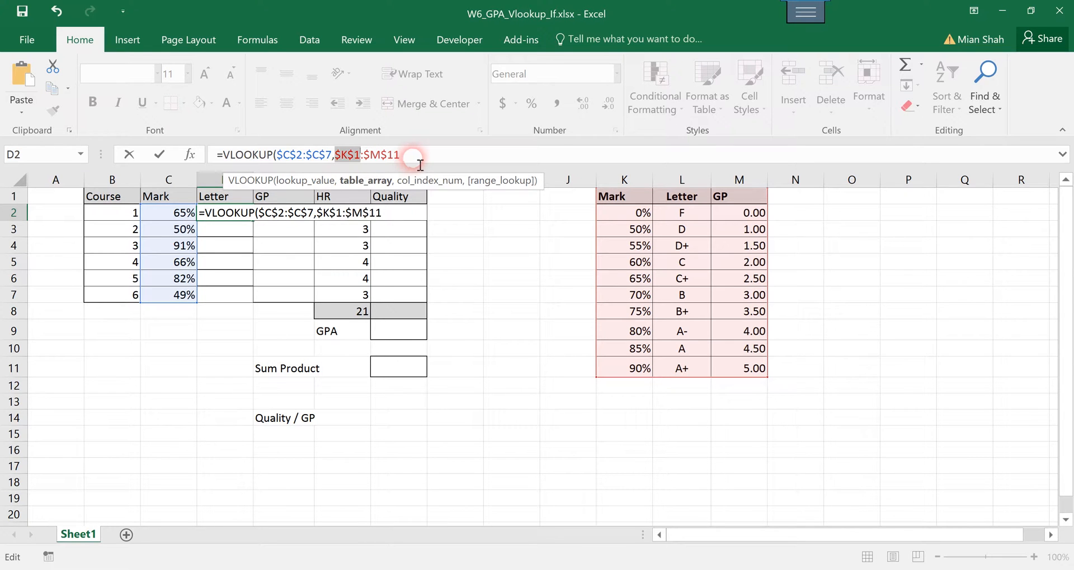
click(419, 165)
text(,)
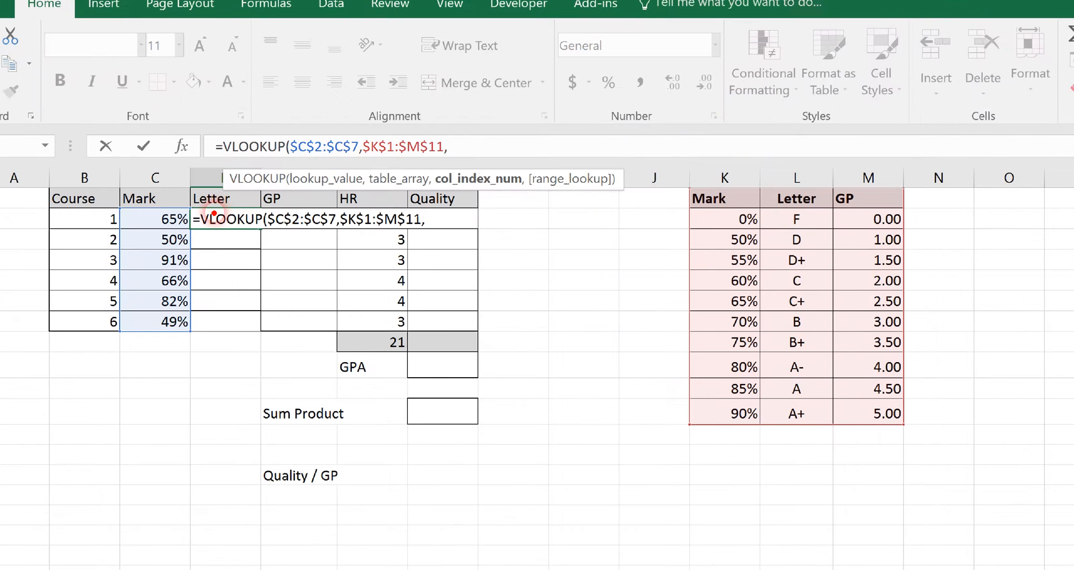
Match the Letter column against the grading table, set the VLOOKUP column index to 1 and continue to the range lookup argument.
drag(199, 206, 235, 212)
drag(772, 207, 825, 207)
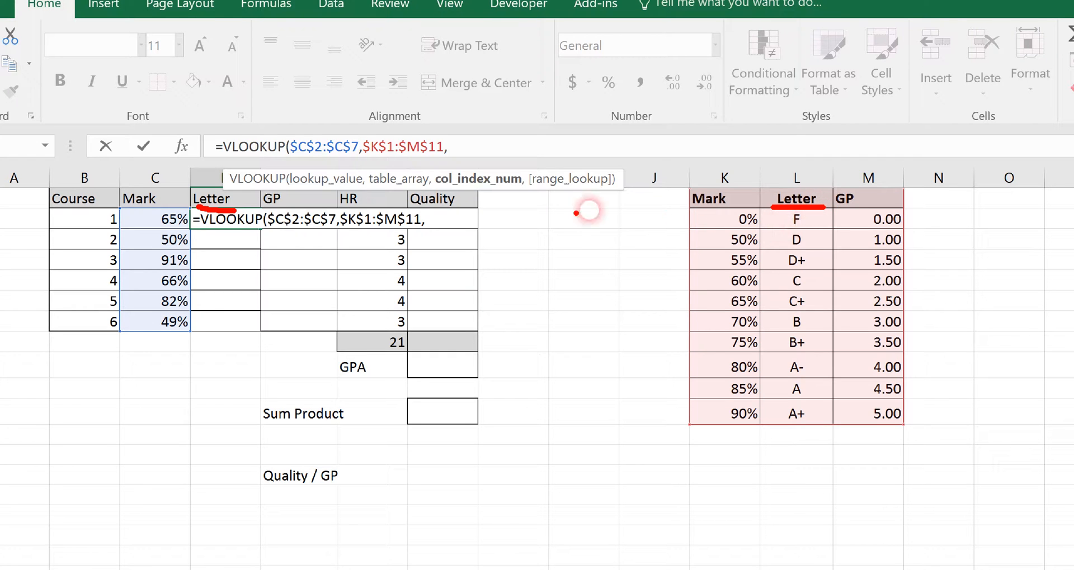
drag(707, 218, 706, 237)
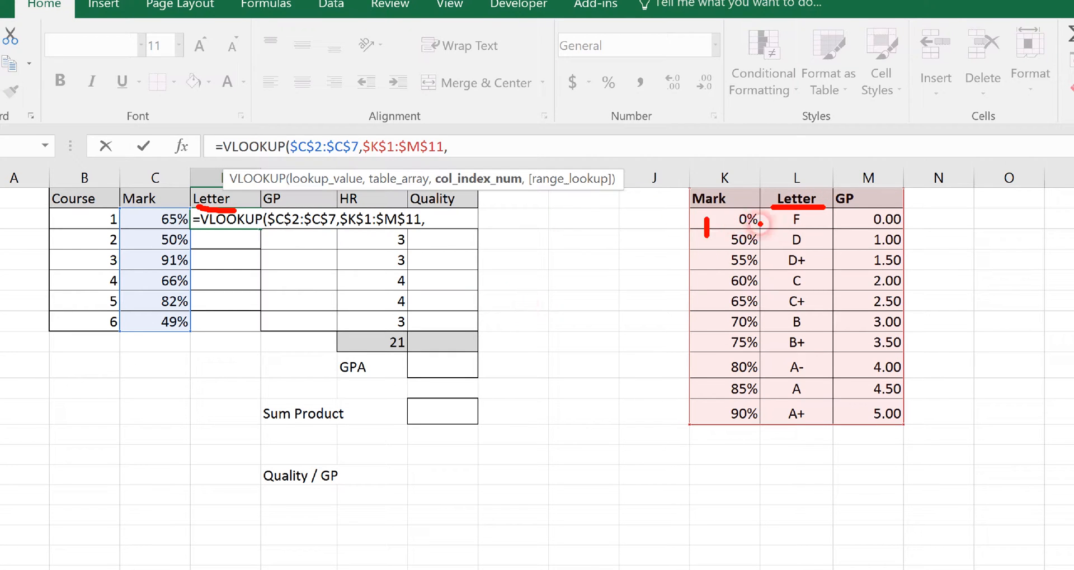
drag(777, 221, 778, 236)
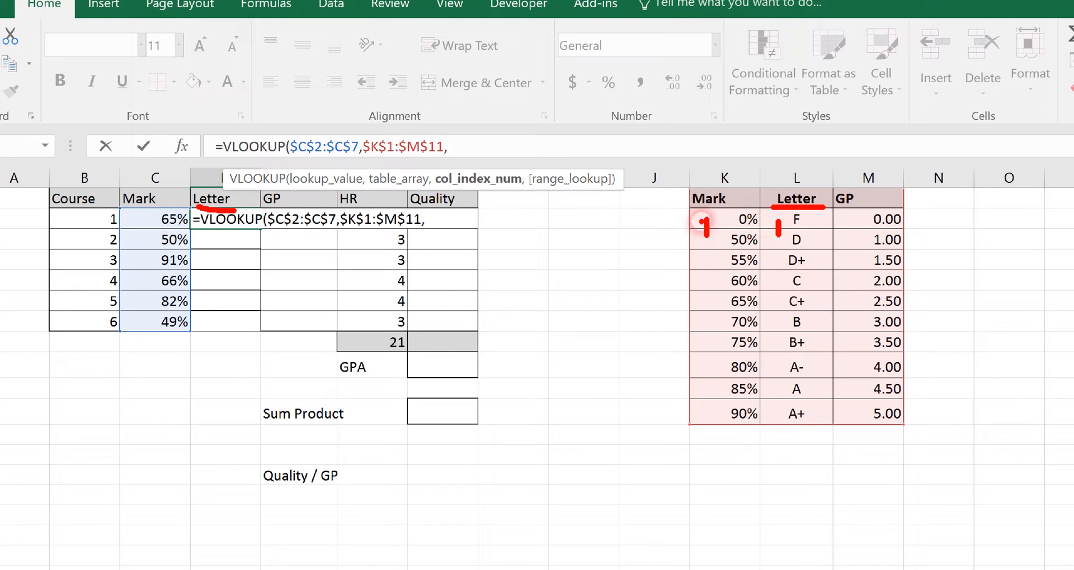
drag(703, 219, 697, 235)
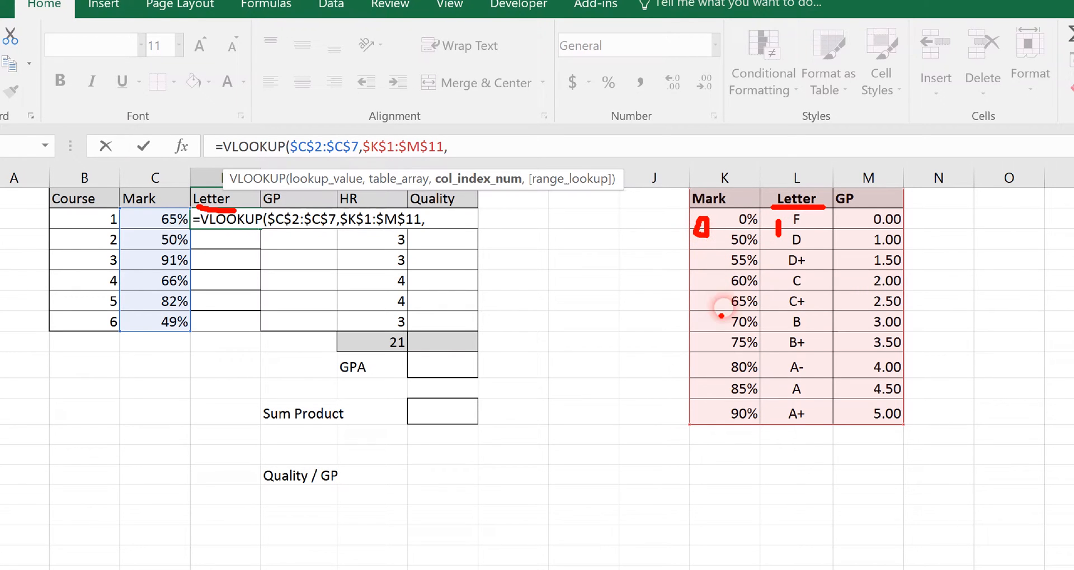
key(Escape)
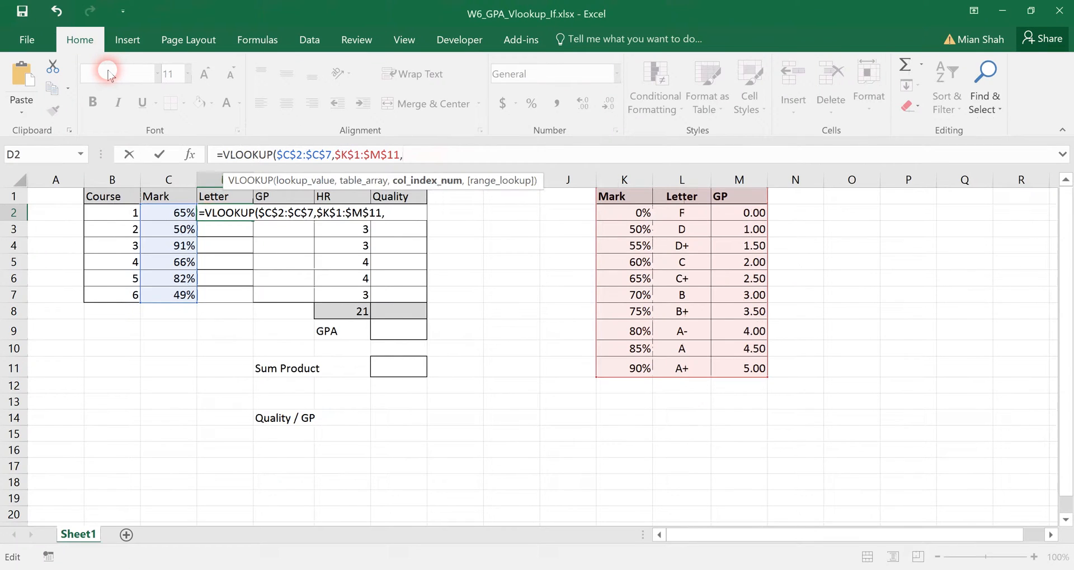
text(1)
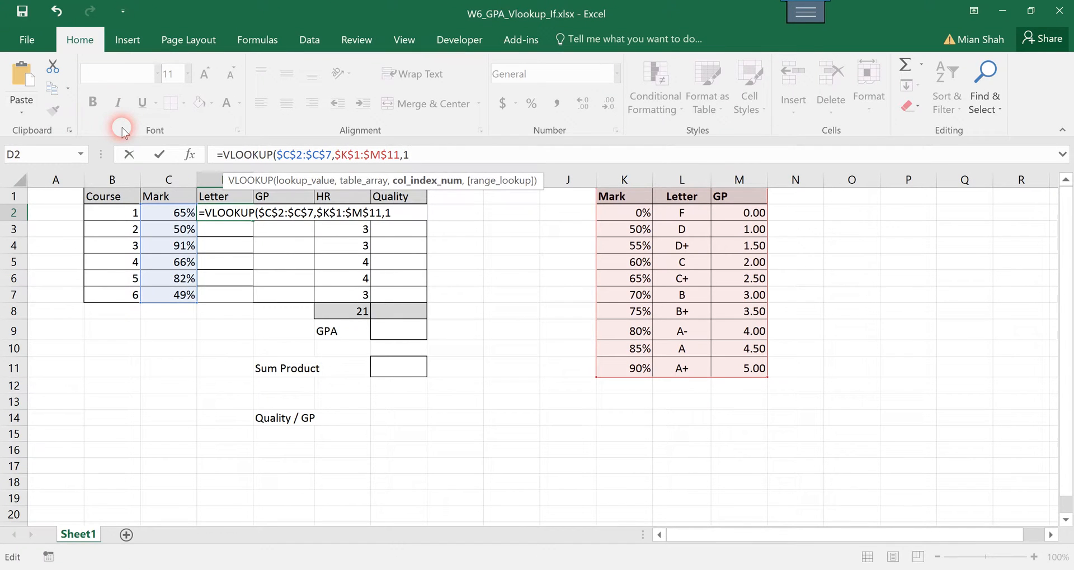
text(,)
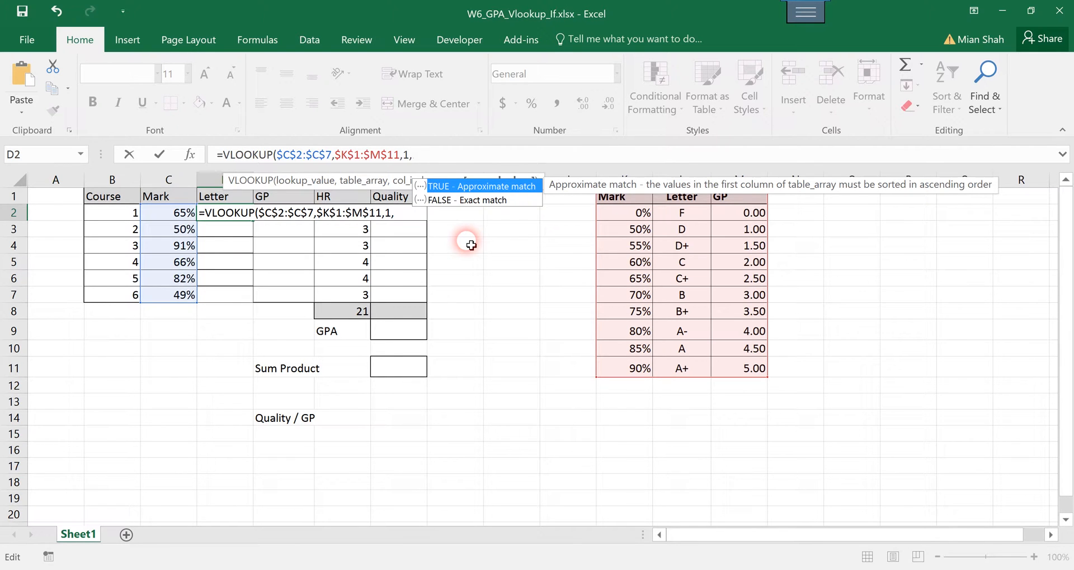
Complete the VLOOKUP formula in D2 with a range lookup of 0 for an exact match.
text(0))
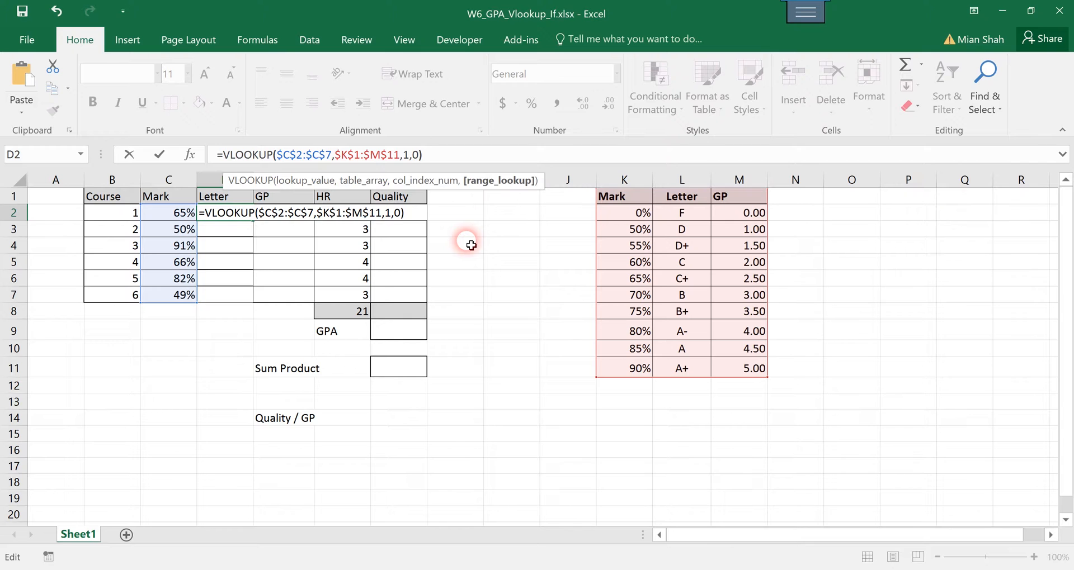
key(Return)
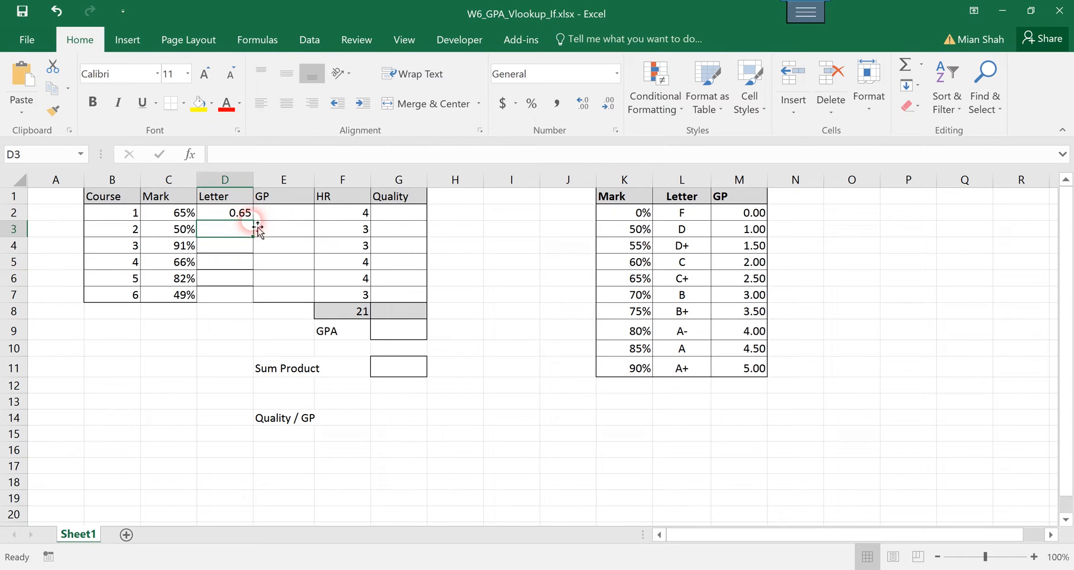
Try to copy the VLOOKUP formula from D2 down to D3, and undo the fill.
click(240, 213)
drag(253, 221, 252, 235)
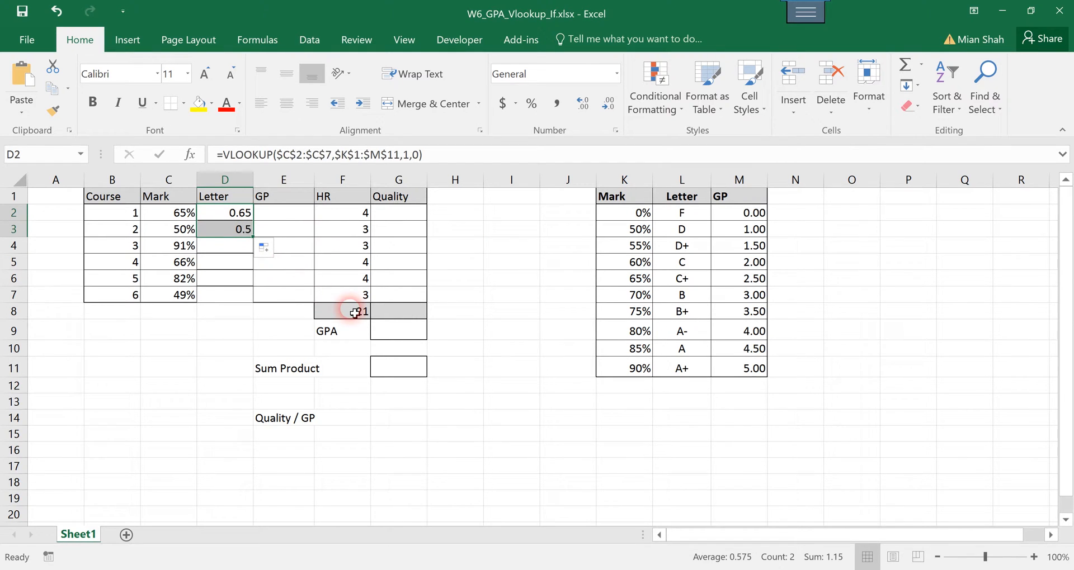
key(ctrl+z)
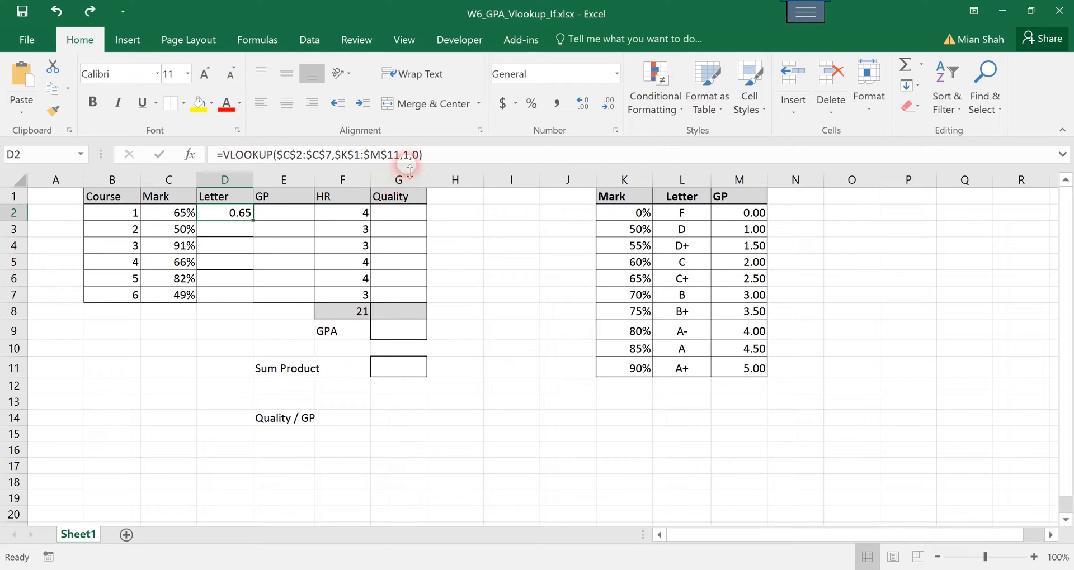
Change the column index in D2's VLOOKUP formula to 2 so it returns the letter grade.
click(409, 155)
key(BackSpace)
text(2)
key(Return)
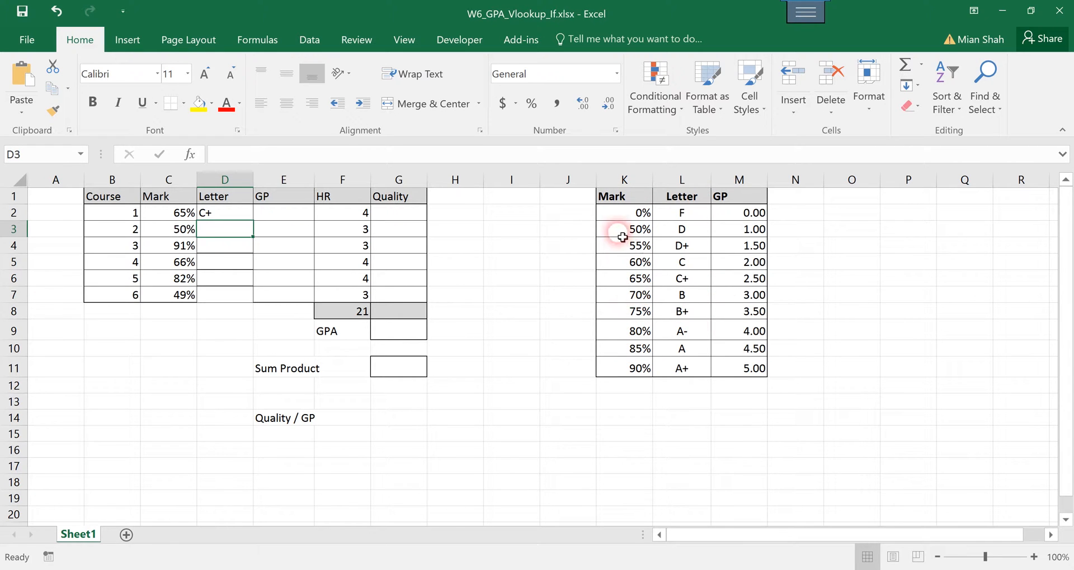
Check D2's column index argument and compare the first course's mark and letter with the matching grading table row.
click(687, 438)
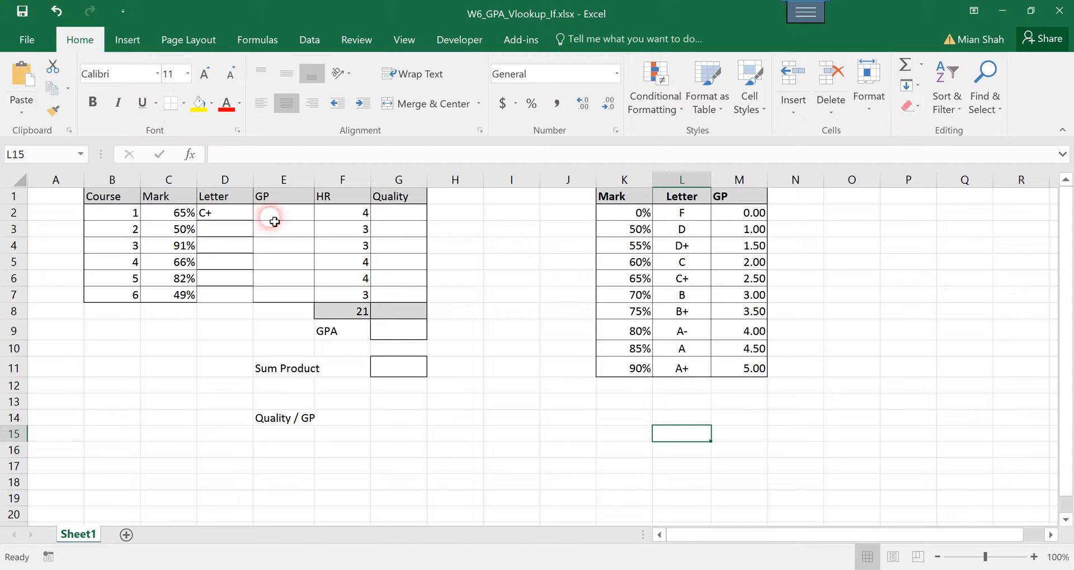
click(226, 216)
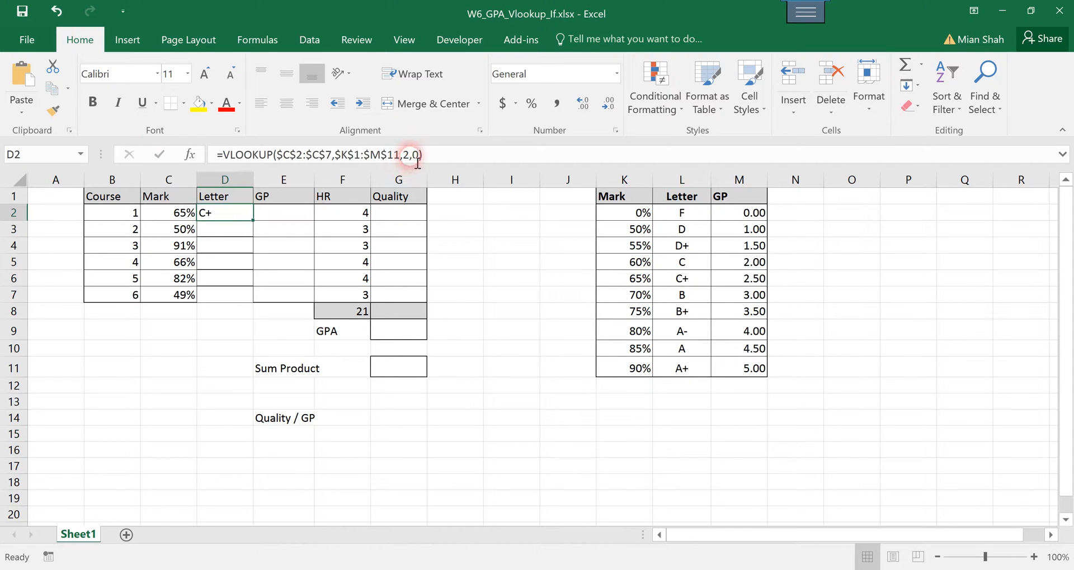
click(408, 155)
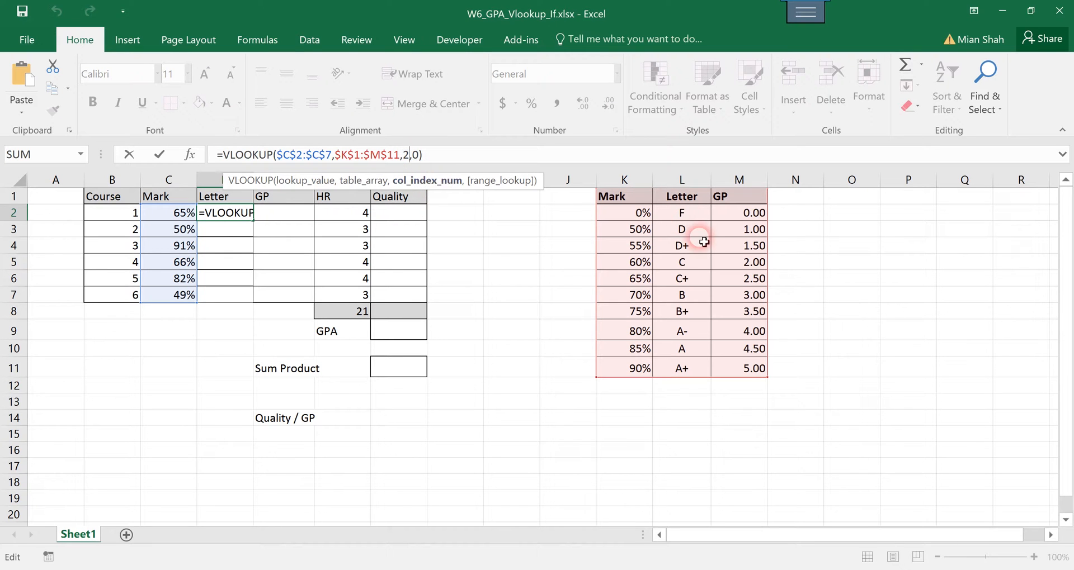
click(205, 220)
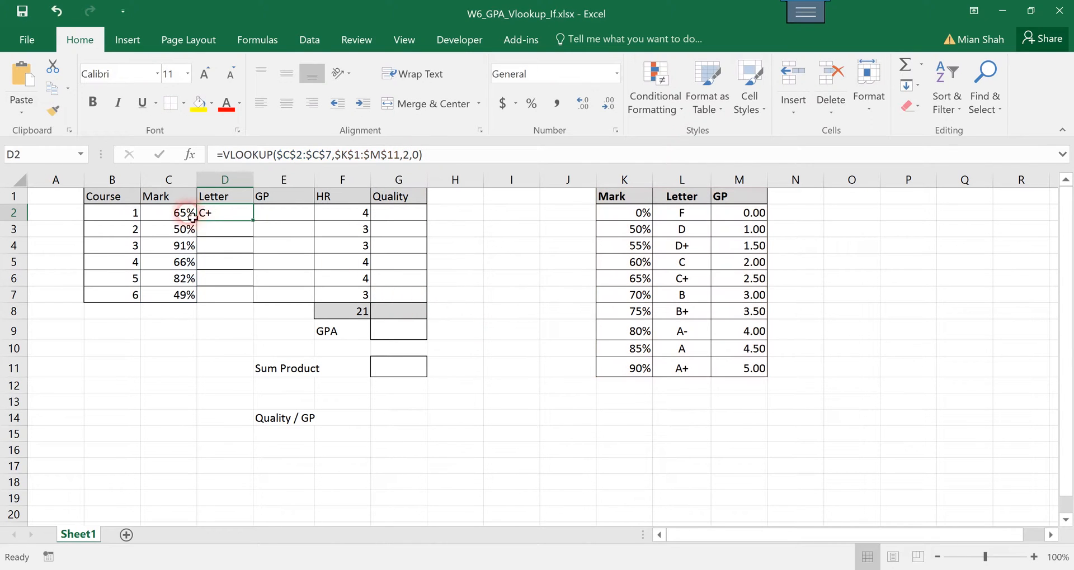
click(185, 214)
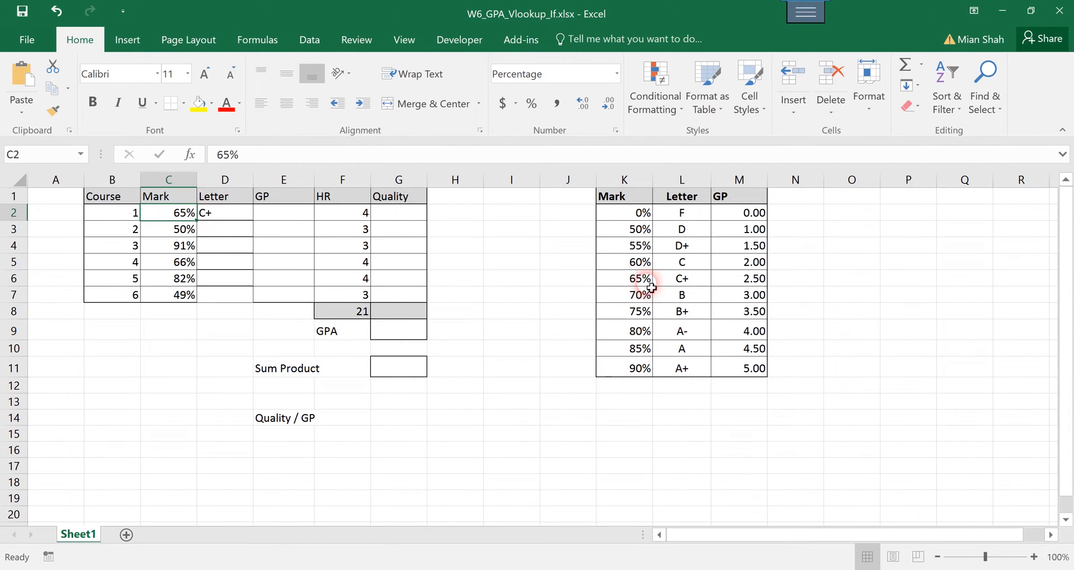
drag(643, 279, 683, 280)
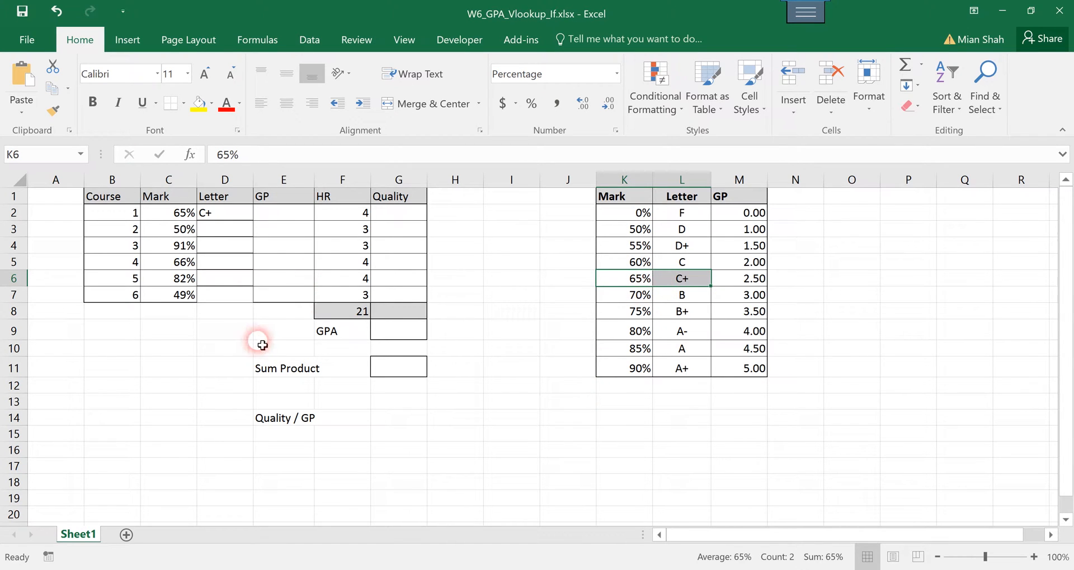
Fill the letter grade formula from D2 down to D7.
click(235, 214)
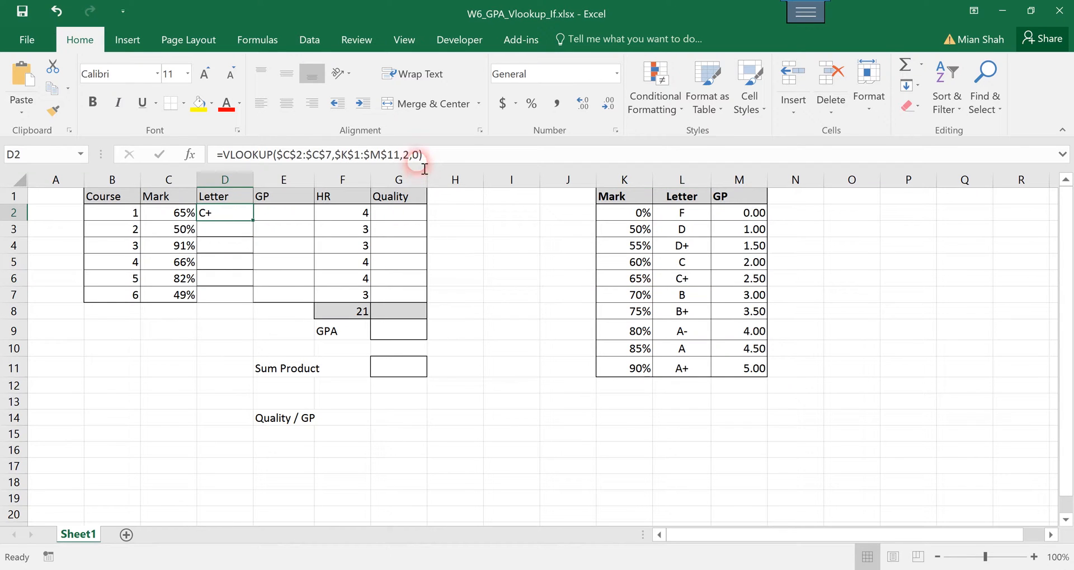
drag(249, 216, 251, 299)
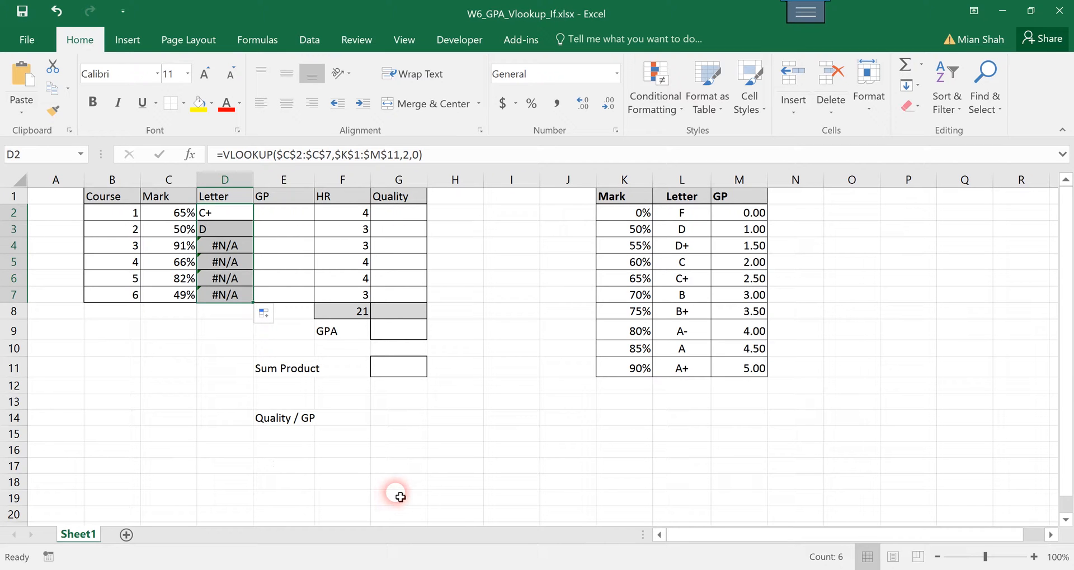
click(455, 436)
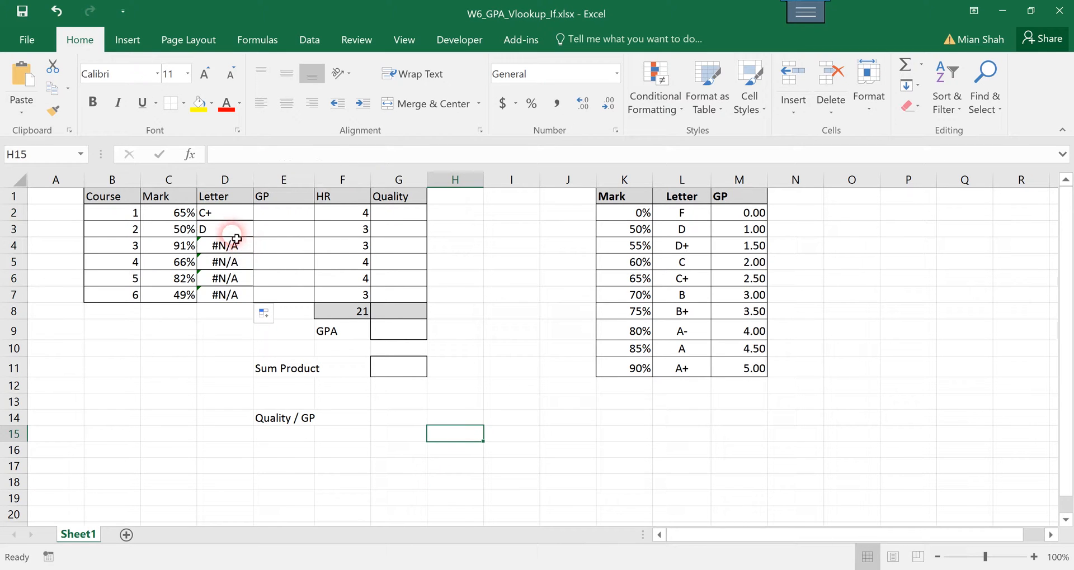
Compare the second course's mark and letter with the matching row of the grading table.
click(204, 229)
click(170, 231)
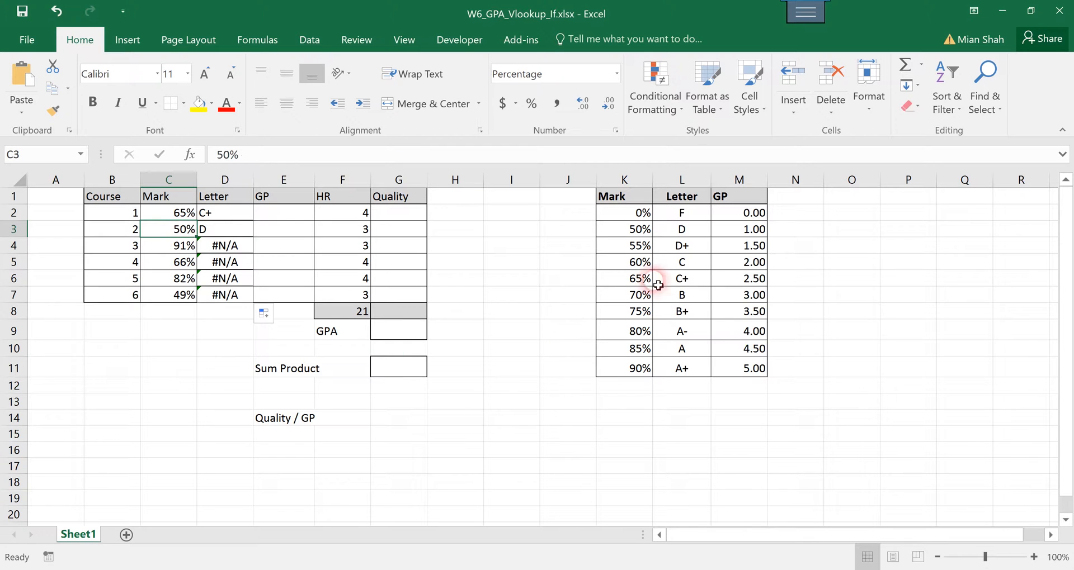
click(640, 230)
drag(664, 236, 637, 231)
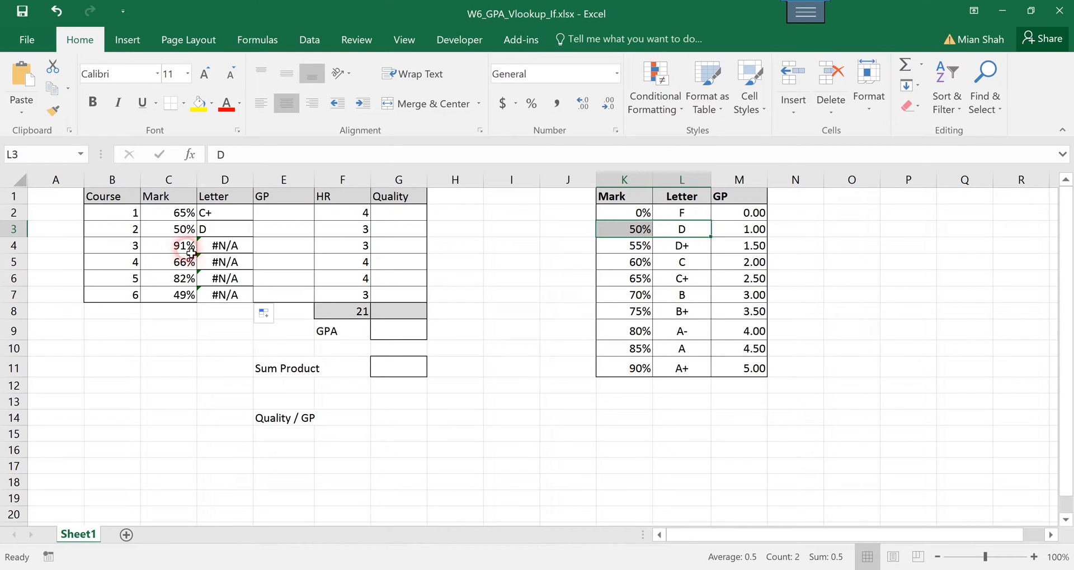
Examine the error in D4 and look for the third course's mark among the 85% and 90% grading table entries.
click(208, 246)
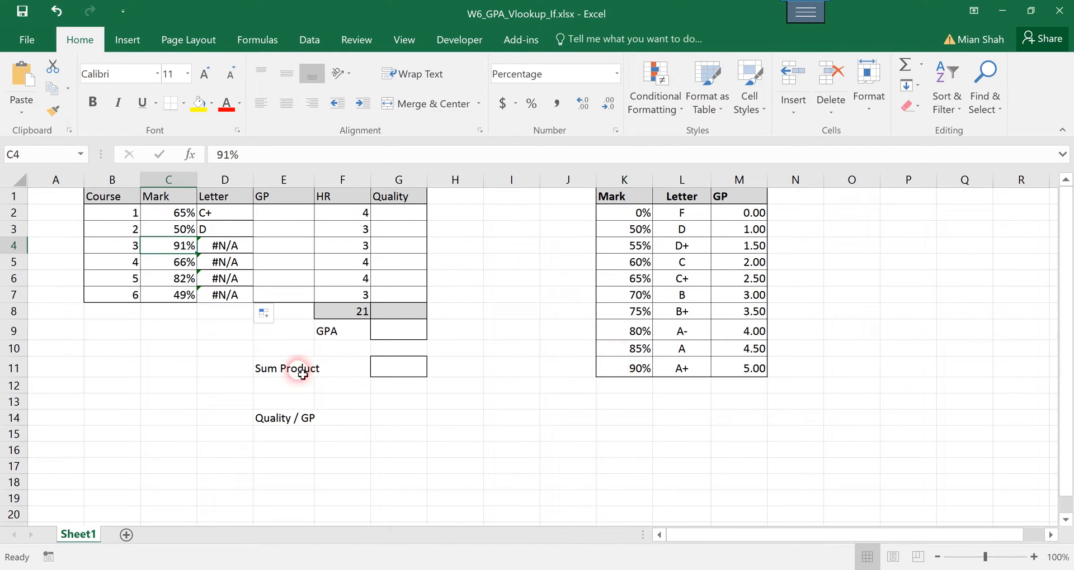
click(243, 250)
click(189, 247)
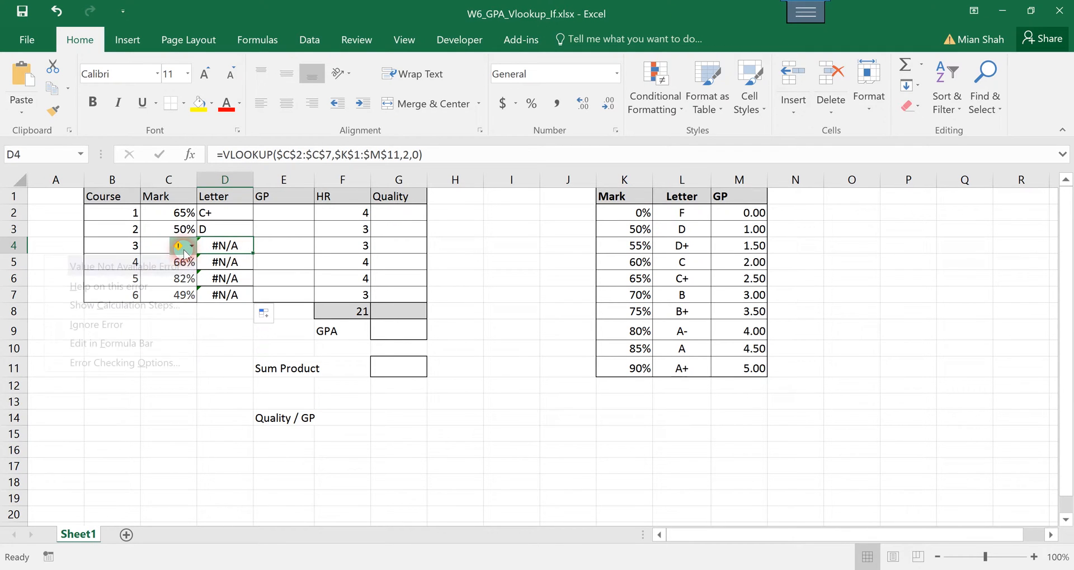
click(167, 327)
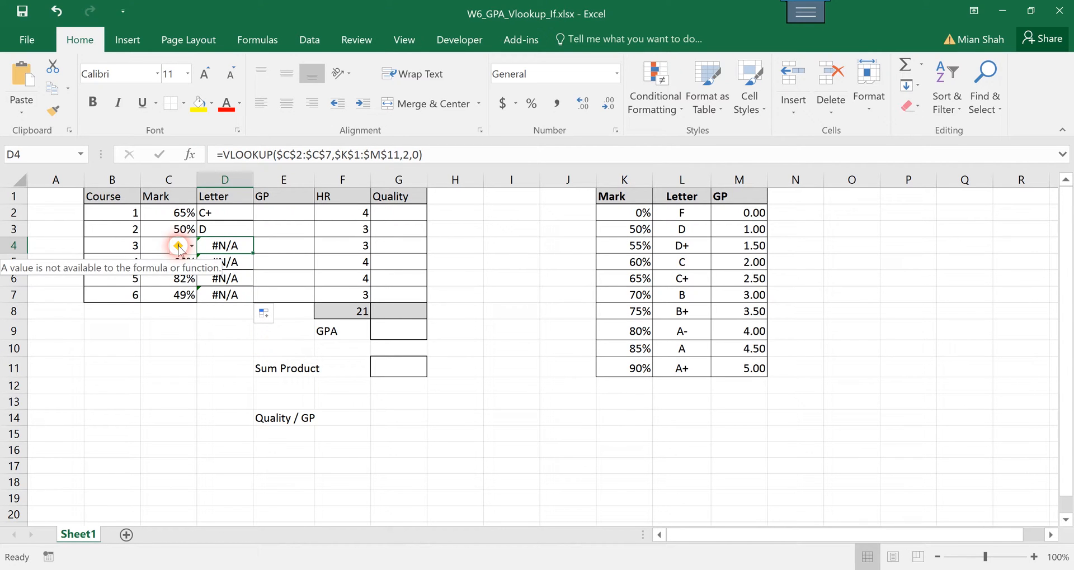
click(636, 392)
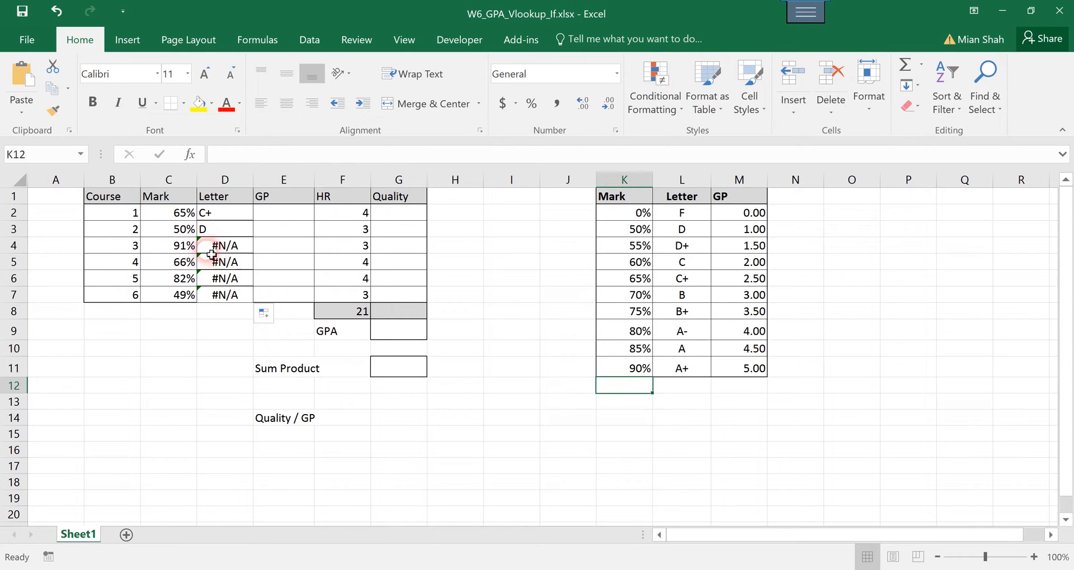
click(185, 248)
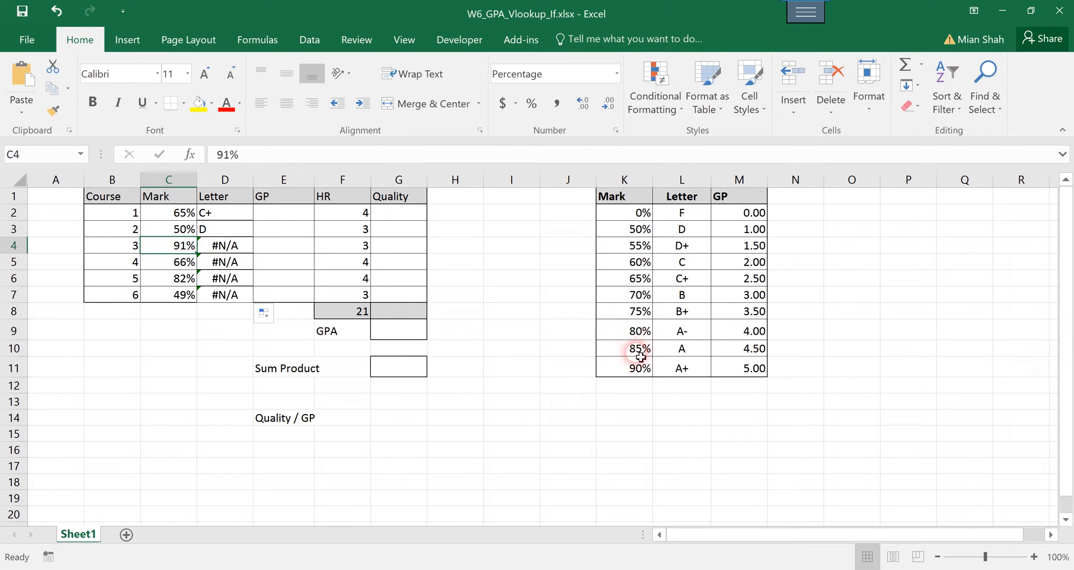
click(640, 369)
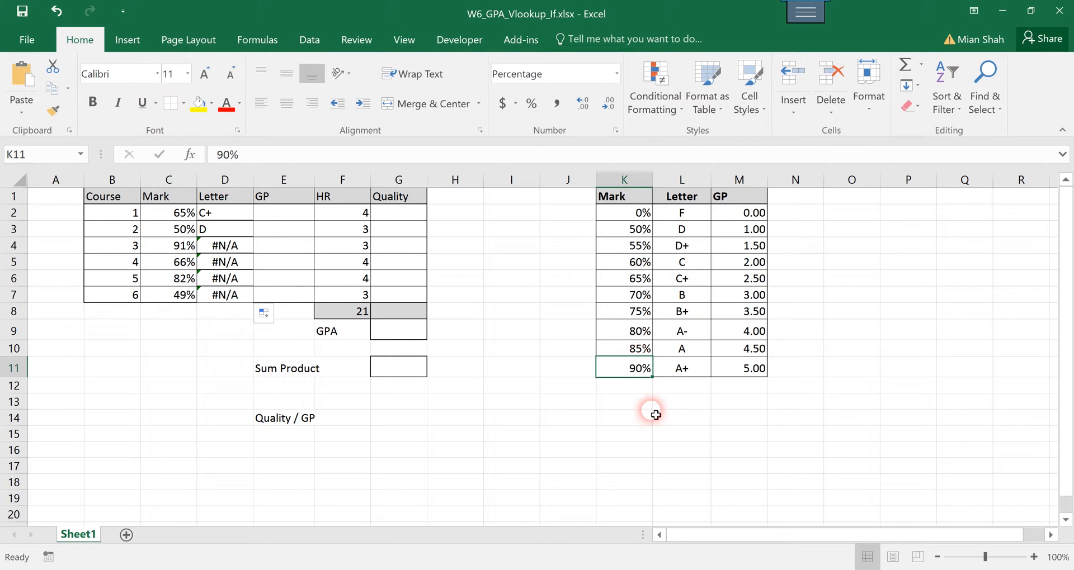
click(640, 348)
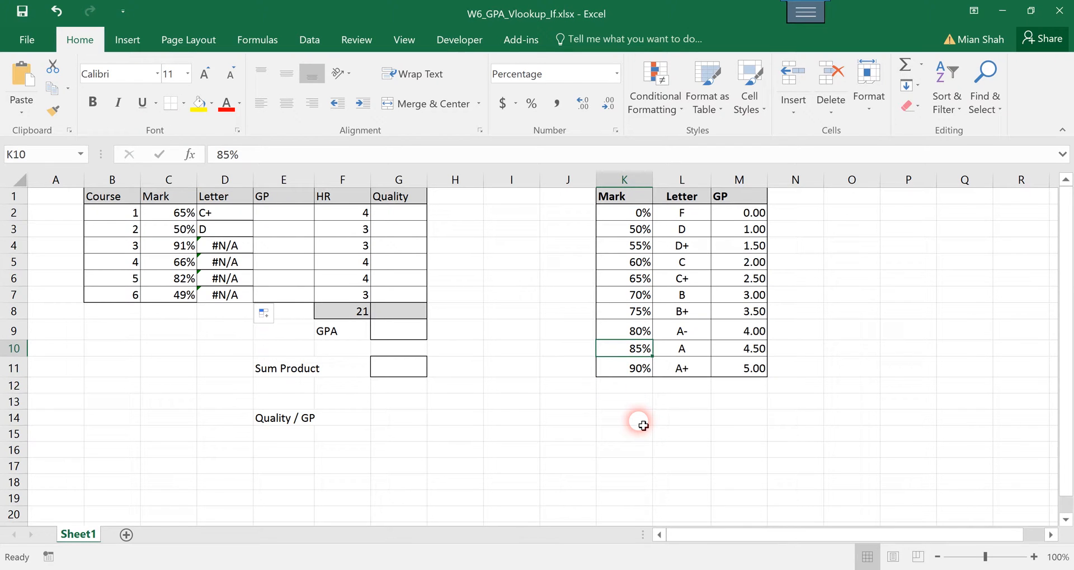
click(641, 413)
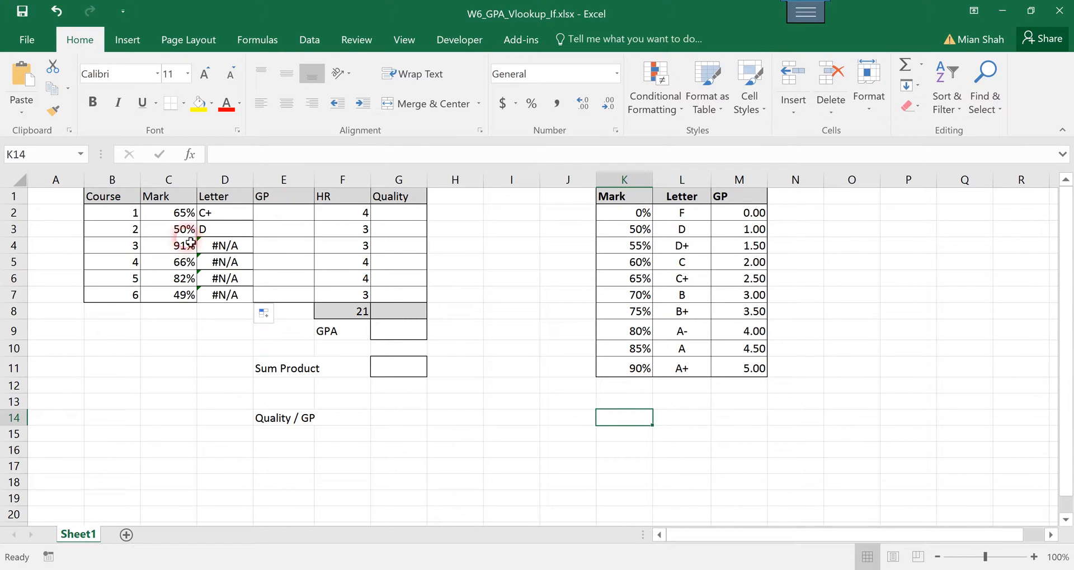
Set the range lookup in D3's VLOOKUP formula to 1 for an approximate match.
click(242, 234)
click(415, 155)
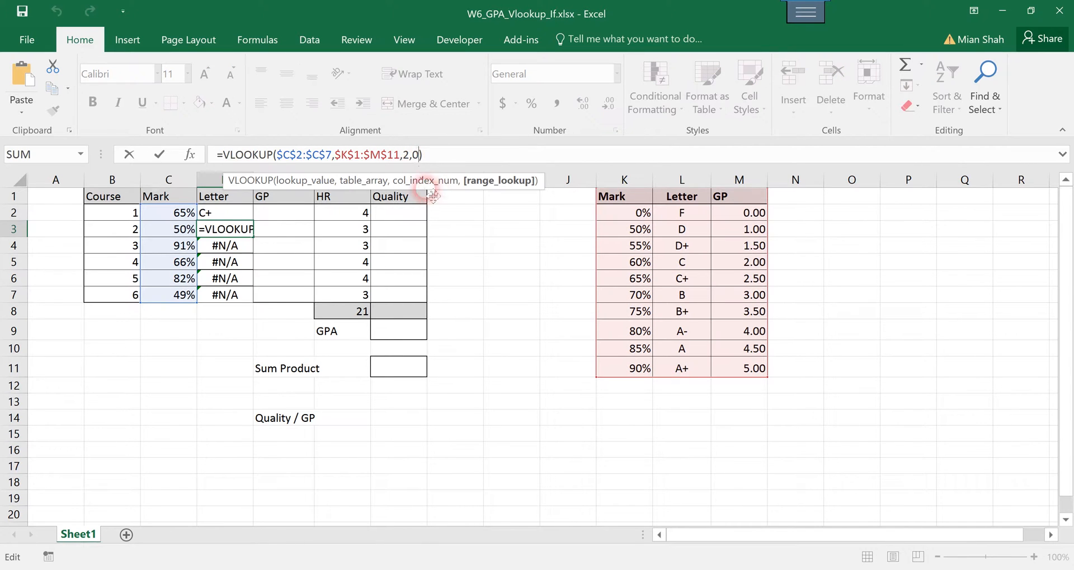
key(BackSpace)
text(1)
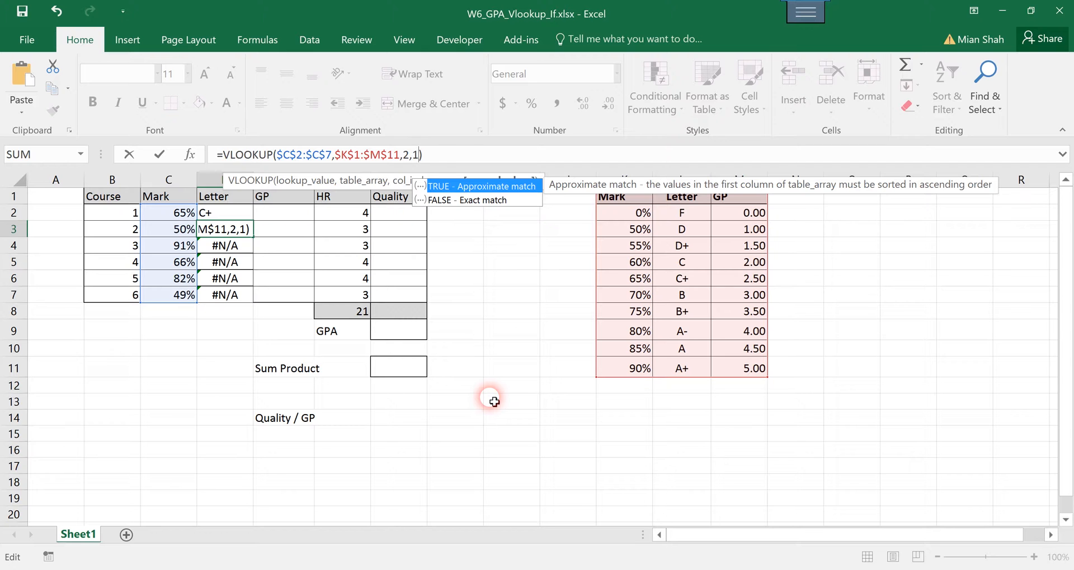
key(Escape)
key(Return)
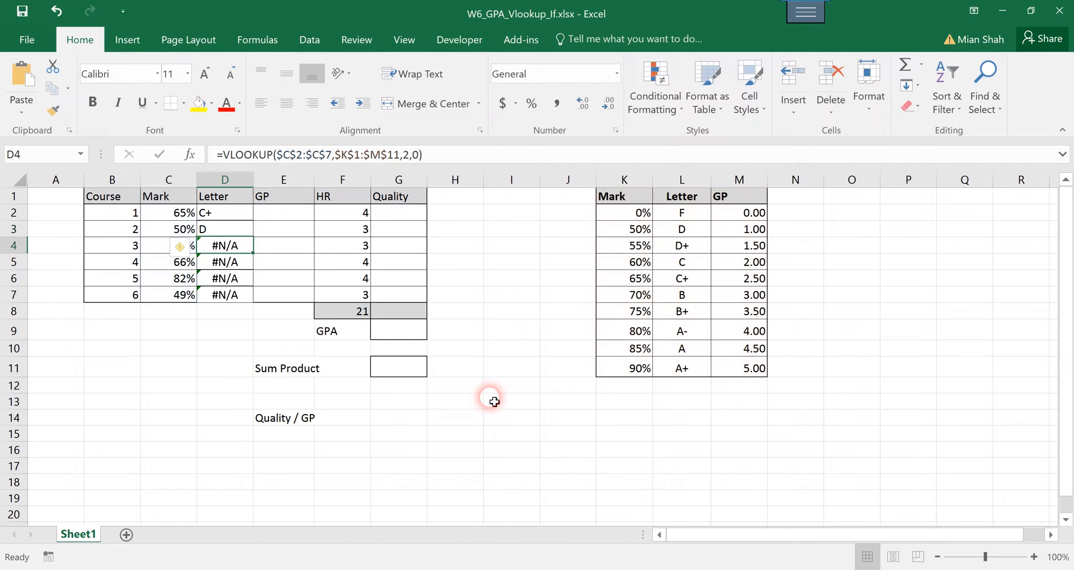
Fill the approximate-match formula from D3 down to D7.
key(Up)
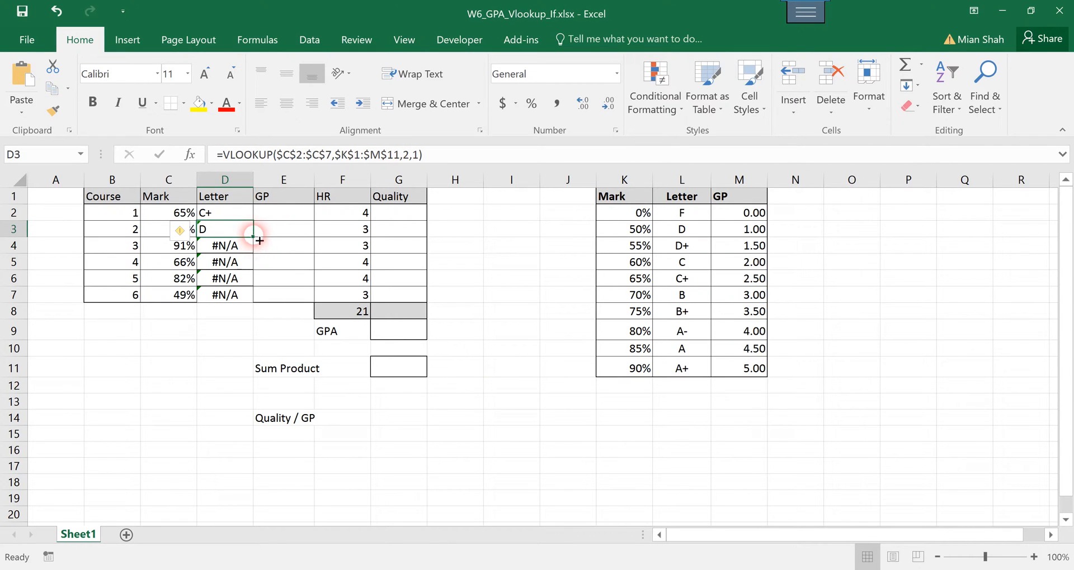
drag(253, 237, 259, 305)
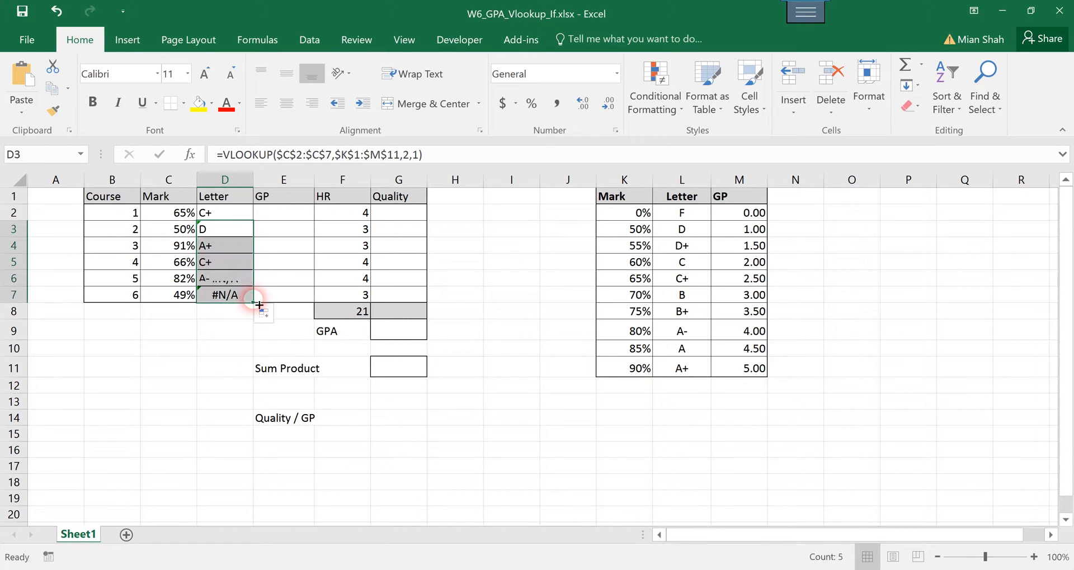
click(225, 363)
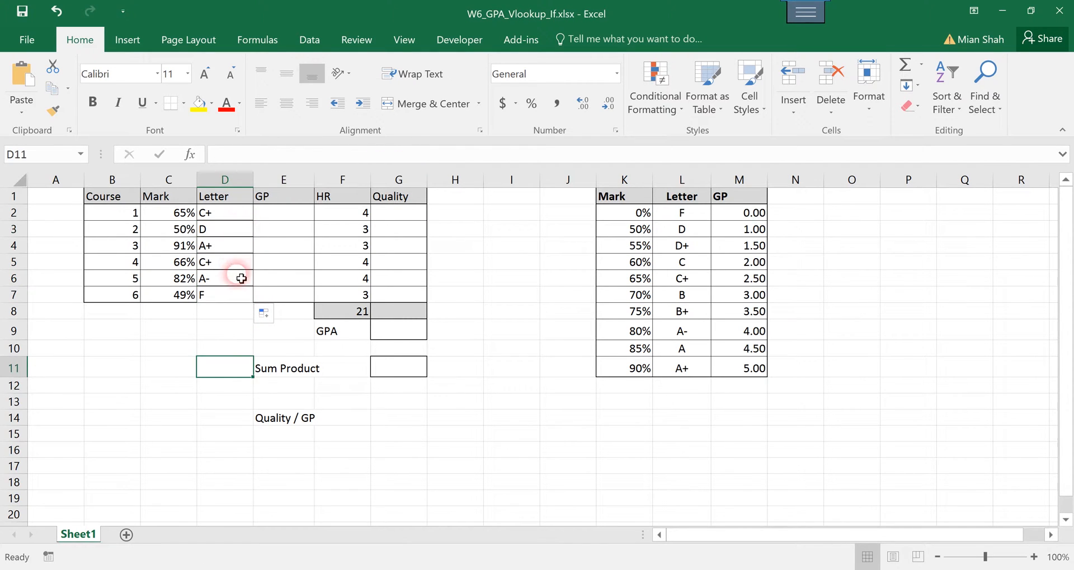
Compare the third course's mark and letter with the 90% row of the grading table.
click(211, 250)
key(Left)
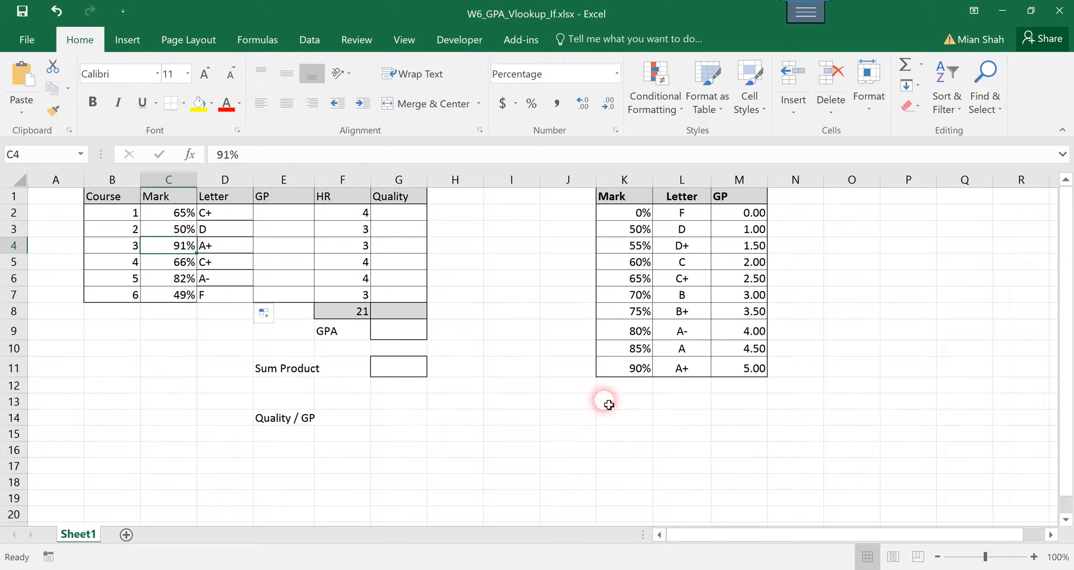
click(643, 373)
click(681, 372)
click(640, 372)
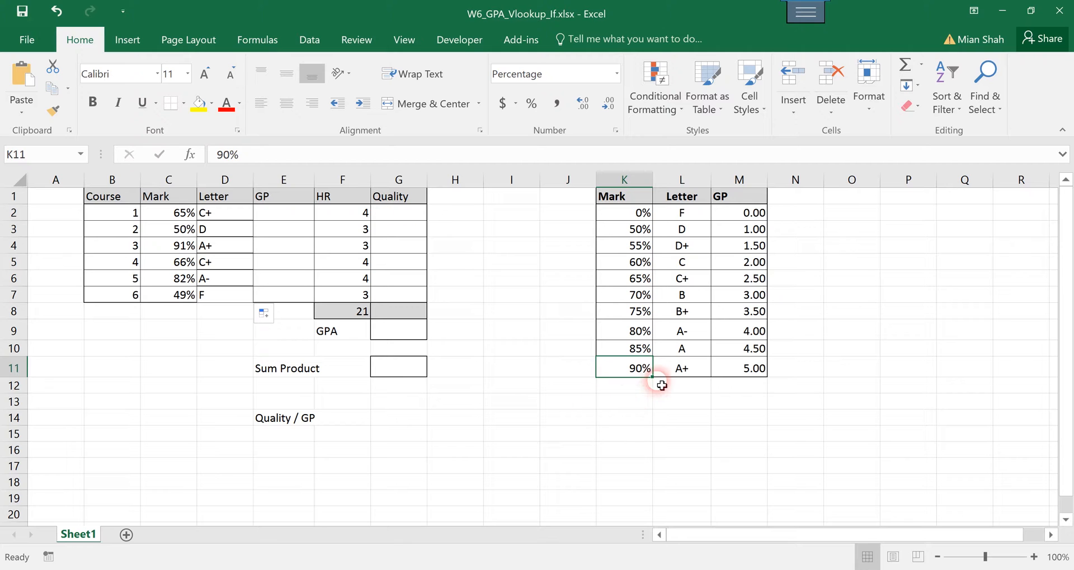
click(684, 368)
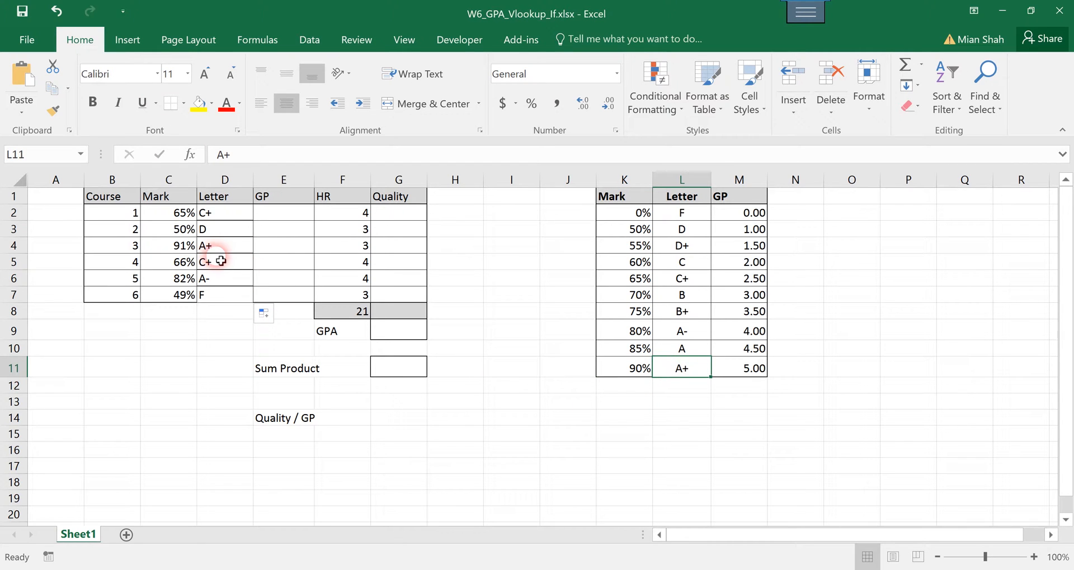
Inspect the range lookup argument in D4's VLOOKUP formula without changing it.
click(234, 238)
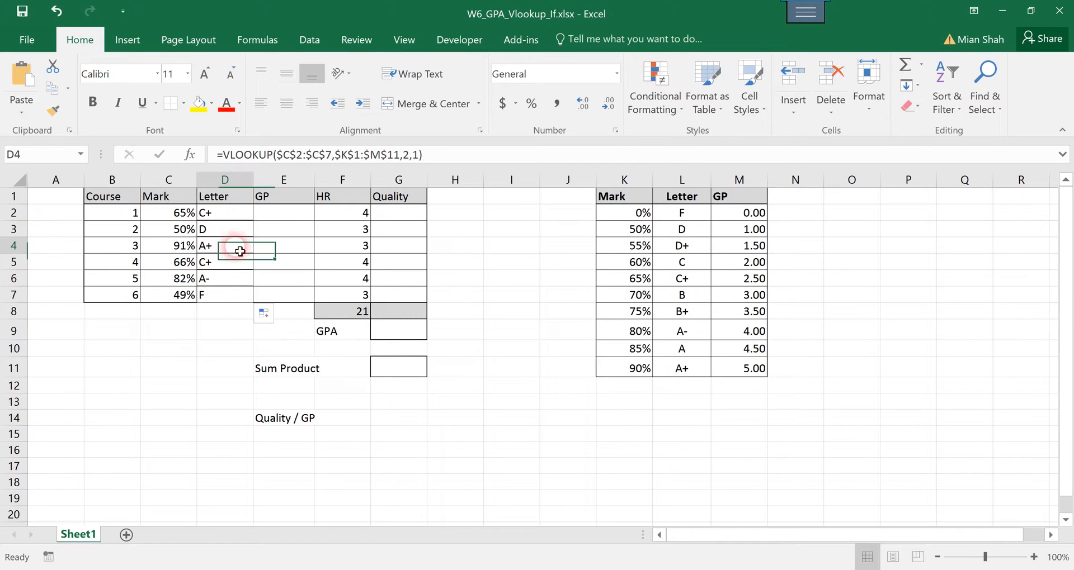
click(411, 154)
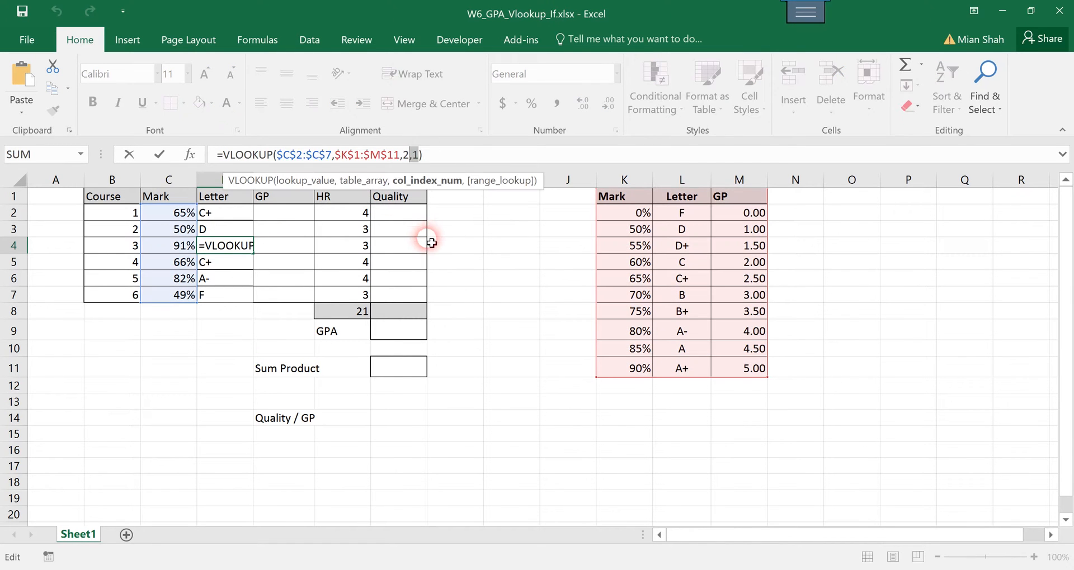
key(ctrl+Return)
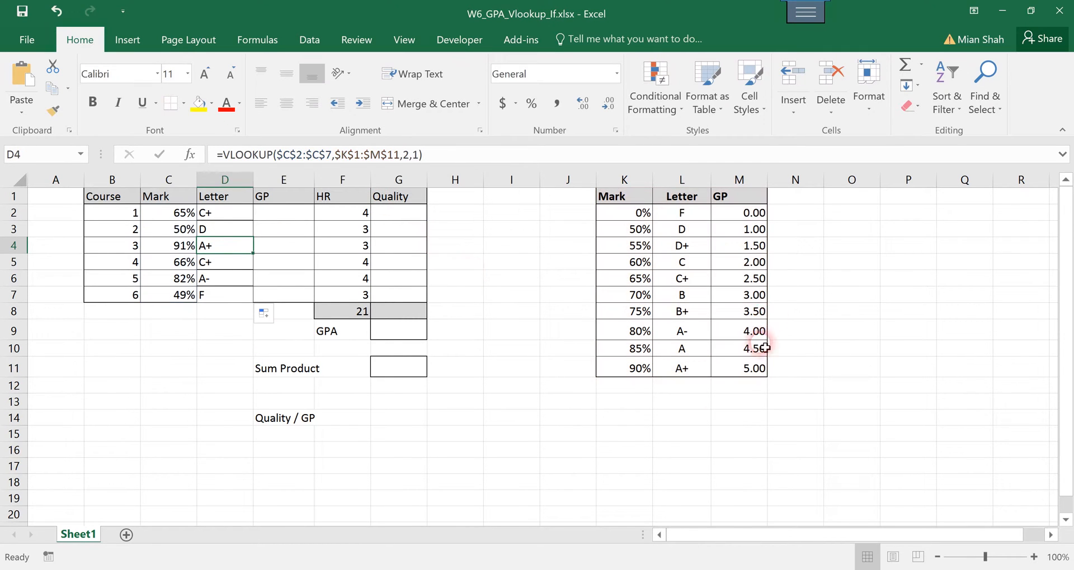
Review the remaining courses' letters and compare the sixth course's with the lowest row of the grading table.
click(231, 267)
key(Down)
key(Down)
key(Left)
click(222, 301)
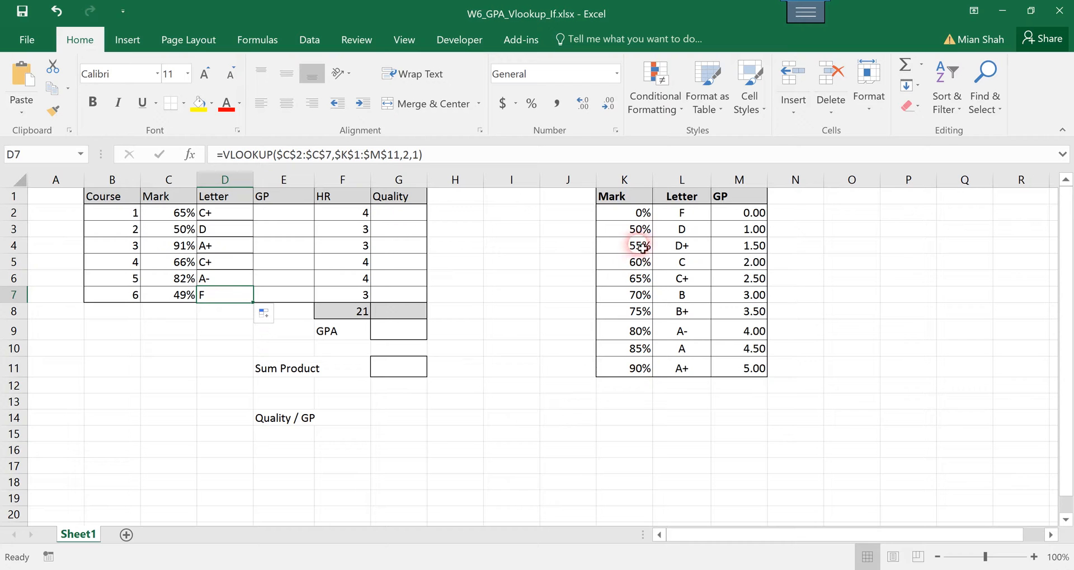
click(659, 215)
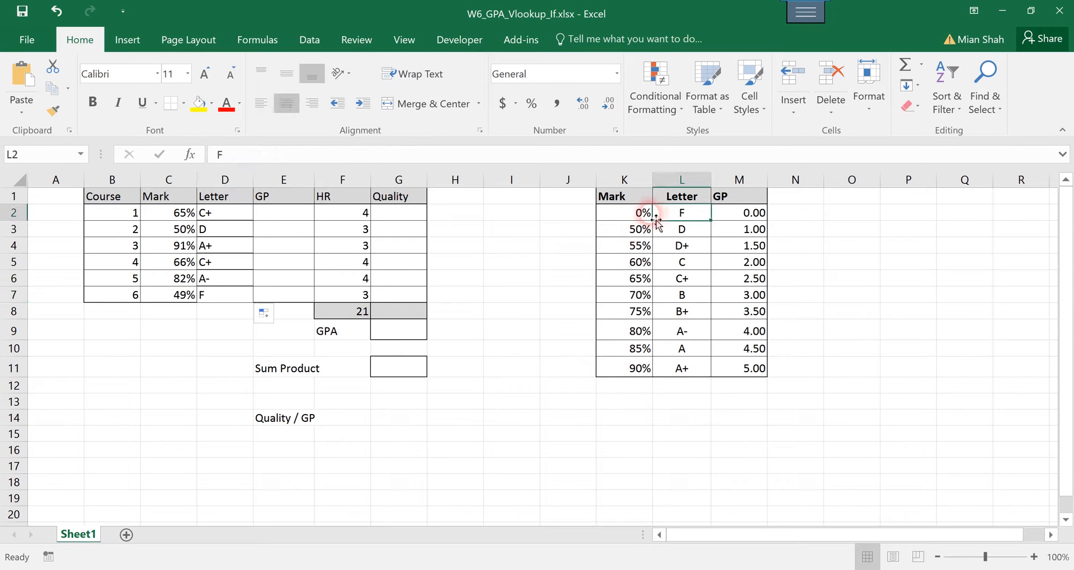
click(477, 426)
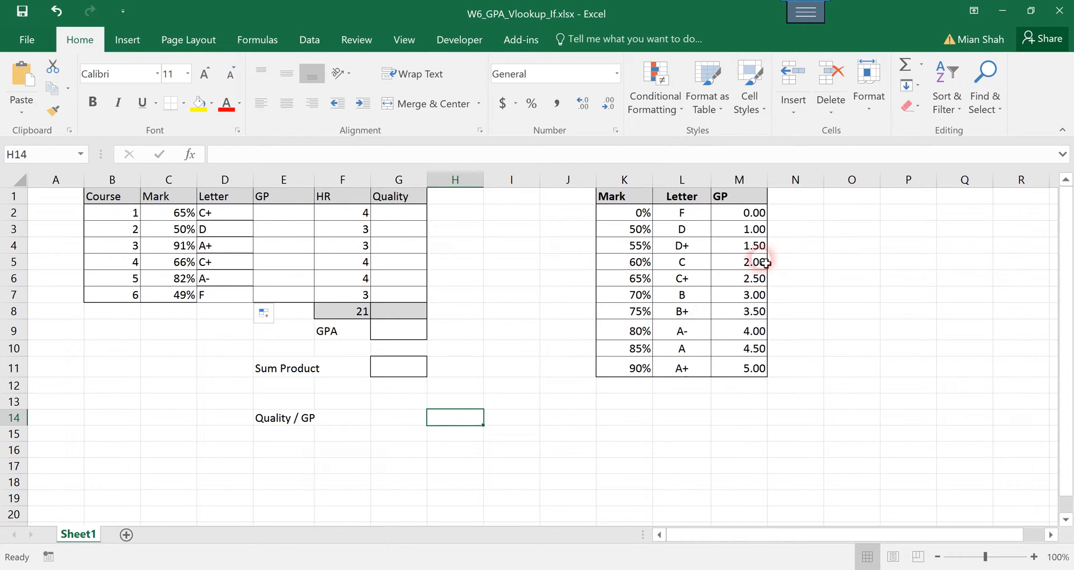
Examine the course table's GP cells E2:E7 and the grade points in the grading table's GP column.
drag(282, 212, 300, 293)
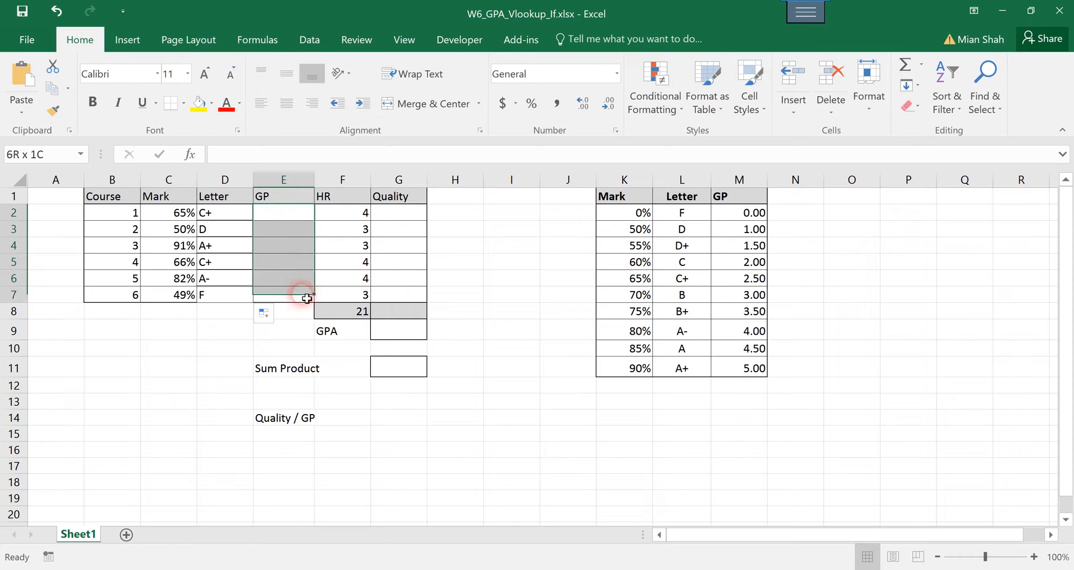
drag(743, 212, 756, 369)
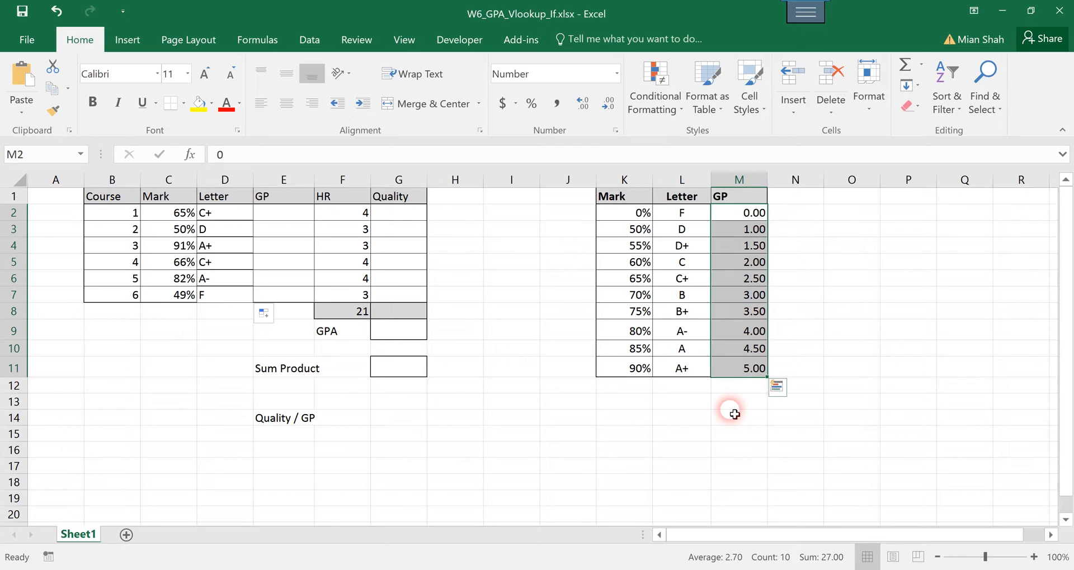
click(760, 368)
drag(746, 212, 755, 350)
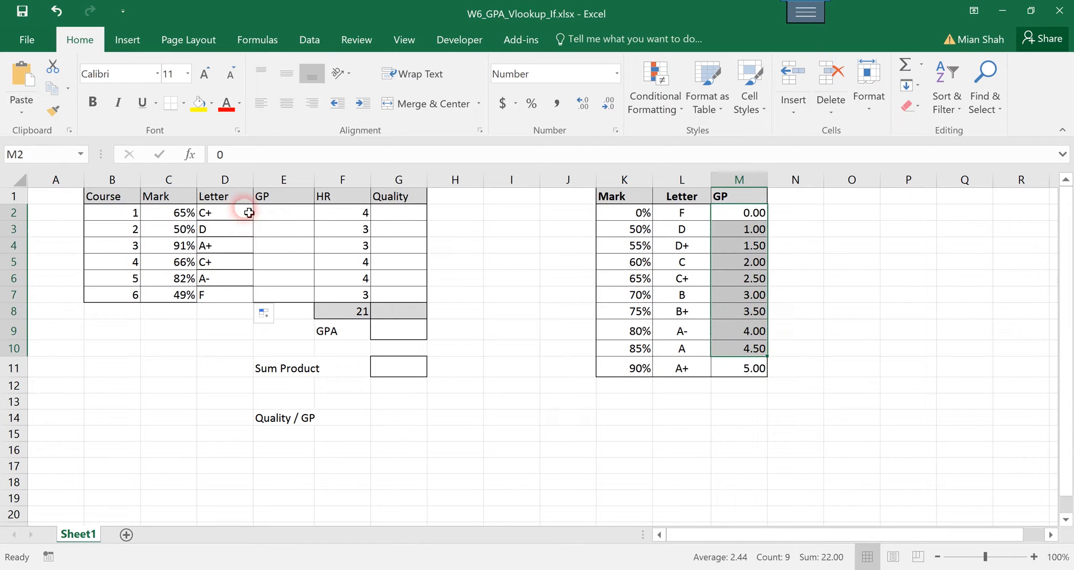
Copy the VLOOKUP formula from D2 into the first course's GP cell, E2.
click(283, 212)
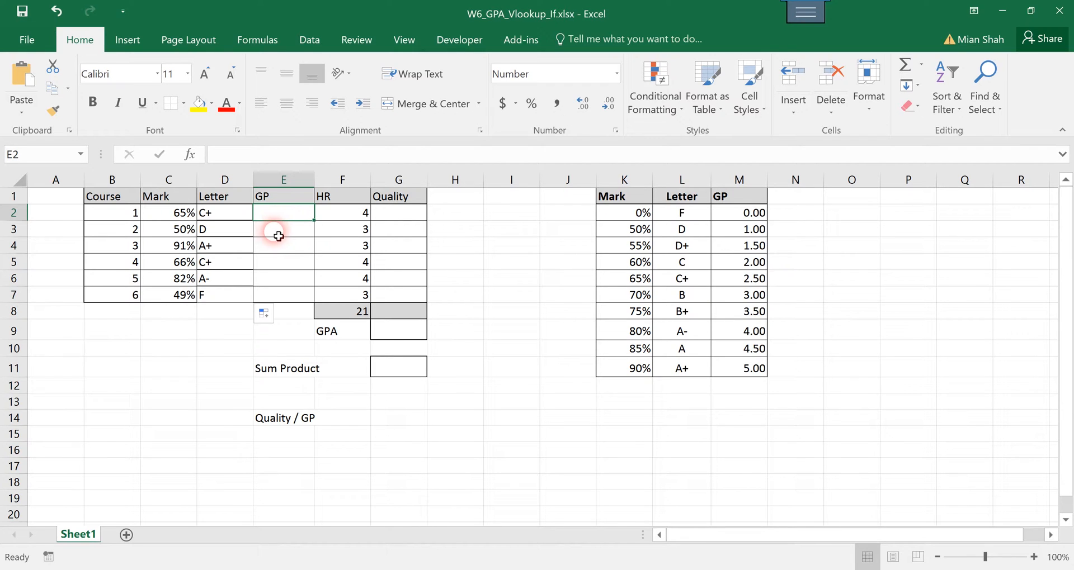
click(234, 218)
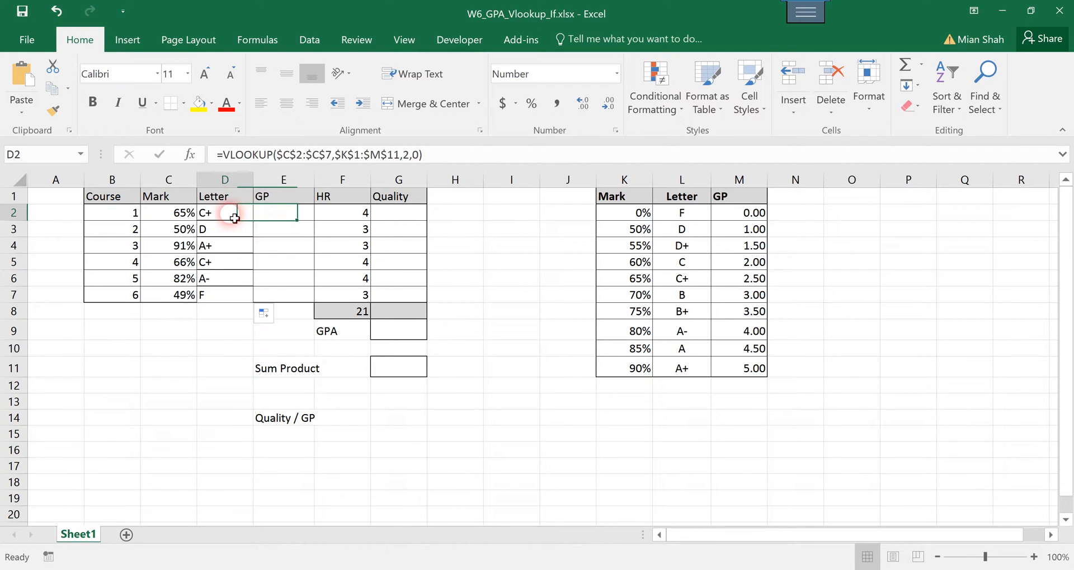
key(ctrl+c)
click(285, 218)
key(ctrl+v)
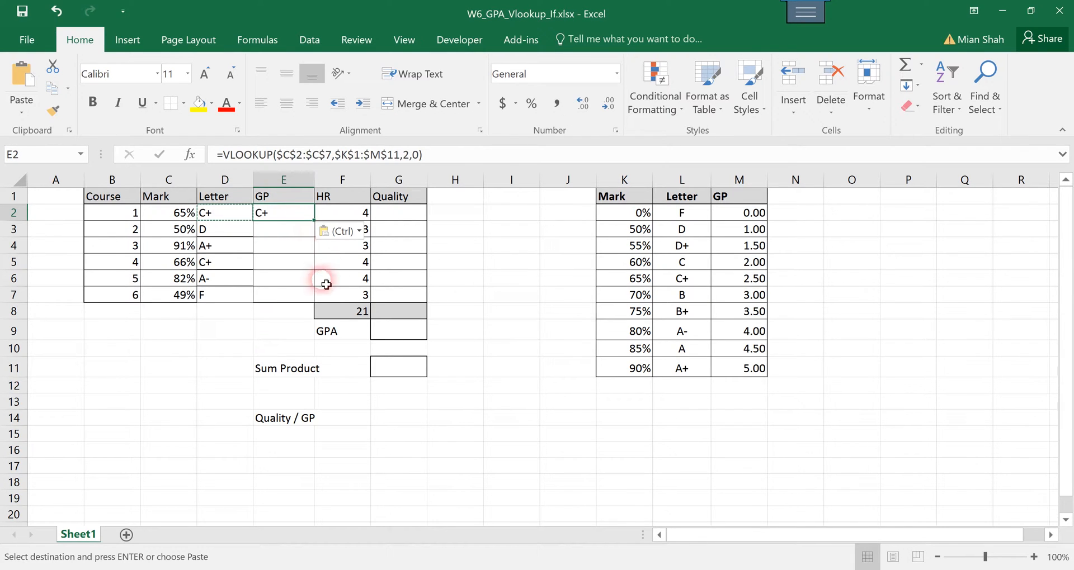
key(Escape)
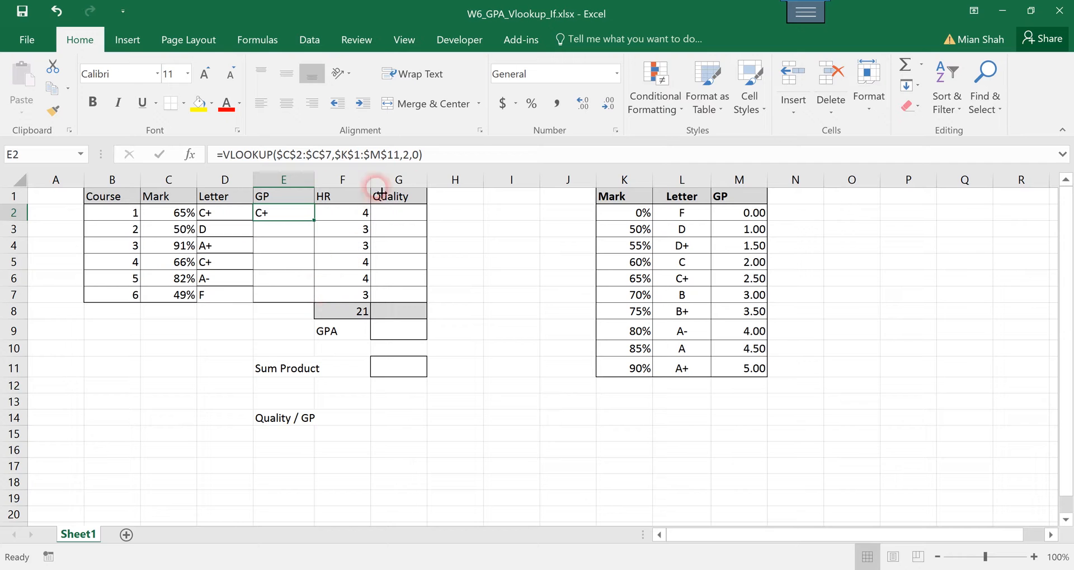
Set the column index in E2's VLOOKUP formula to 3 so it returns the grade point.
click(414, 157)
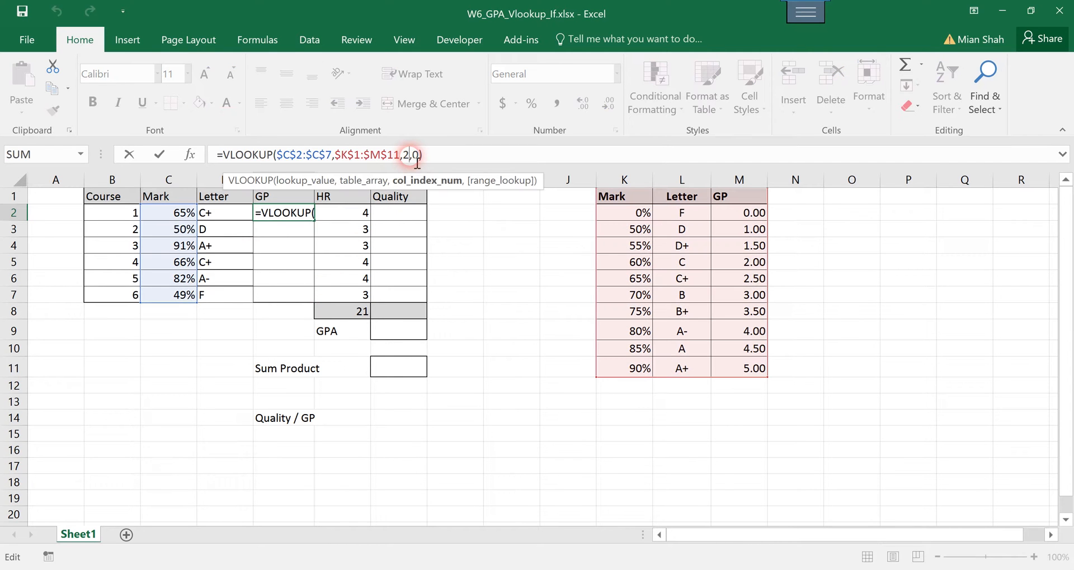
key(BackSpace)
text(3)
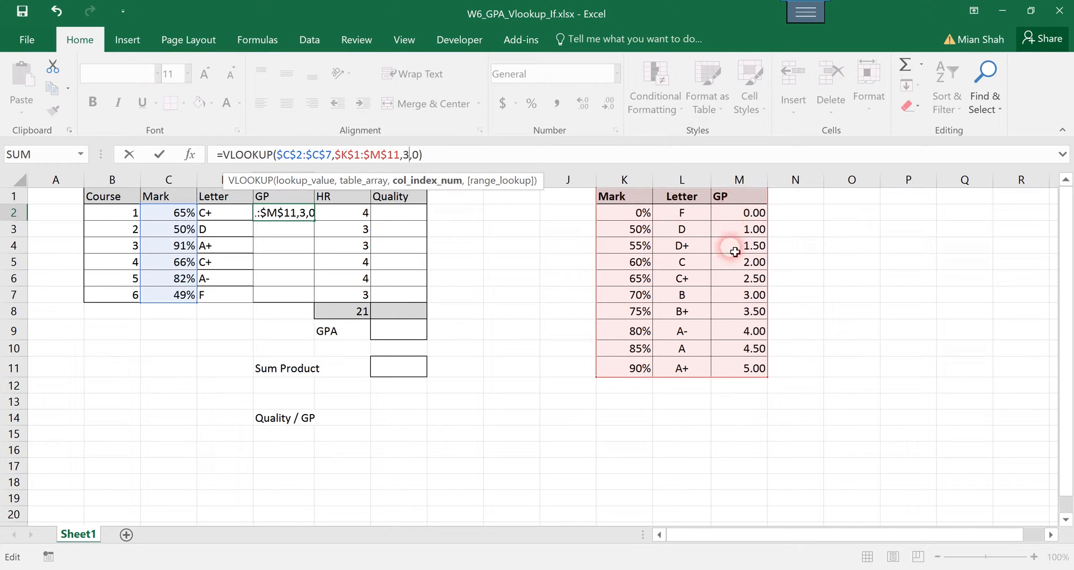
click(464, 160)
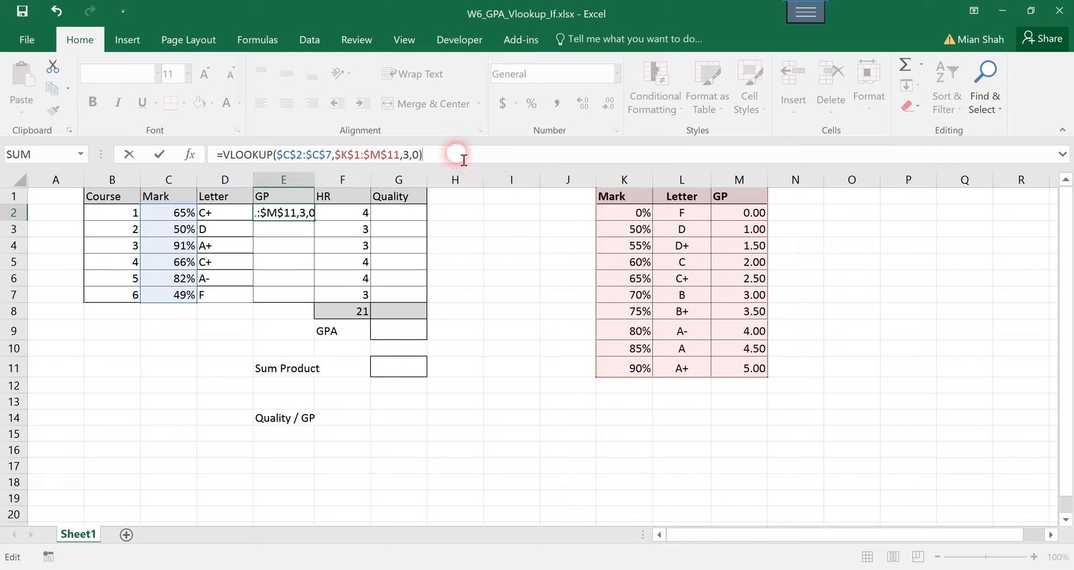
key(Return)
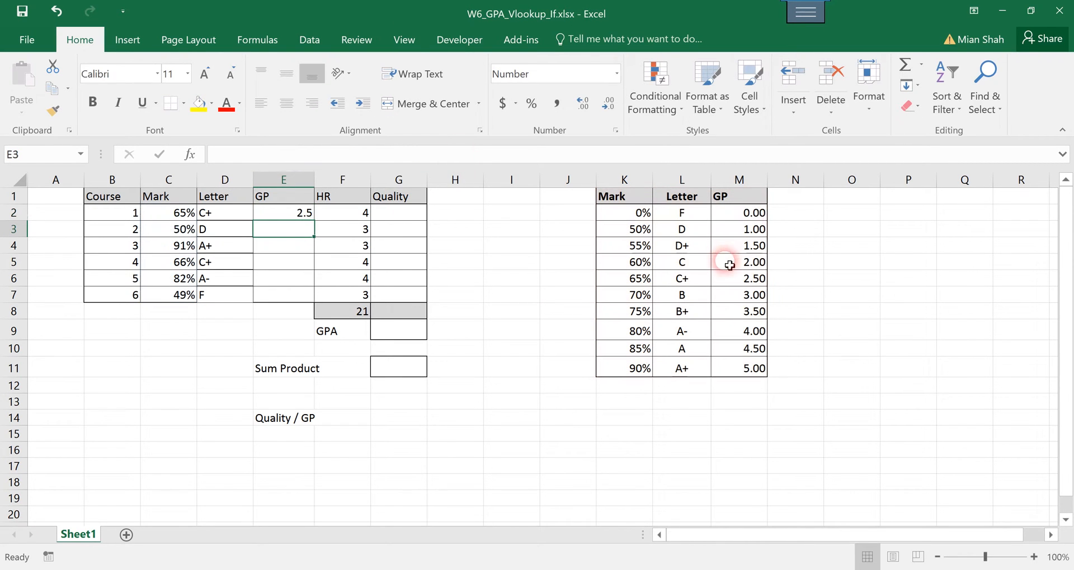
Check the first course's grade point against the 65% grading row and fill E2's formula down to E7.
click(187, 217)
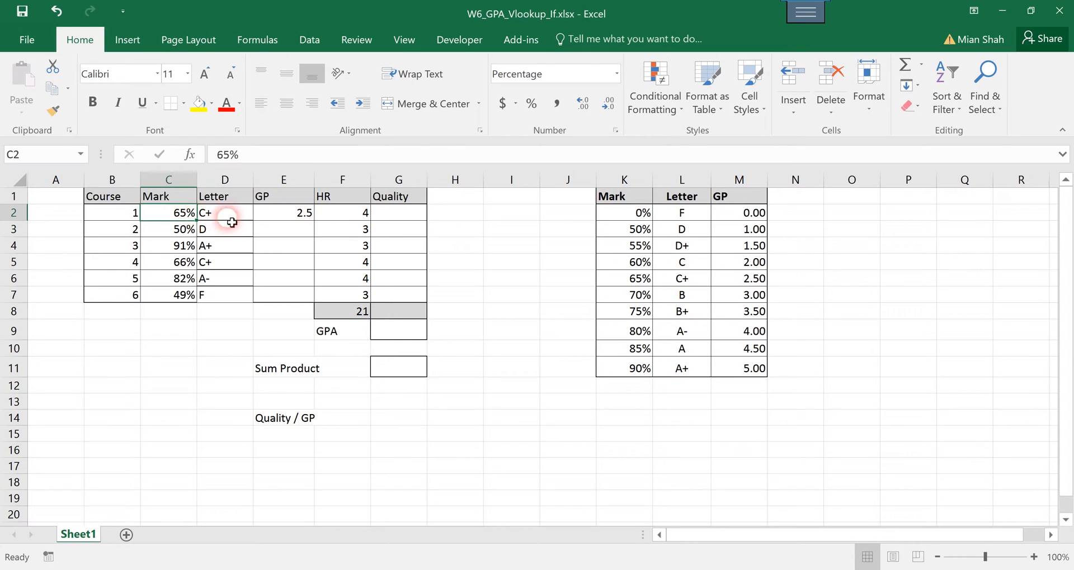
click(756, 283)
drag(756, 283, 685, 282)
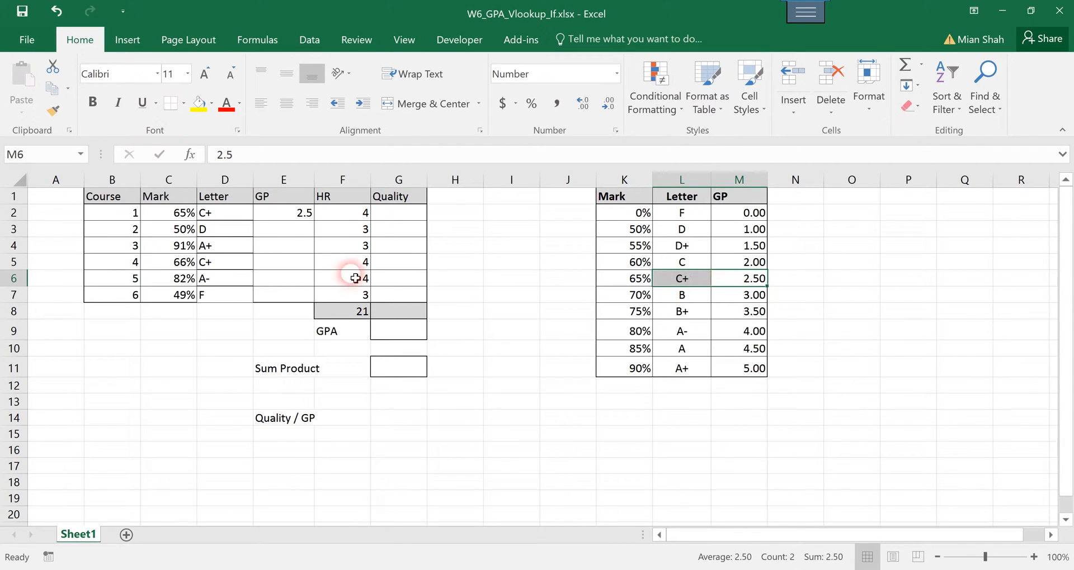
click(310, 217)
drag(322, 226, 300, 294)
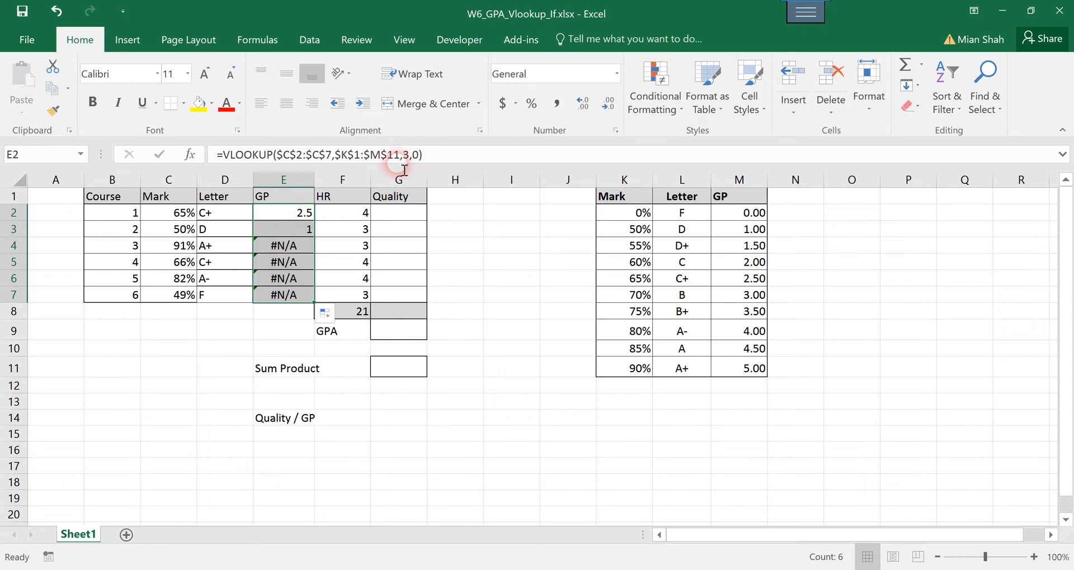
Set the range lookup in D2's VLOOKUP formula to 1 for an approximate match.
click(248, 218)
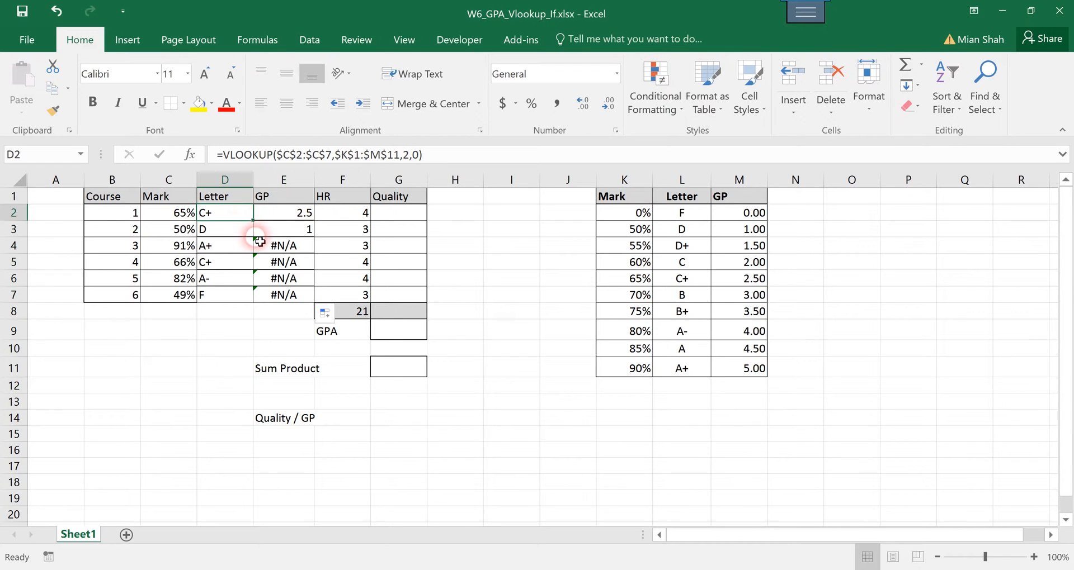
click(425, 160)
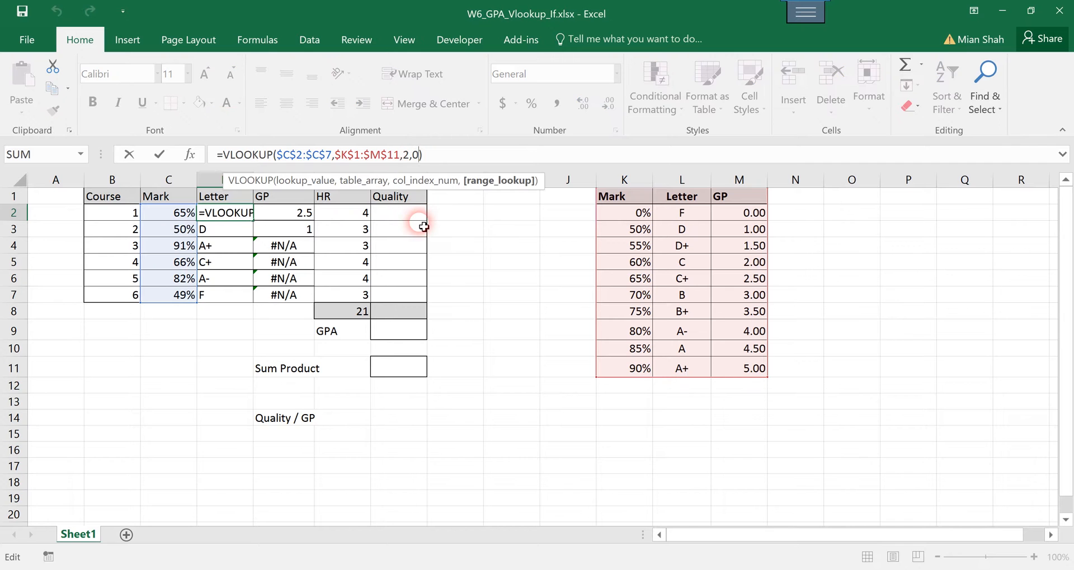
key(BackSpace)
text(1)
key(Return)
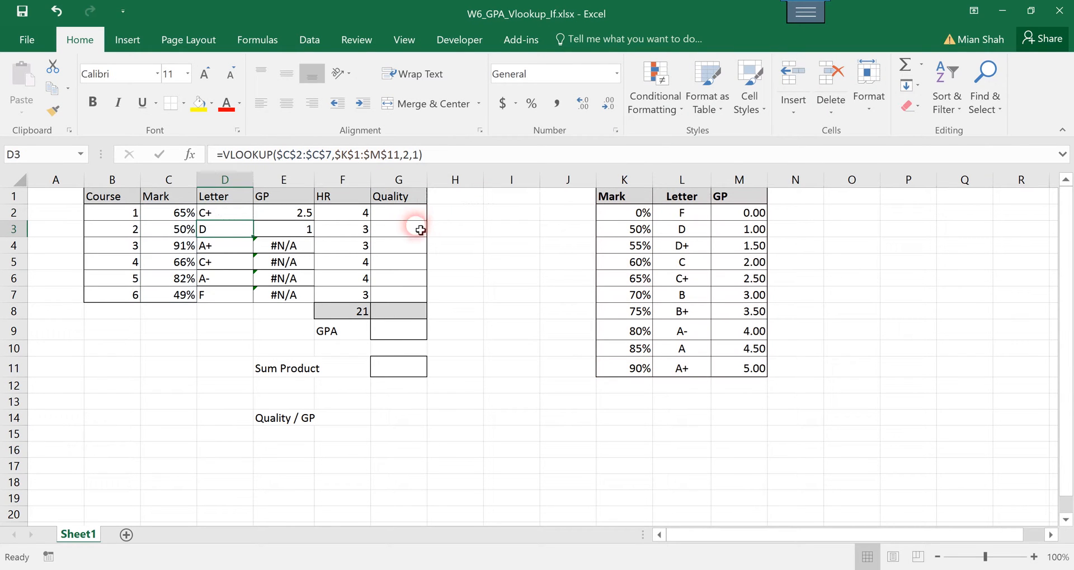
Fill E2's exact-match formula down the GP column to E7 again.
click(290, 232)
drag(318, 246, 317, 300)
click(309, 218)
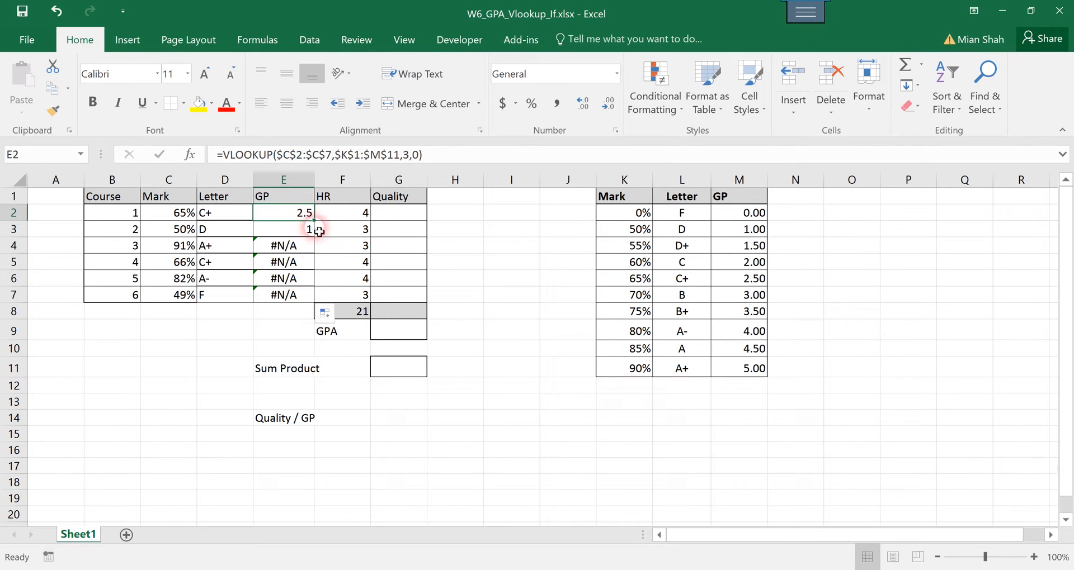
key(F2)
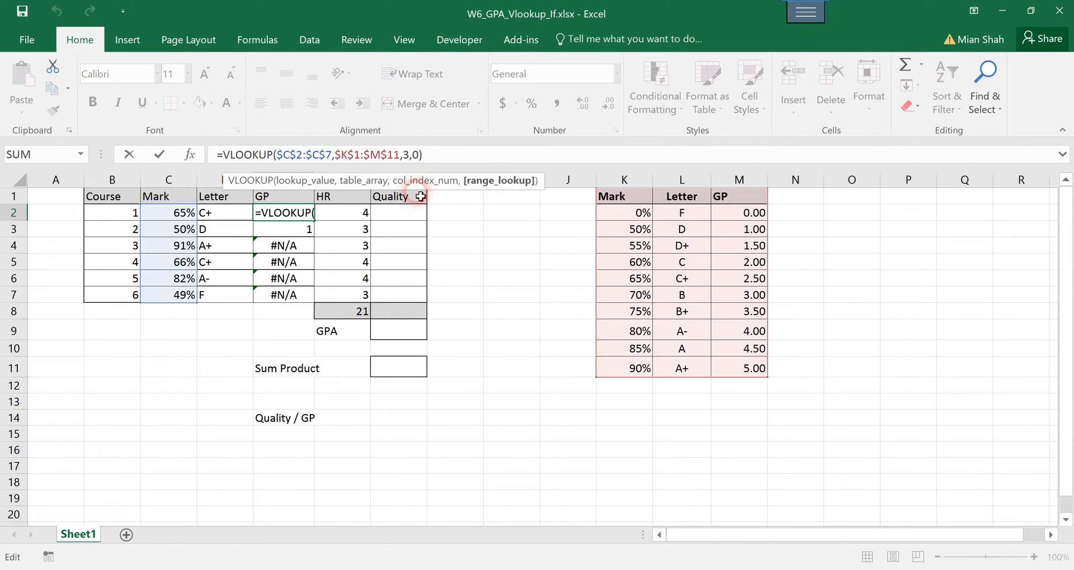
click(447, 276)
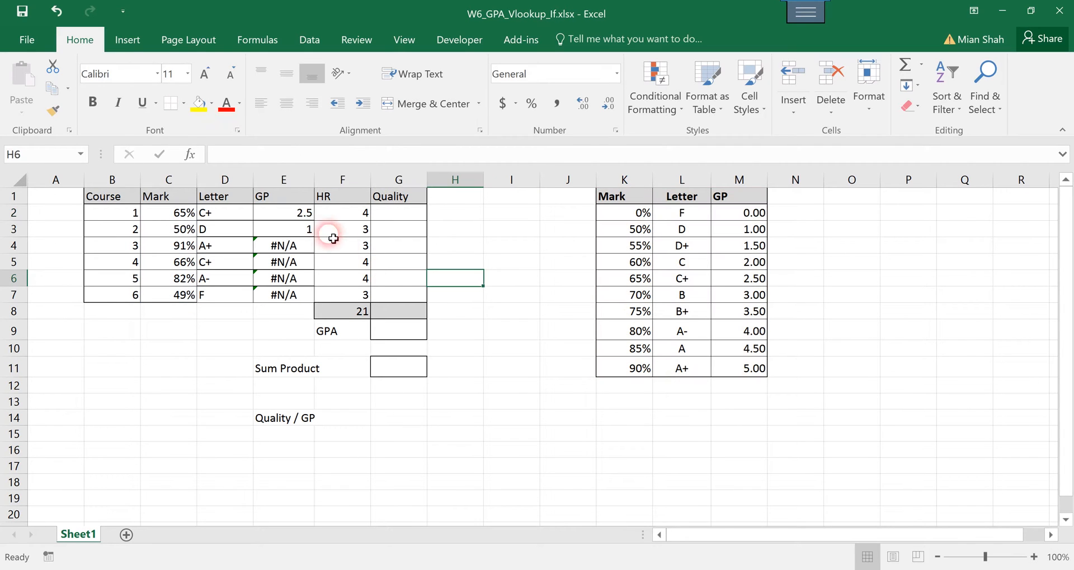
click(310, 217)
drag(313, 221, 314, 301)
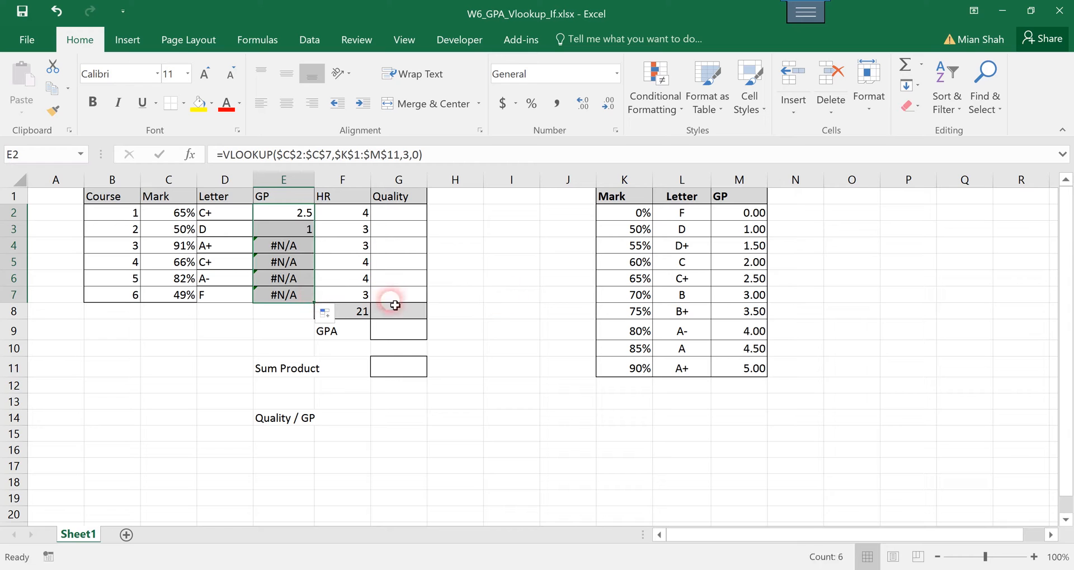
click(462, 334)
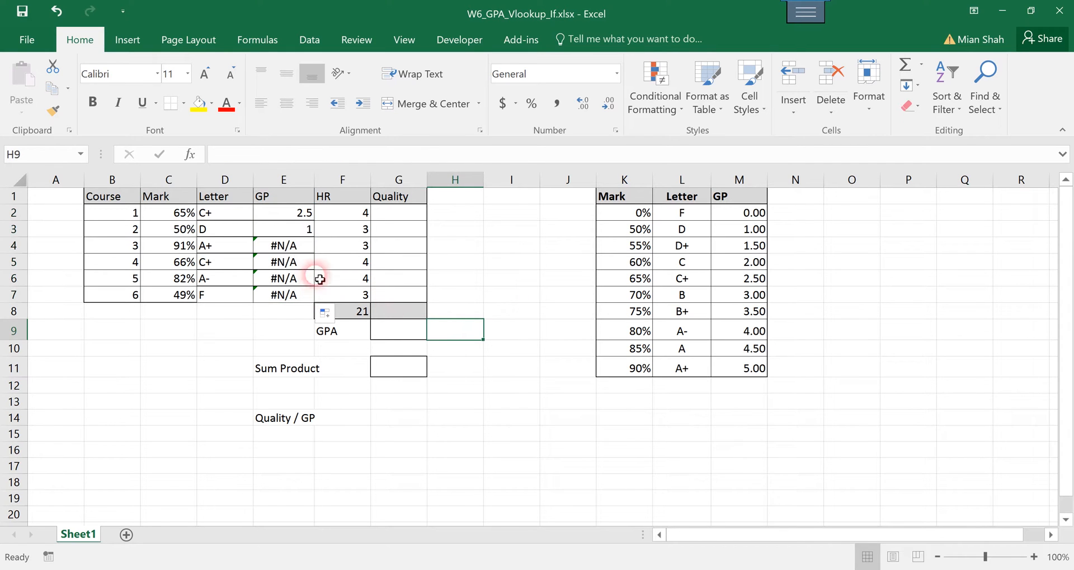
Set the range lookup in E2's VLOOKUP formula to 1 for an approximate match.
click(309, 250)
click(310, 294)
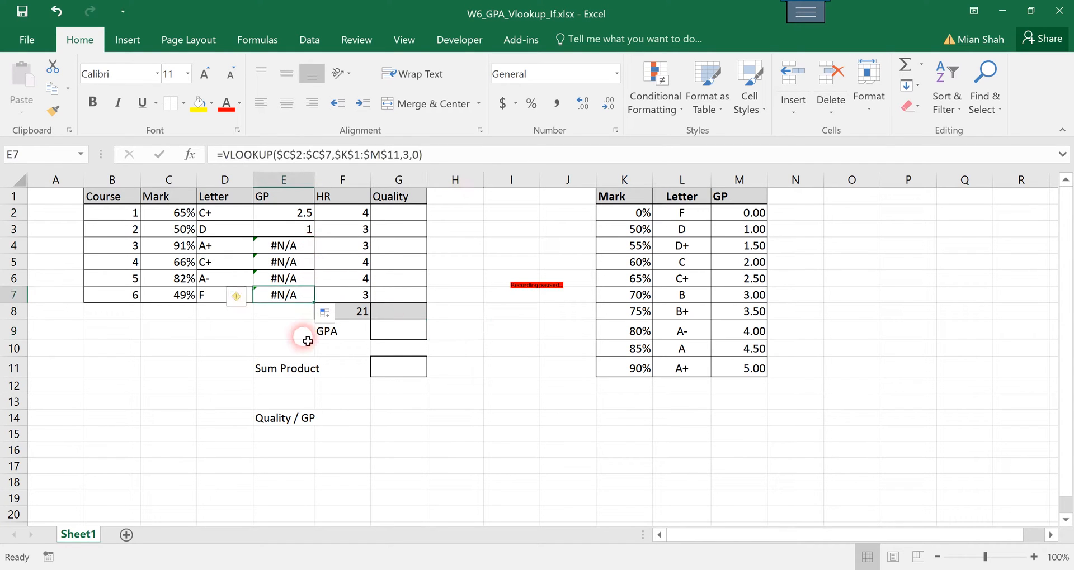
click(313, 235)
click(305, 215)
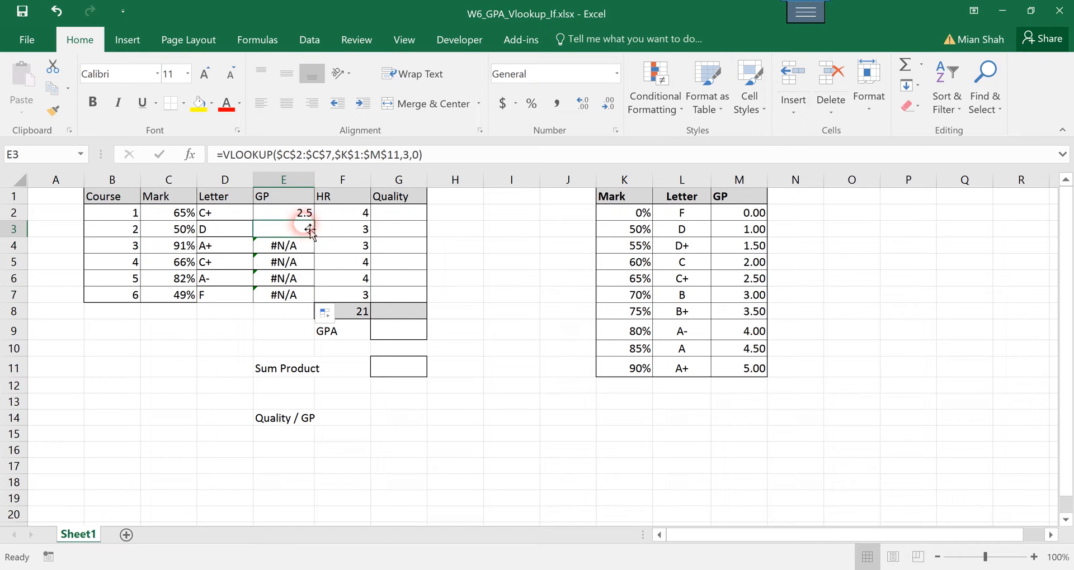
click(425, 155)
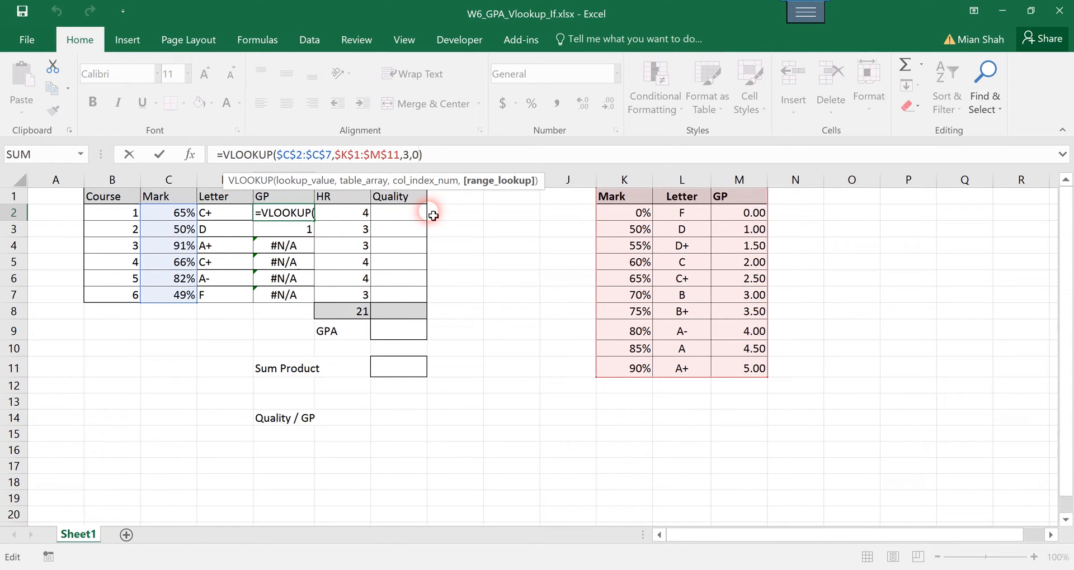
key(BackSpace)
text(1)
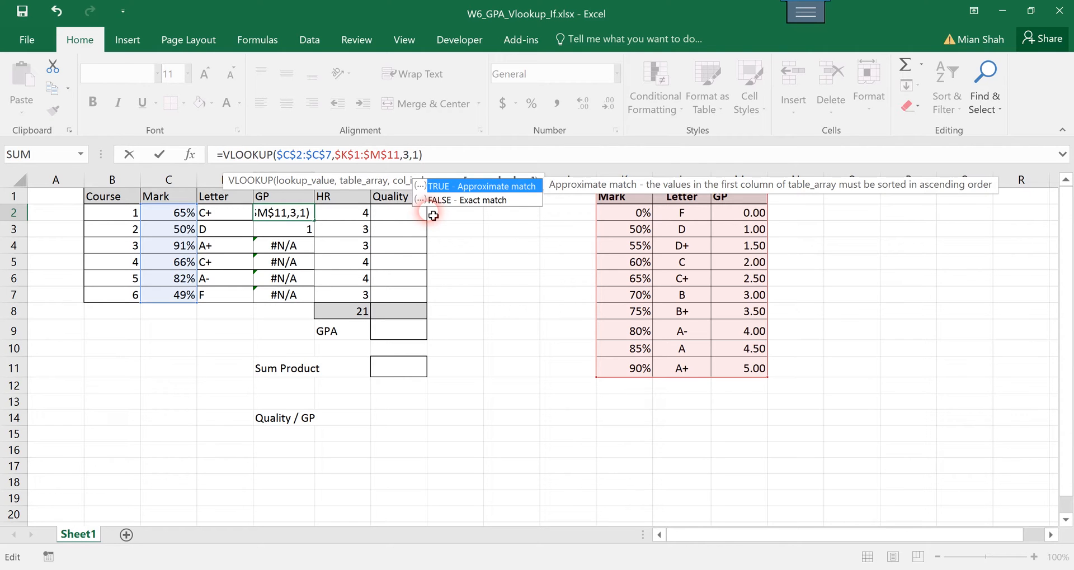
key(Return)
Fill E2's approximate-match formula down the GP column to E7.
click(302, 216)
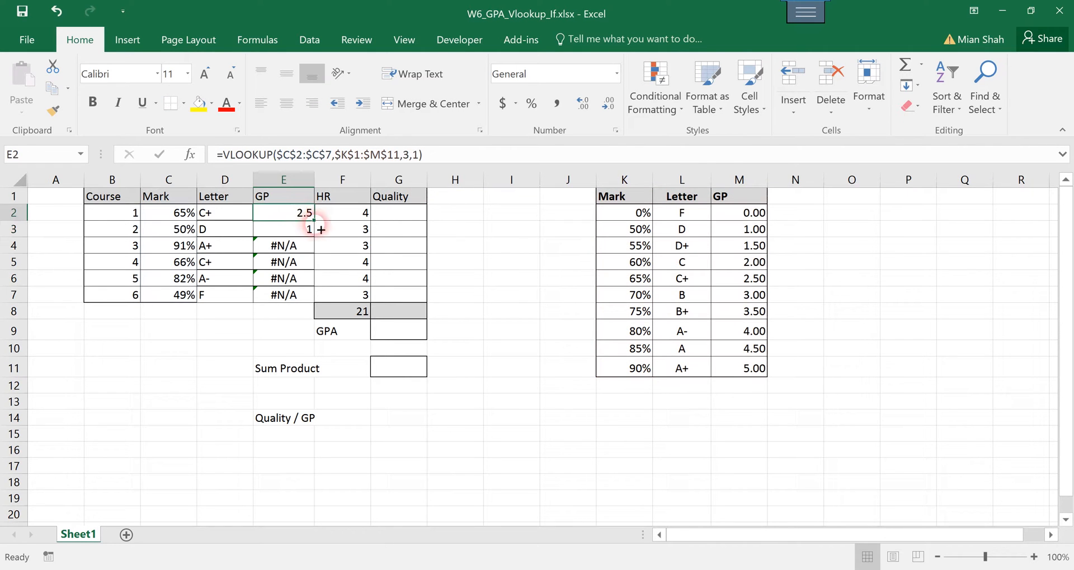
drag(314, 220, 317, 309)
click(397, 369)
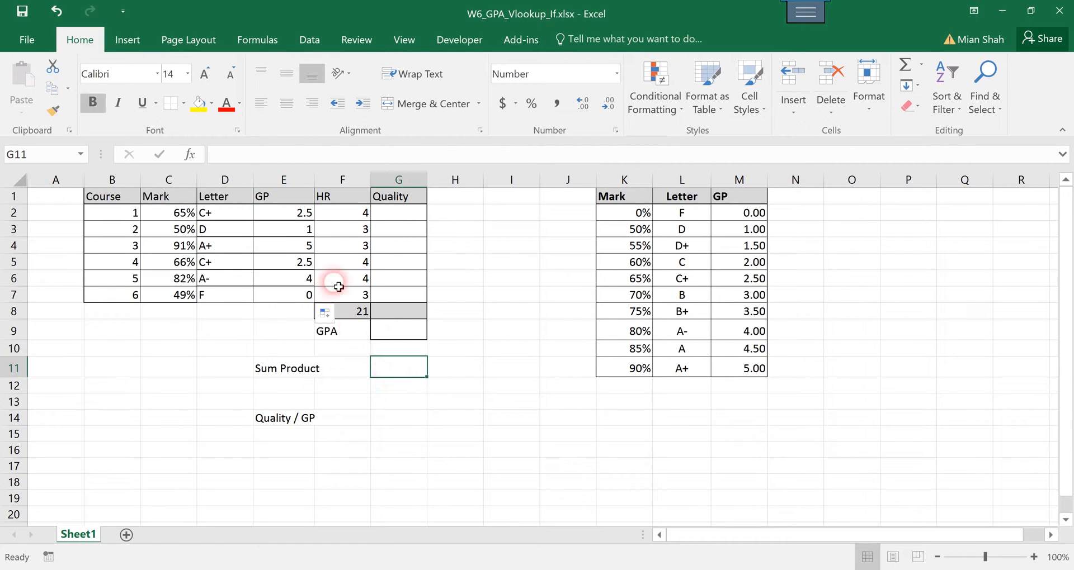
Review the arguments of the approximate-match VLOOKUP formula in E2.
click(302, 214)
click(305, 233)
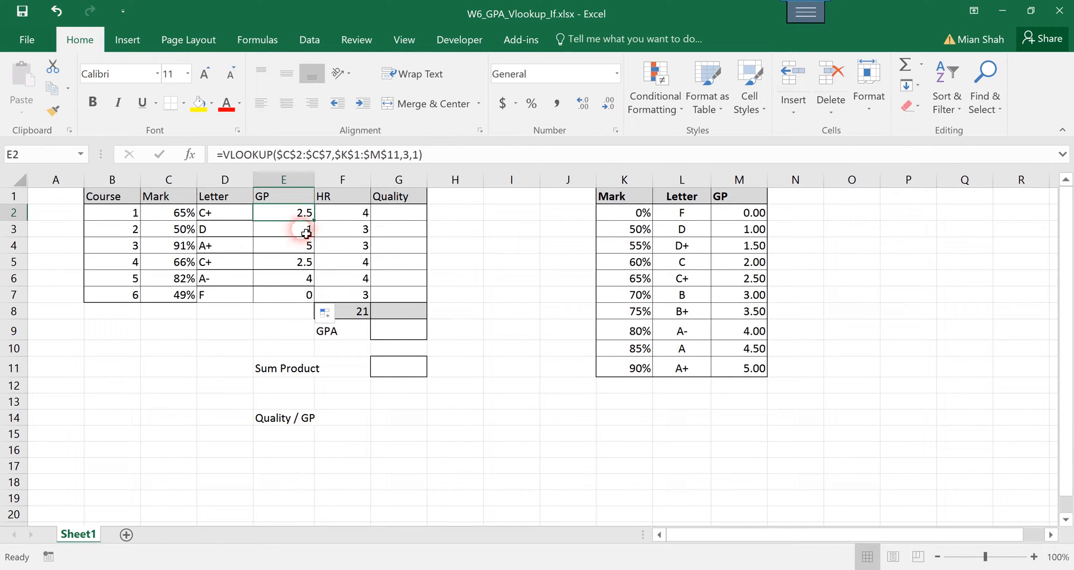
click(428, 164)
click(309, 219)
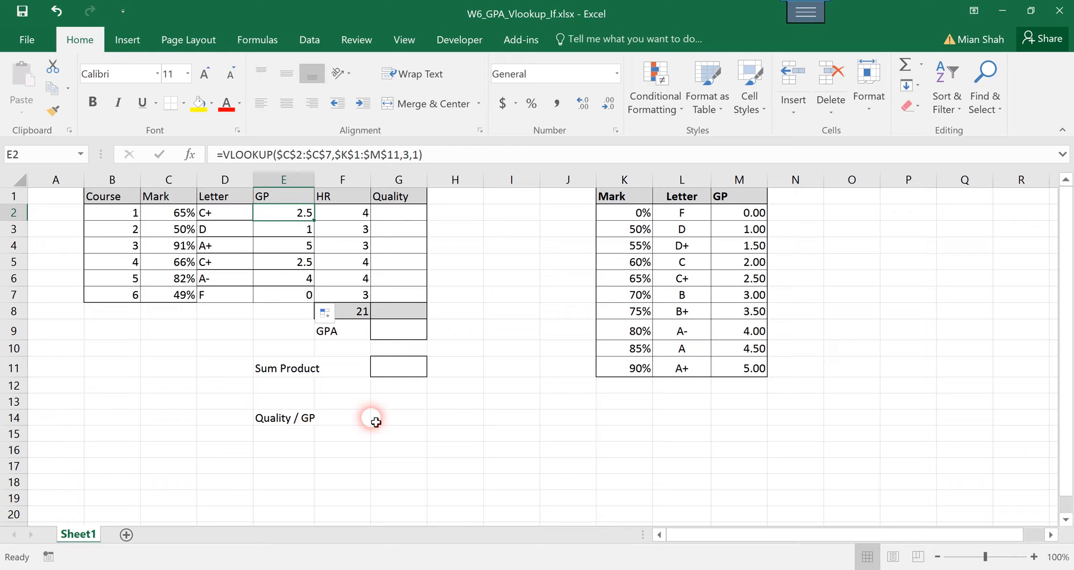
click(403, 155)
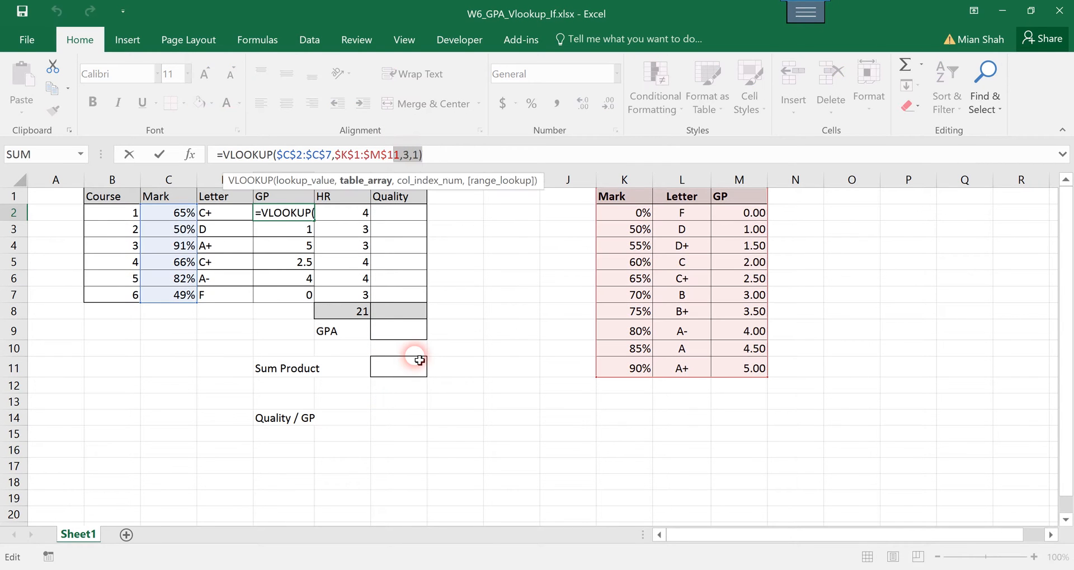
key(ctrl+Return)
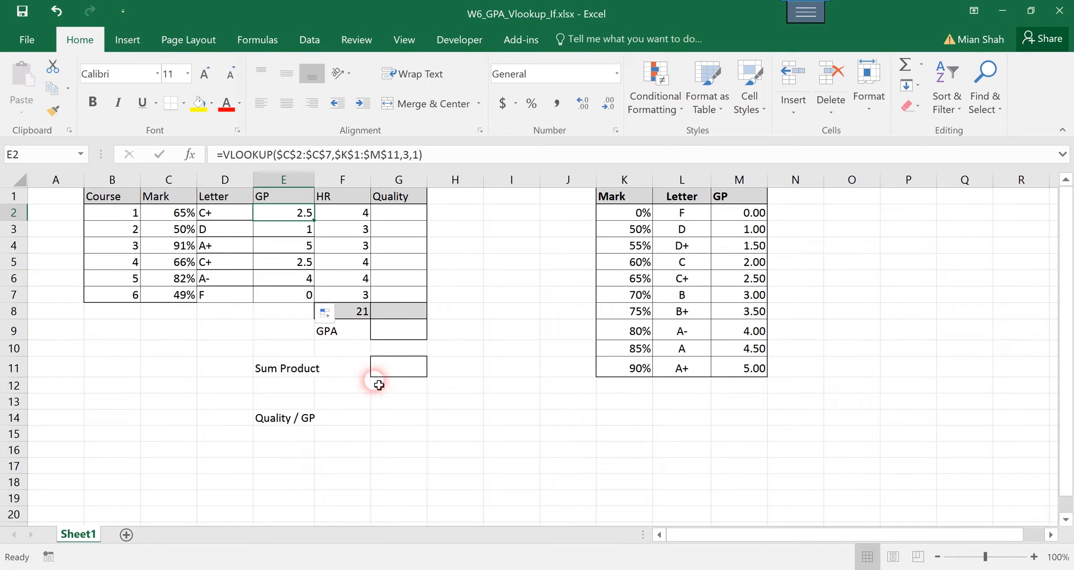
Enter =F2*E2 in G2 to calculate the first course's quality points from its hours and grade point.
click(408, 219)
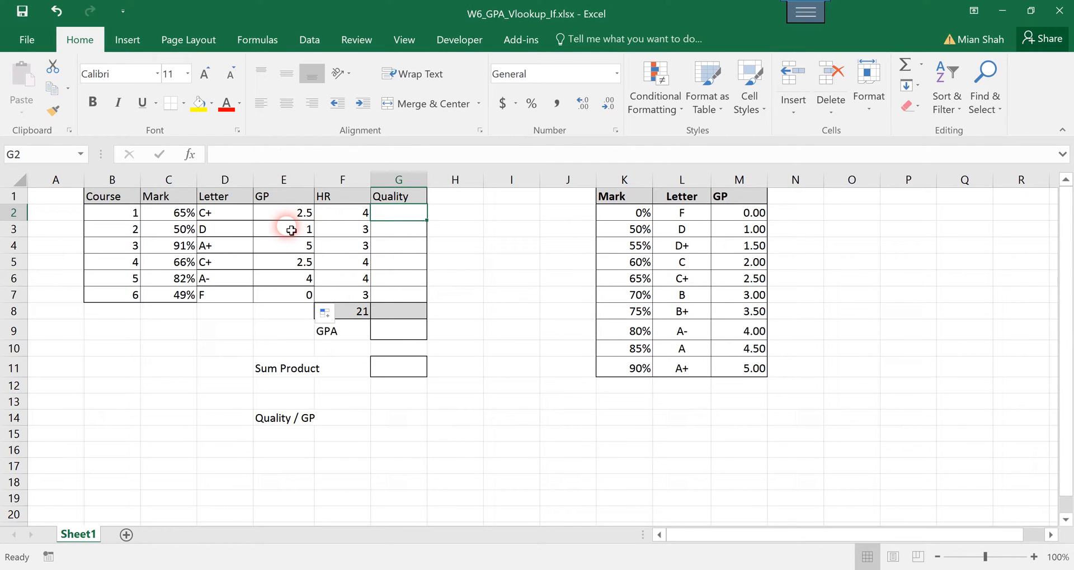
click(343, 201)
click(297, 202)
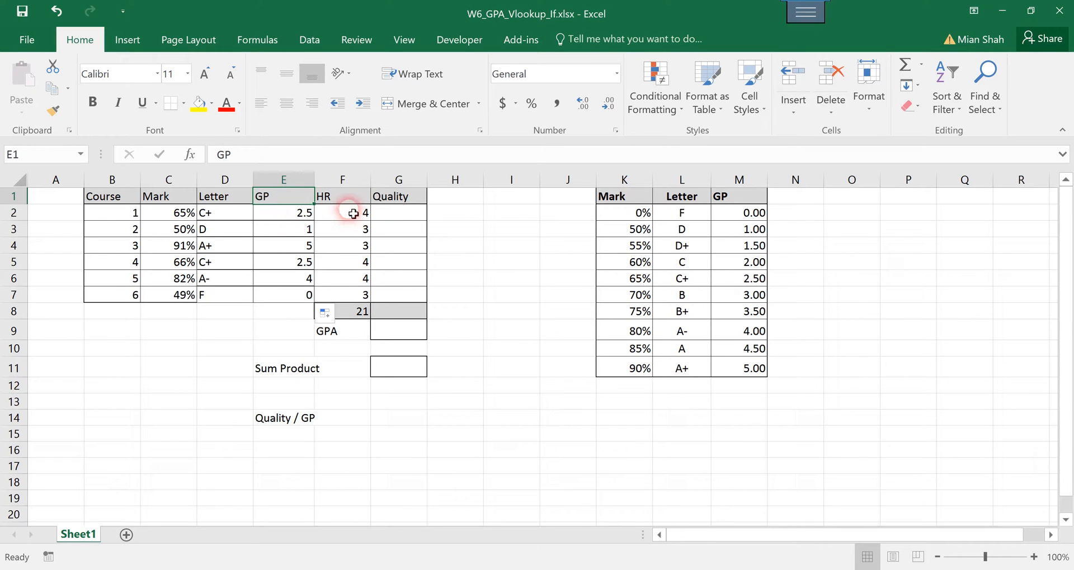
click(392, 215)
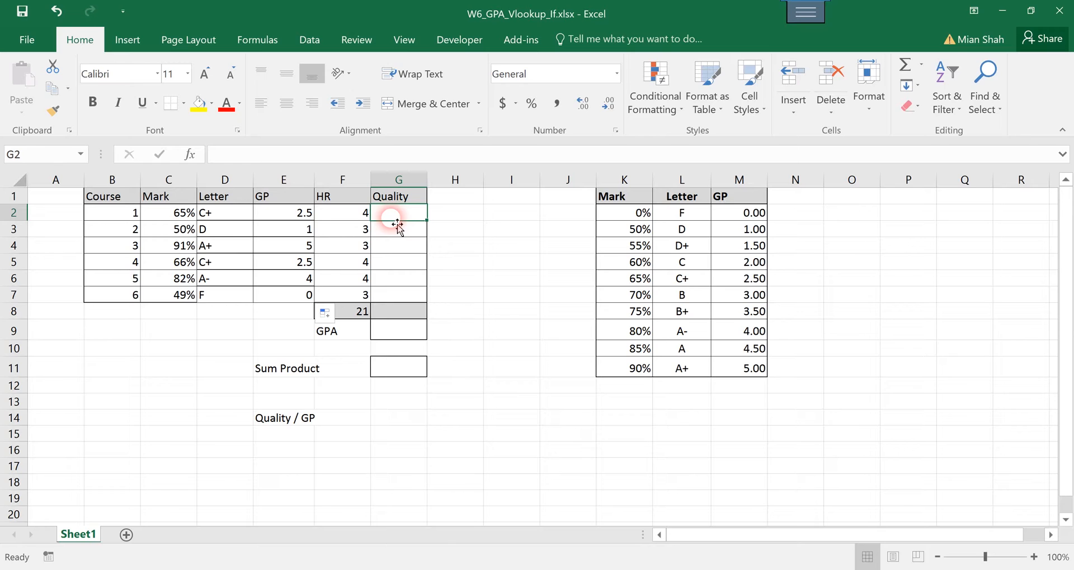
text(=)
key(Left)
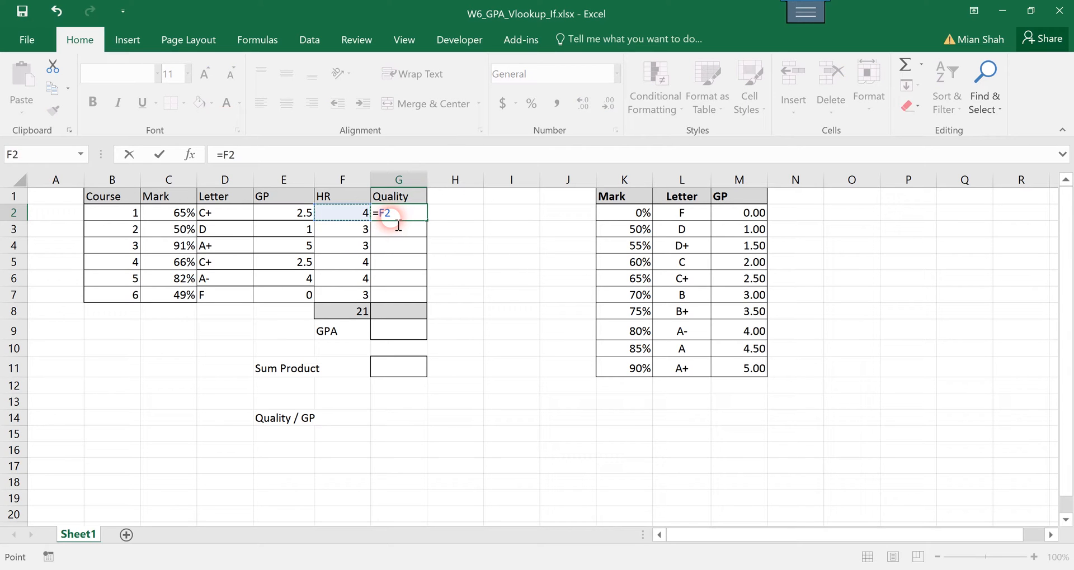
text(*)
key(Left)
key(Left)
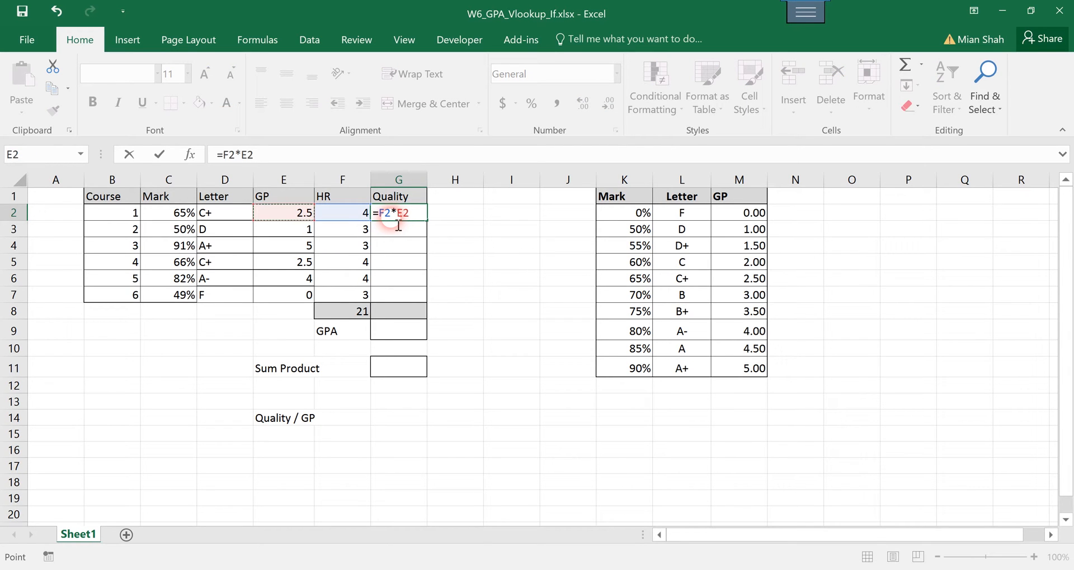
key(Return)
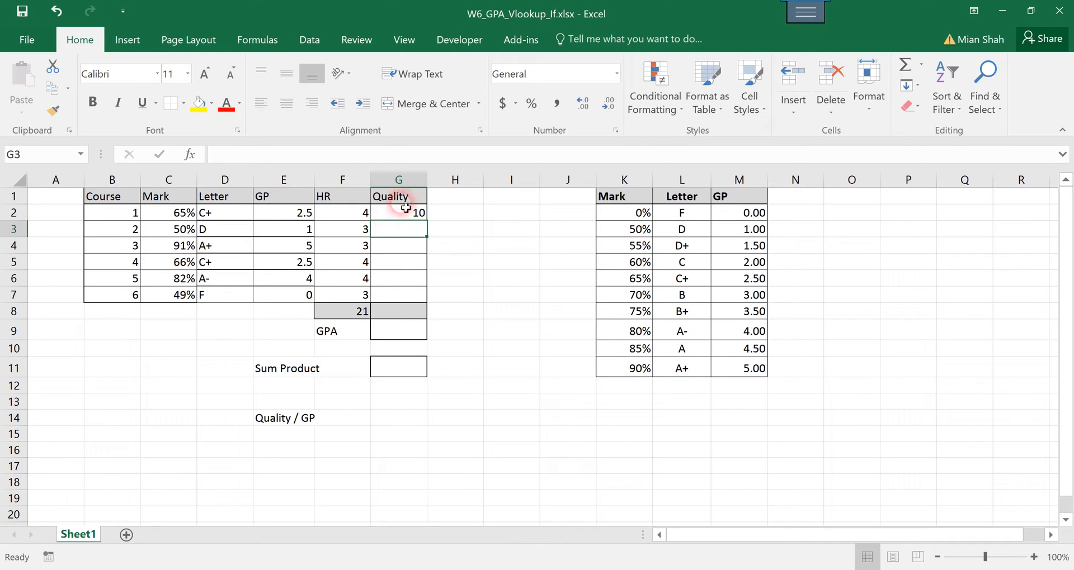
Fill G2's multiplication formula down the Quality column to G7.
double_click(411, 212)
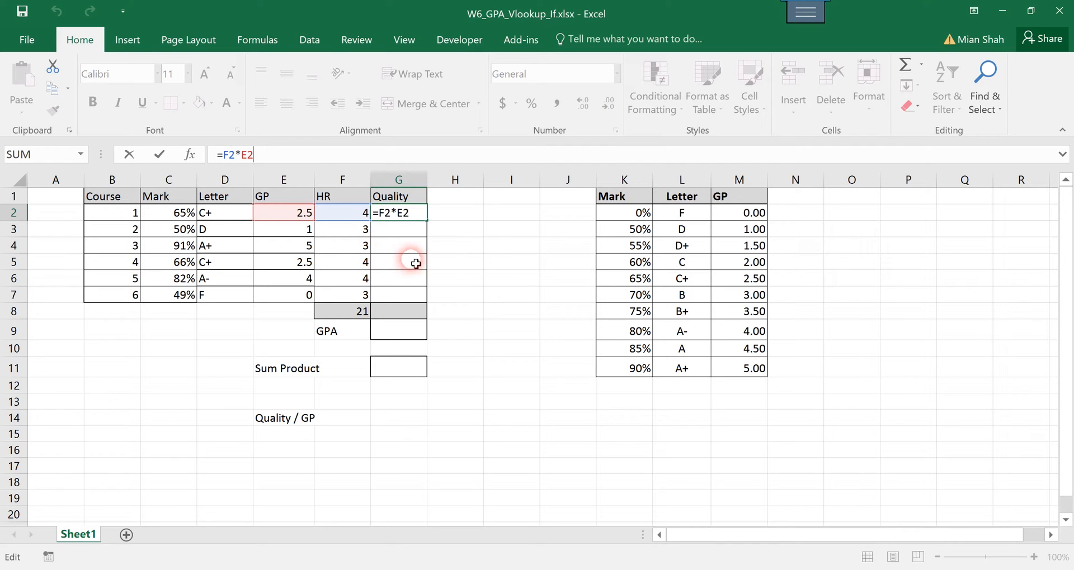
key(ctrl+Return)
drag(431, 230, 424, 300)
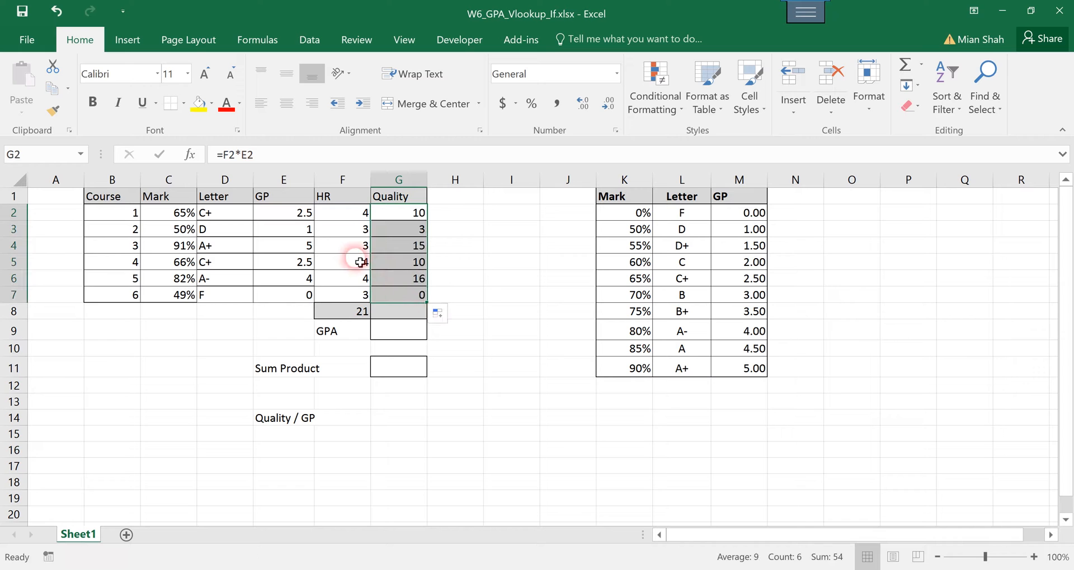
Check the hour and grade point references in the filled Quality formulas, including G4.
click(401, 279)
key(F2)
click(390, 269)
click(248, 154)
key(shift+Return)
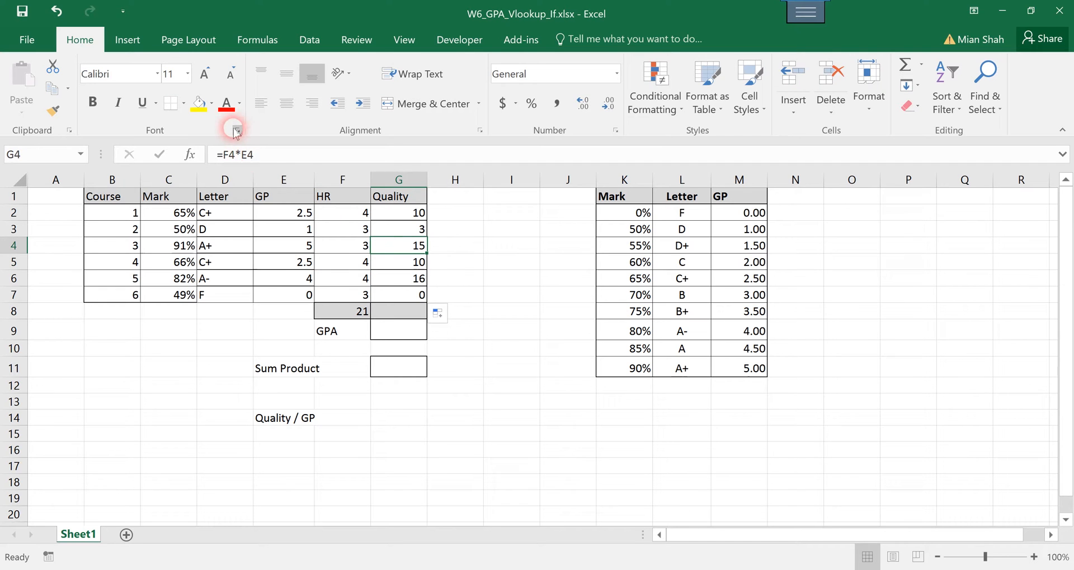
click(241, 154)
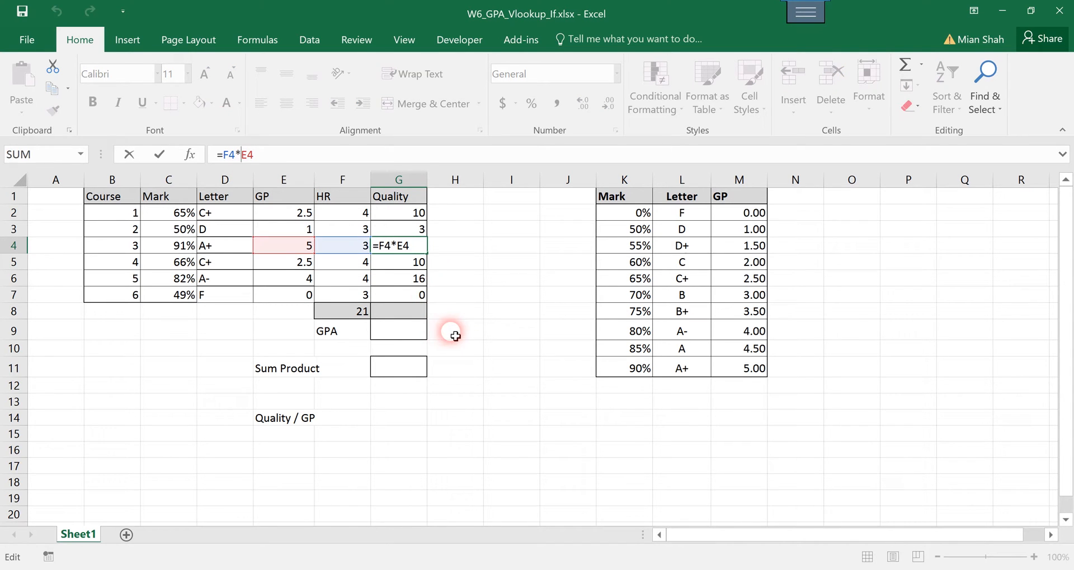
key(ctrl+Return)
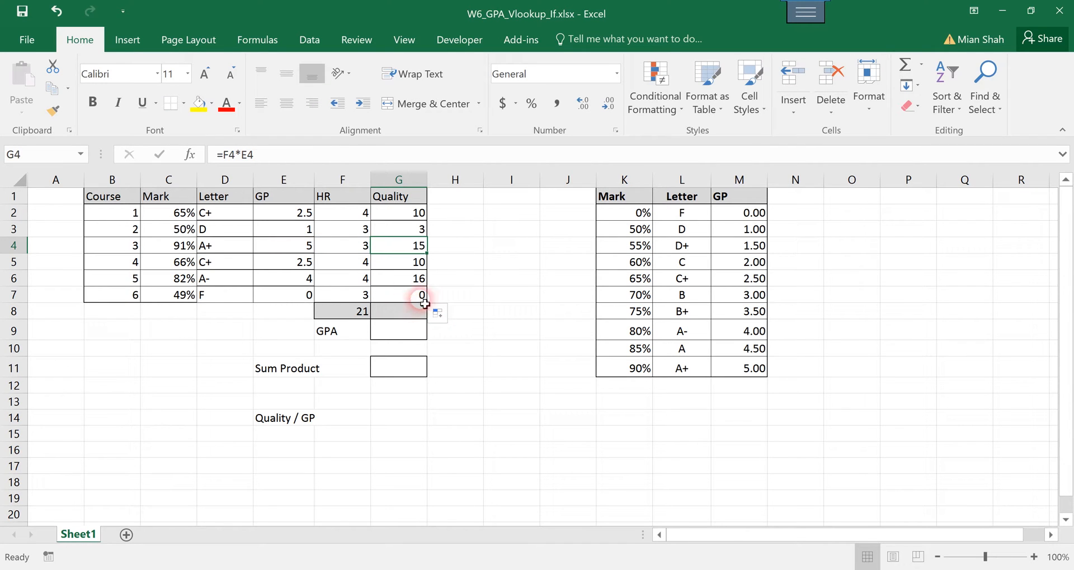
click(450, 408)
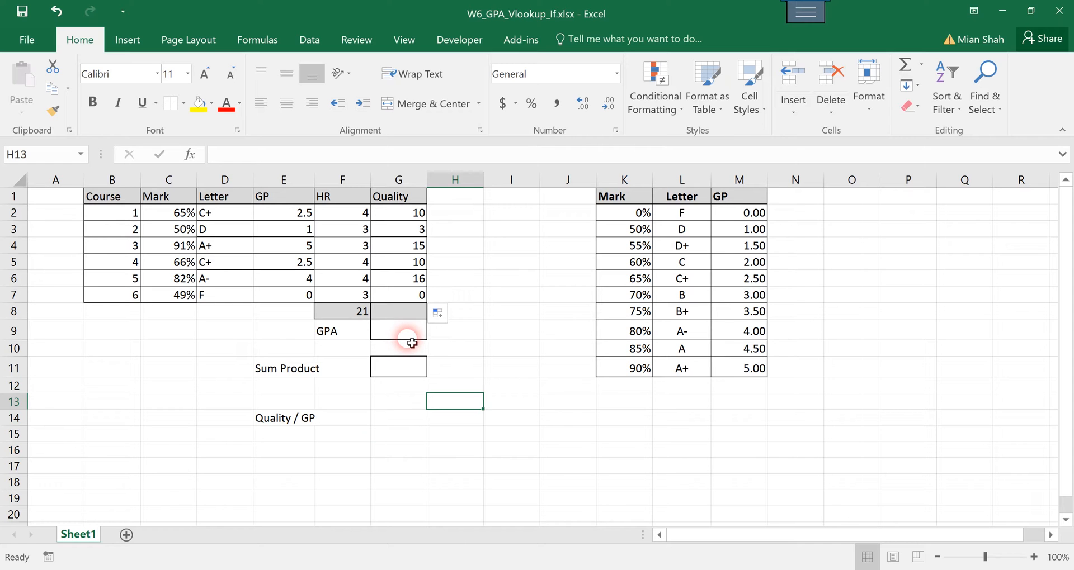
Total the Quality column in G8 with =SUM(G2:G7).
click(409, 313)
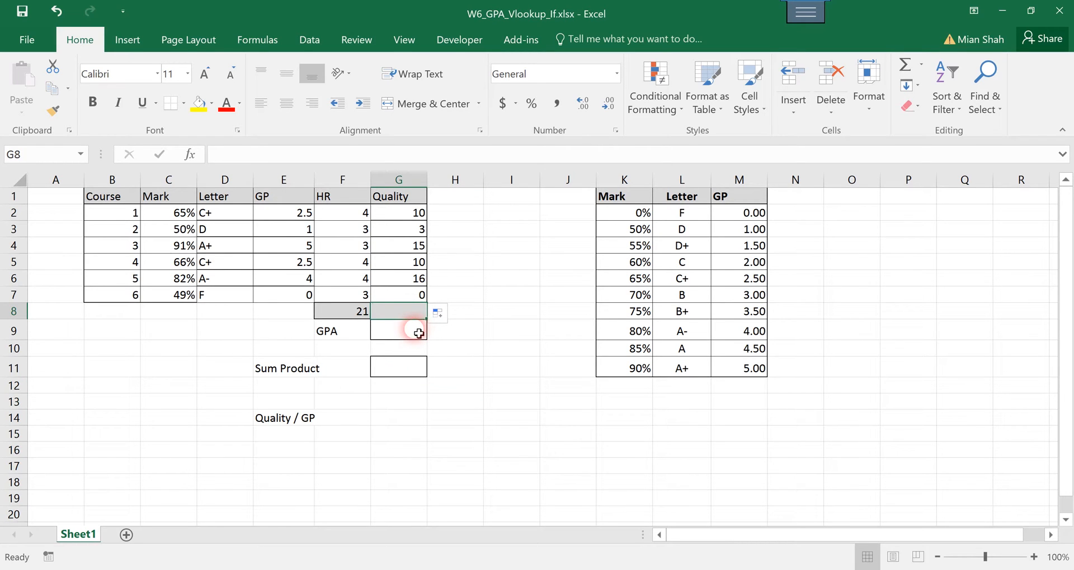
text(=sum)
double_click(404, 327)
drag(417, 213, 420, 295)
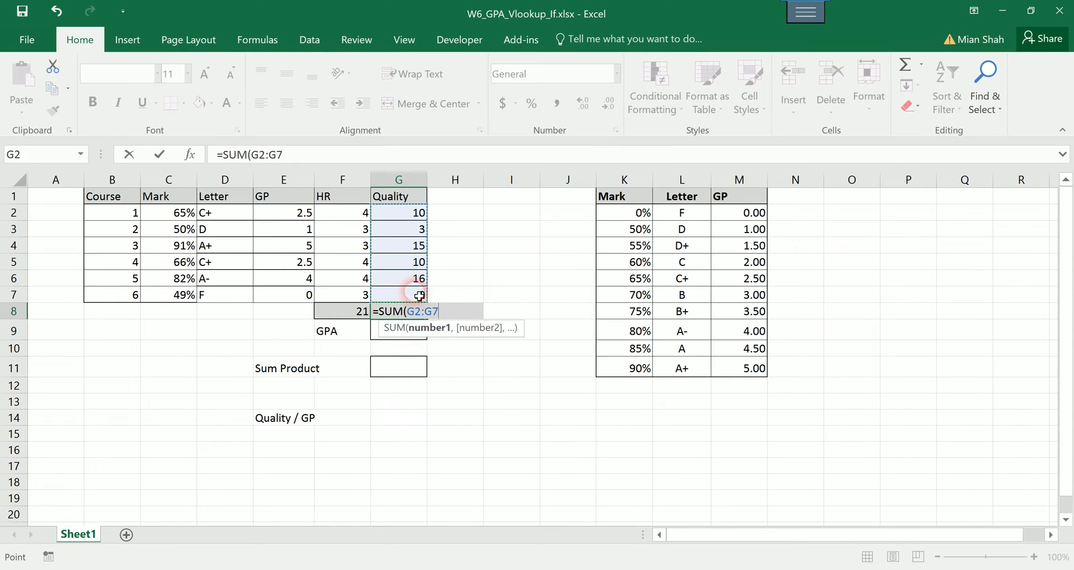
text())
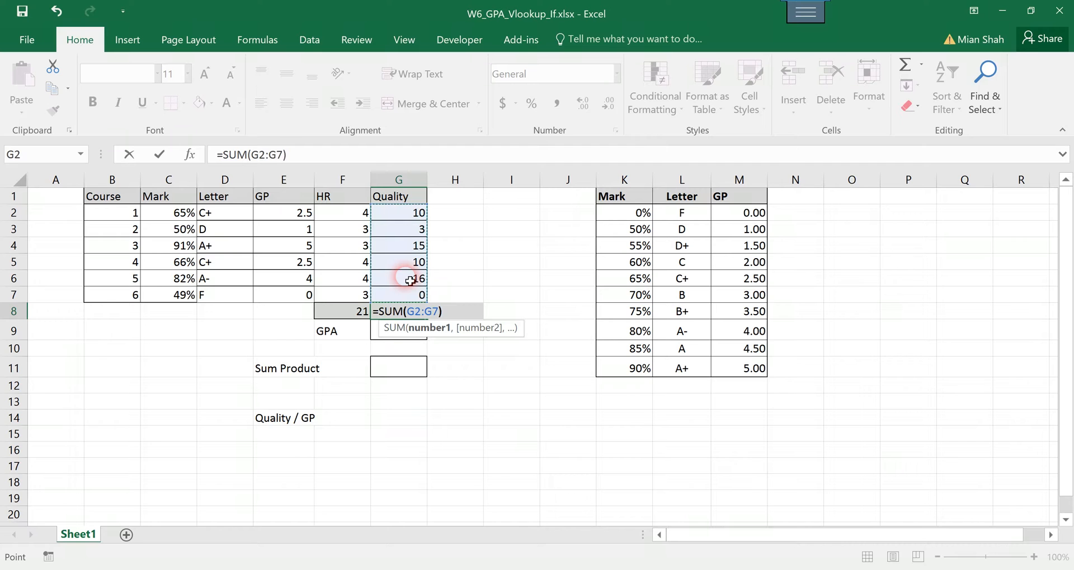
key(Return)
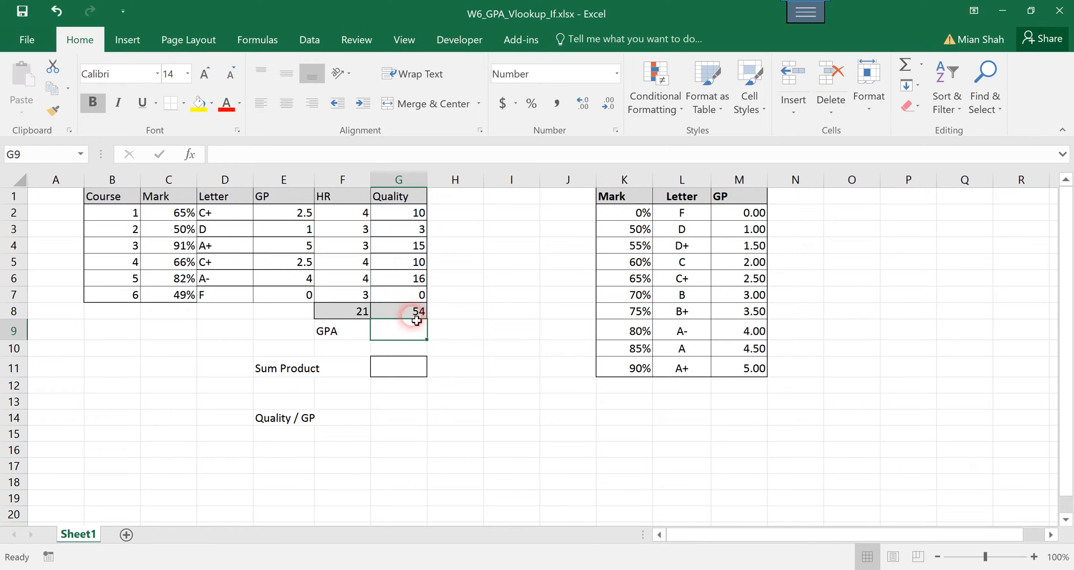
Copy the SUM formula from G8 into E8 to total the GP column.
click(414, 313)
click(354, 384)
click(397, 314)
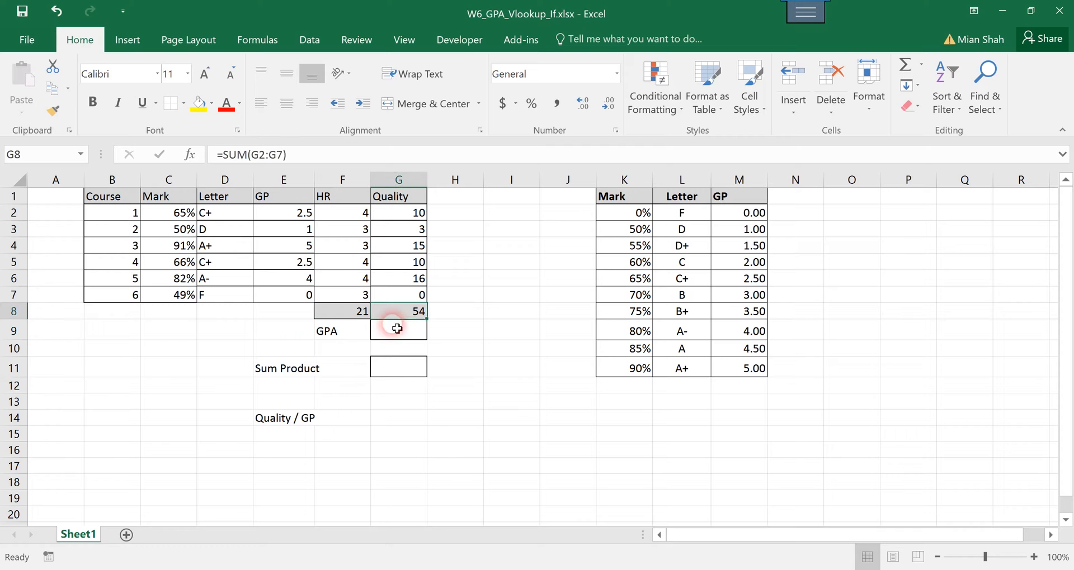
key(ctrl+c)
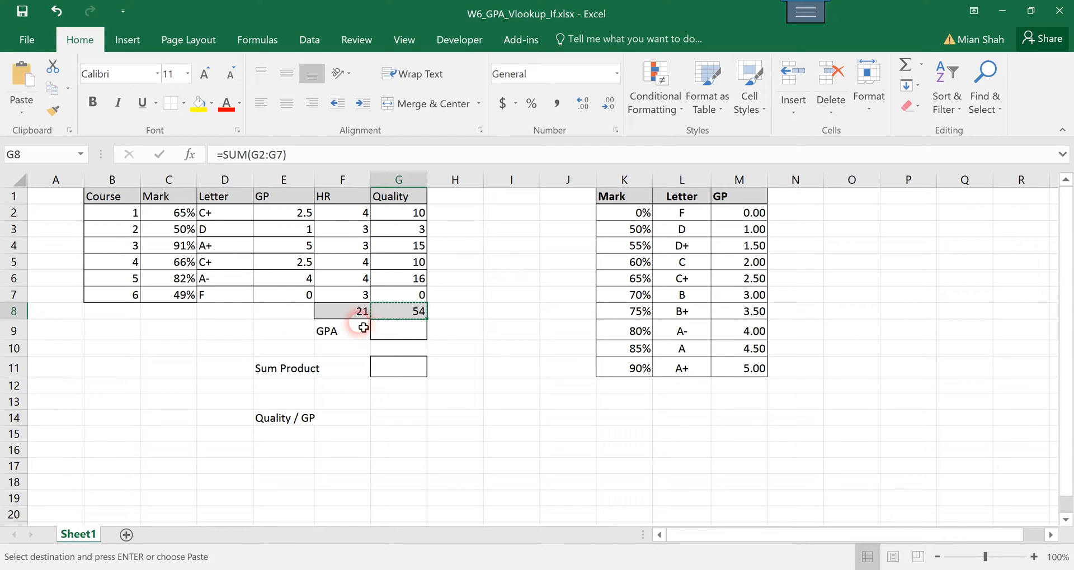
key(Left)
key(Left)
key(ctrl+v)
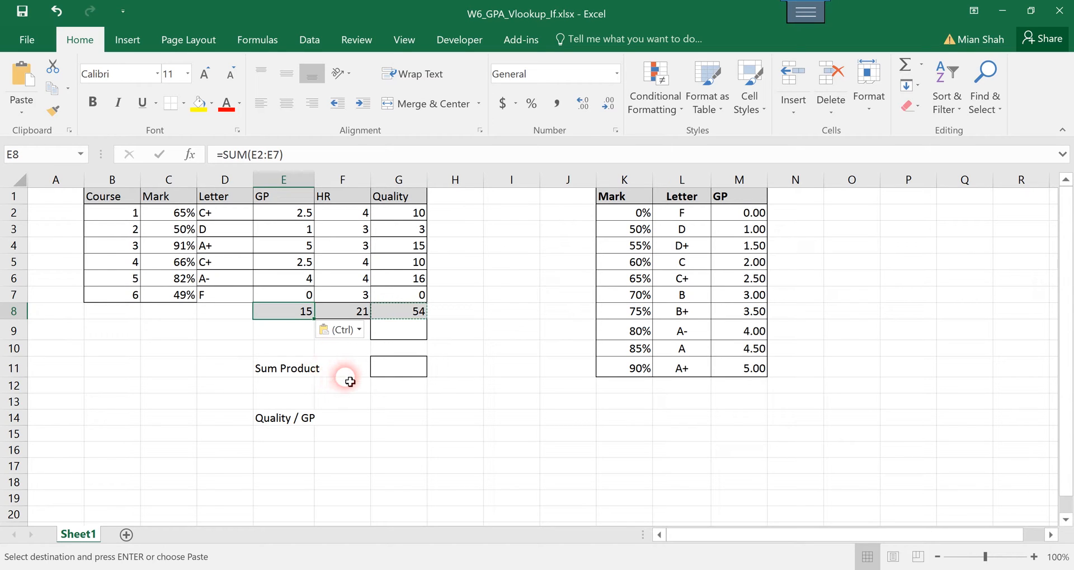
key(Escape)
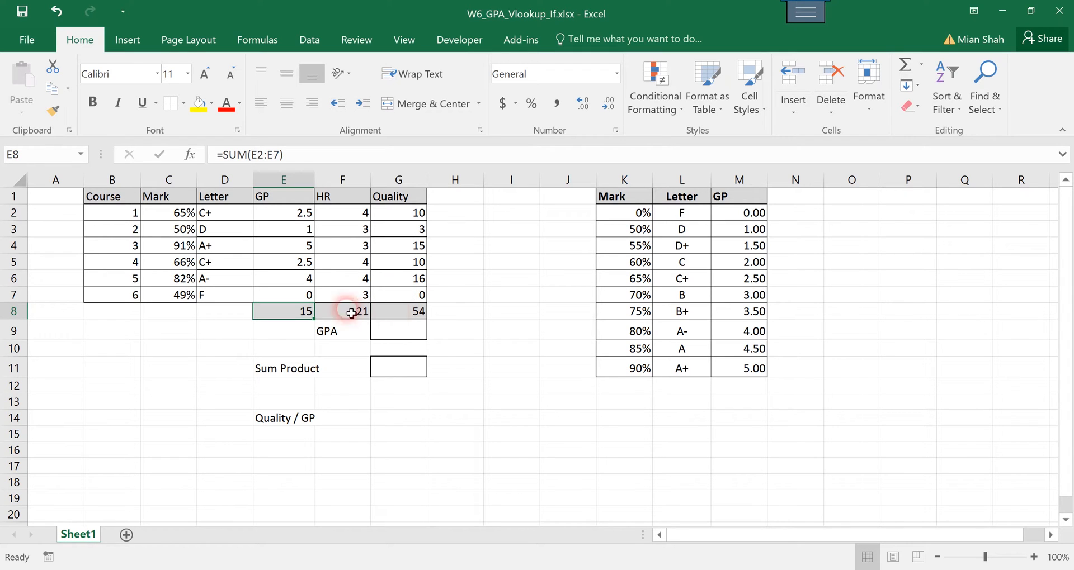
Check the ranges used by the SUM formulas in E8 and G8, and select the GPA cell G9.
double_click(301, 309)
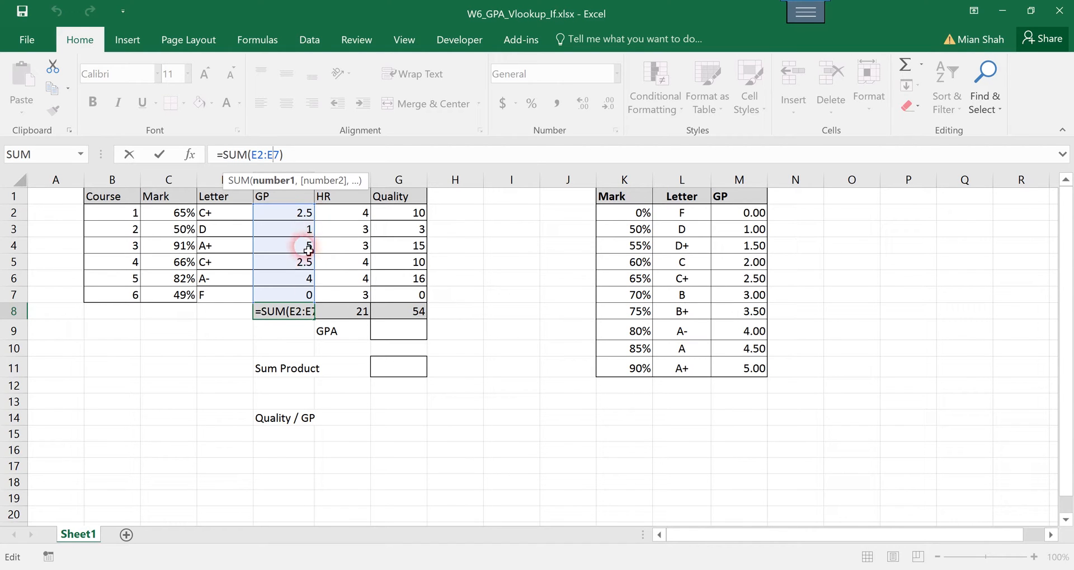
click(409, 293)
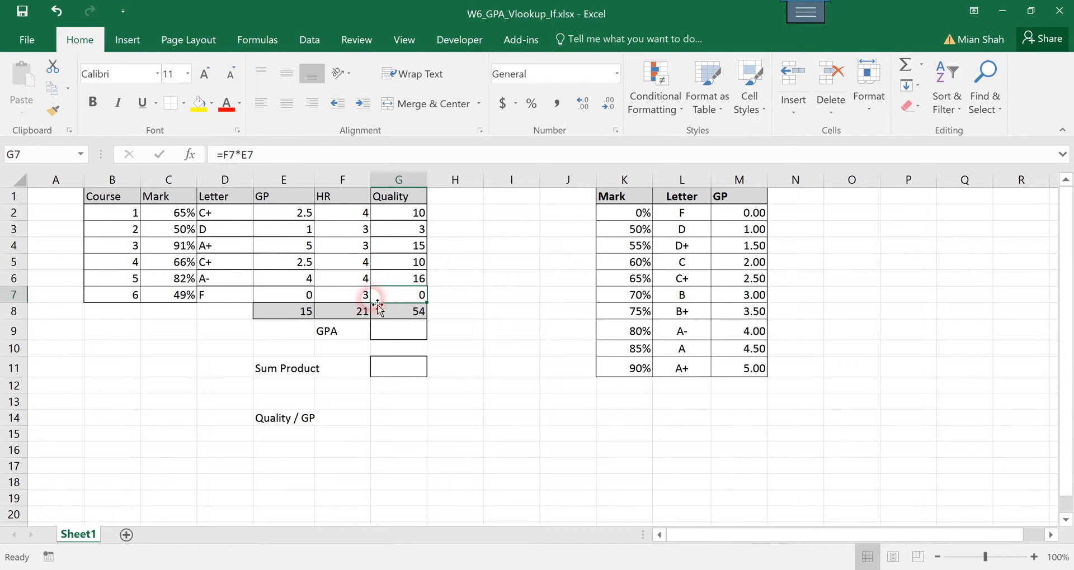
click(398, 311)
click(280, 156)
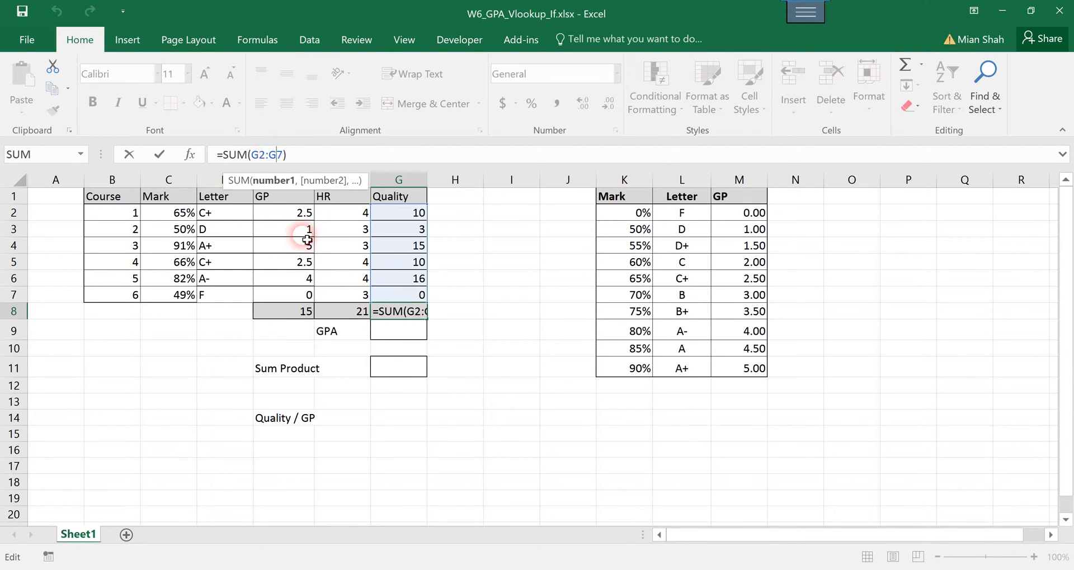
click(424, 424)
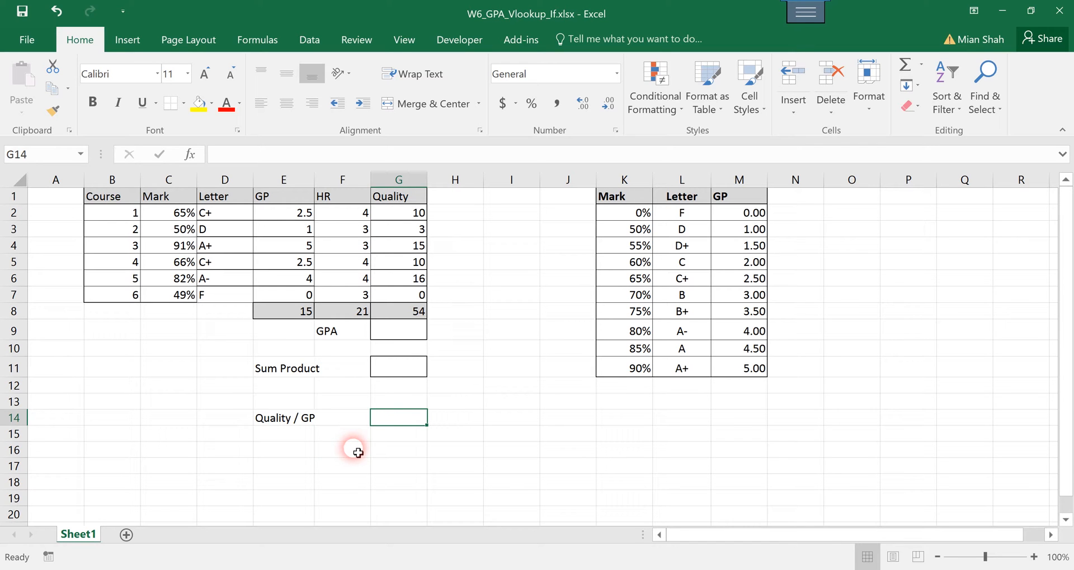
click(409, 336)
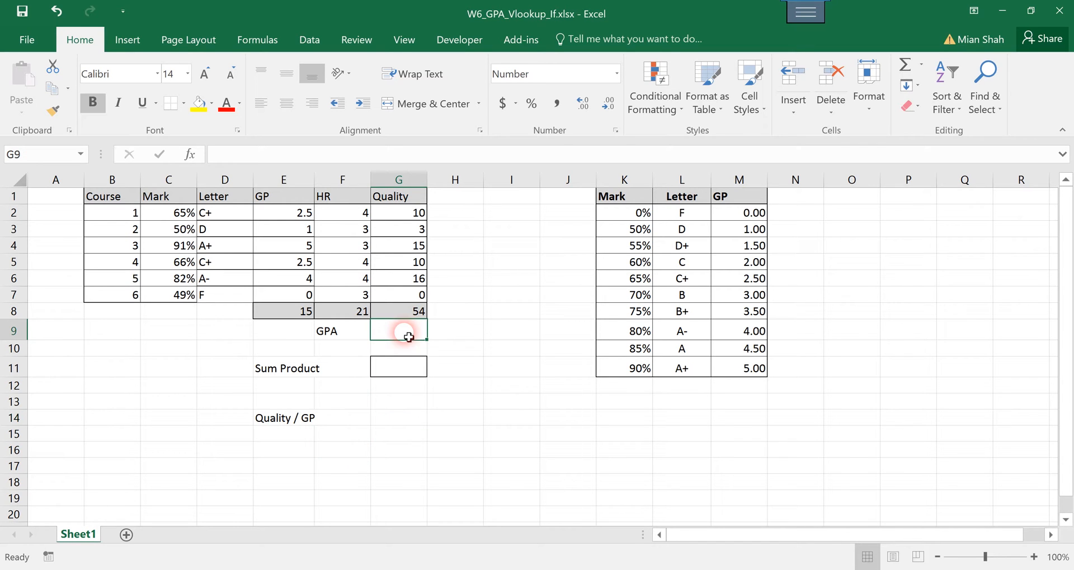
Calculate the GPA in G9 with =G8/E8, dividing total quality points by total GP.
text(=)
click(415, 306)
text(/)
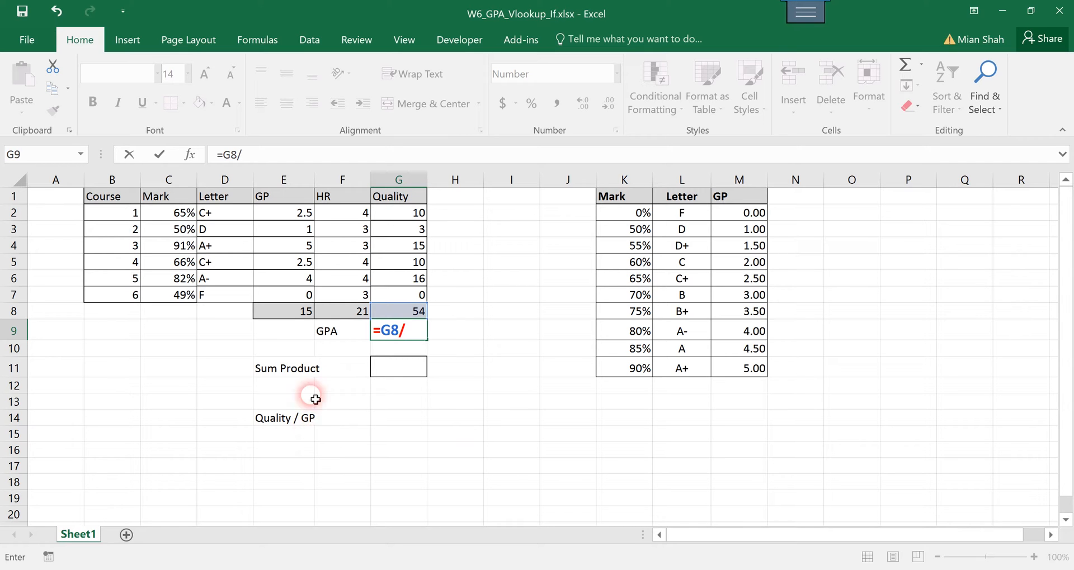
click(305, 312)
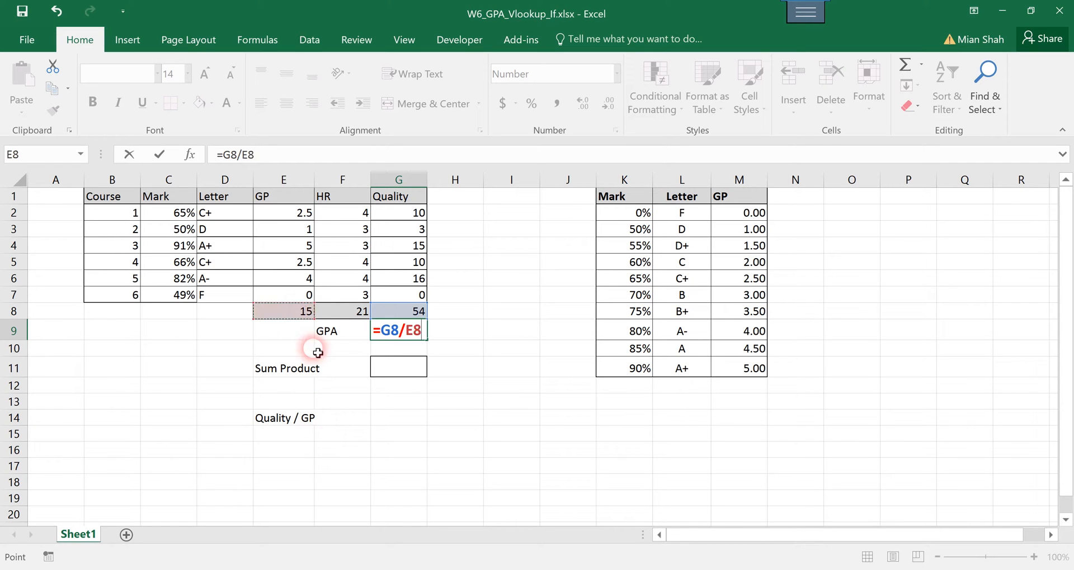
key(Return)
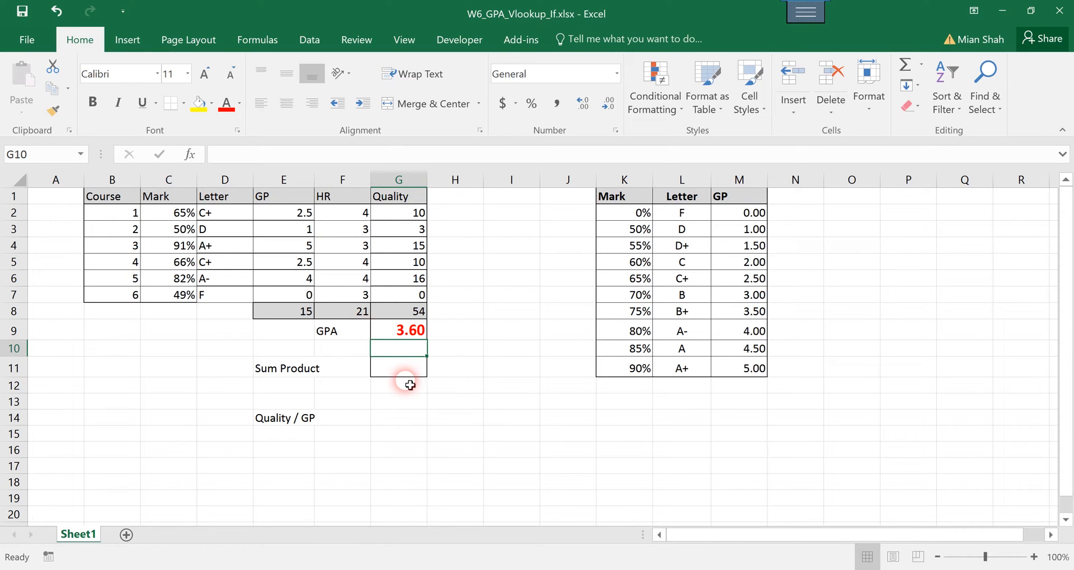
In G11 beside the Sum Product label, build SUMPRODUCT(E2:E7,F2:F7) from the GP and HR columns.
key(Down)
key(Left)
key(Left)
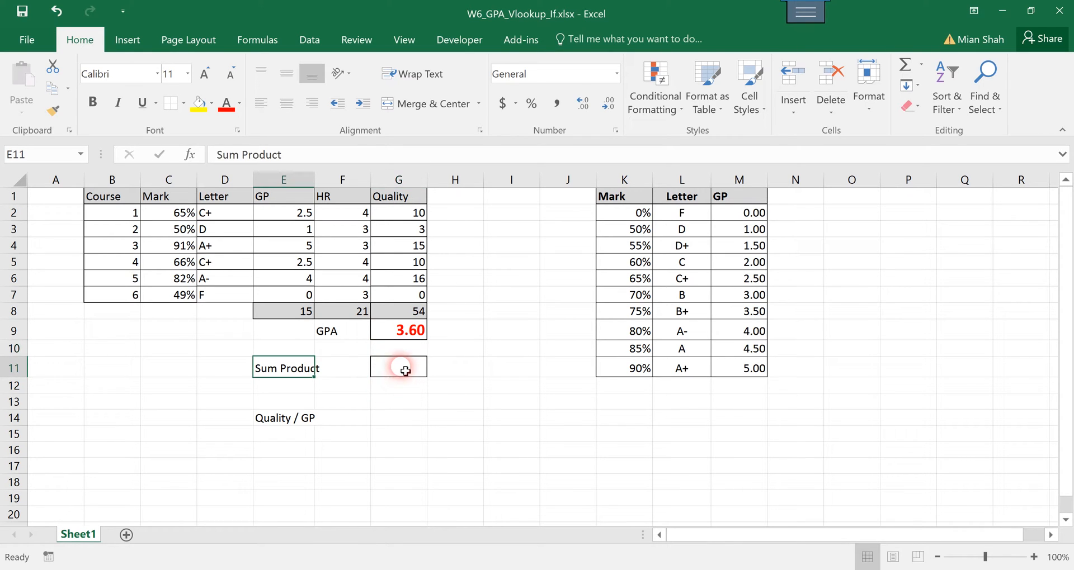
click(402, 372)
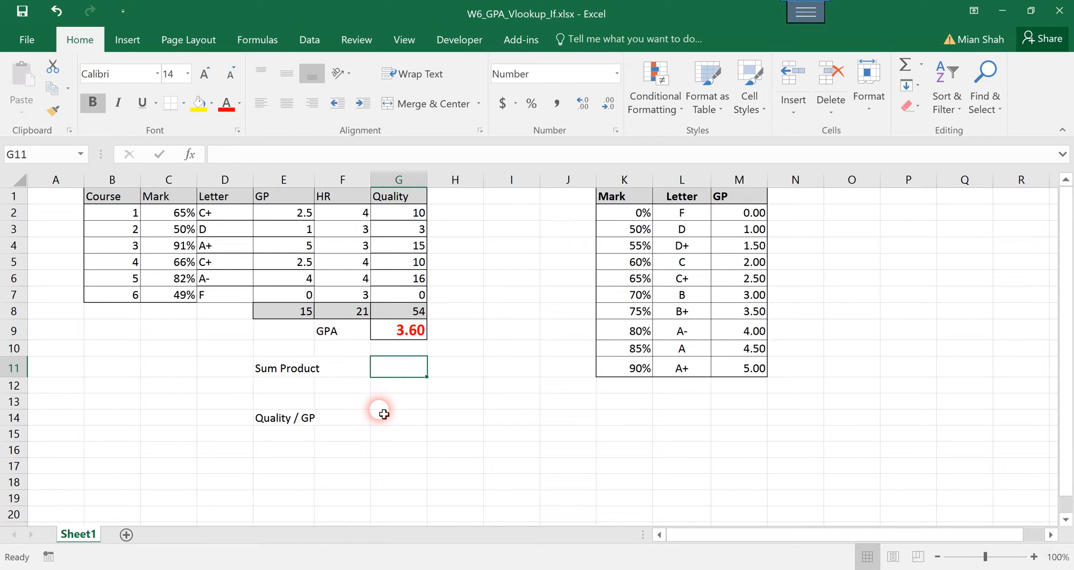
text(=)
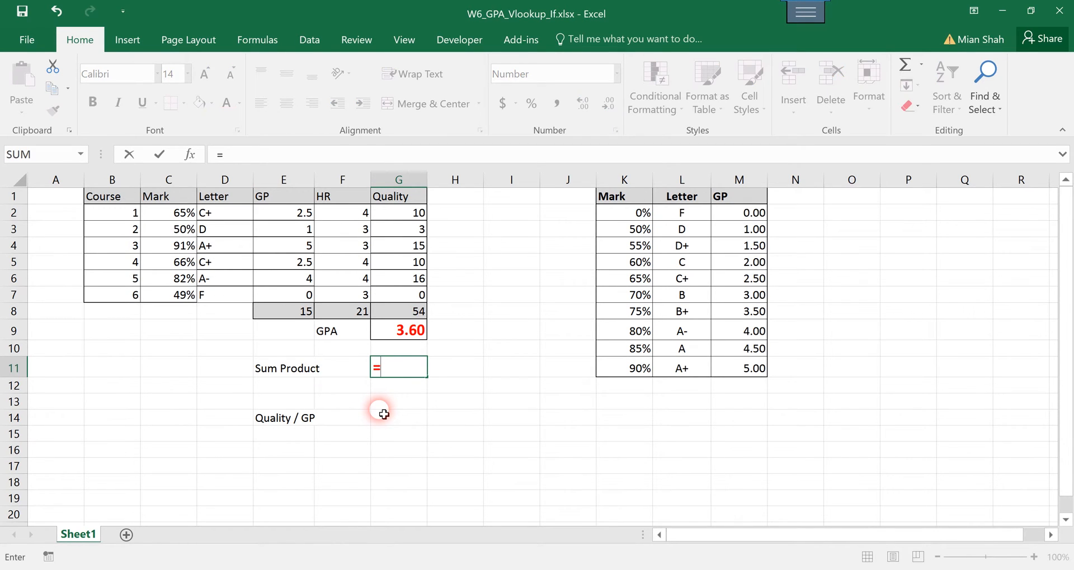
text(sum)
key(Down)
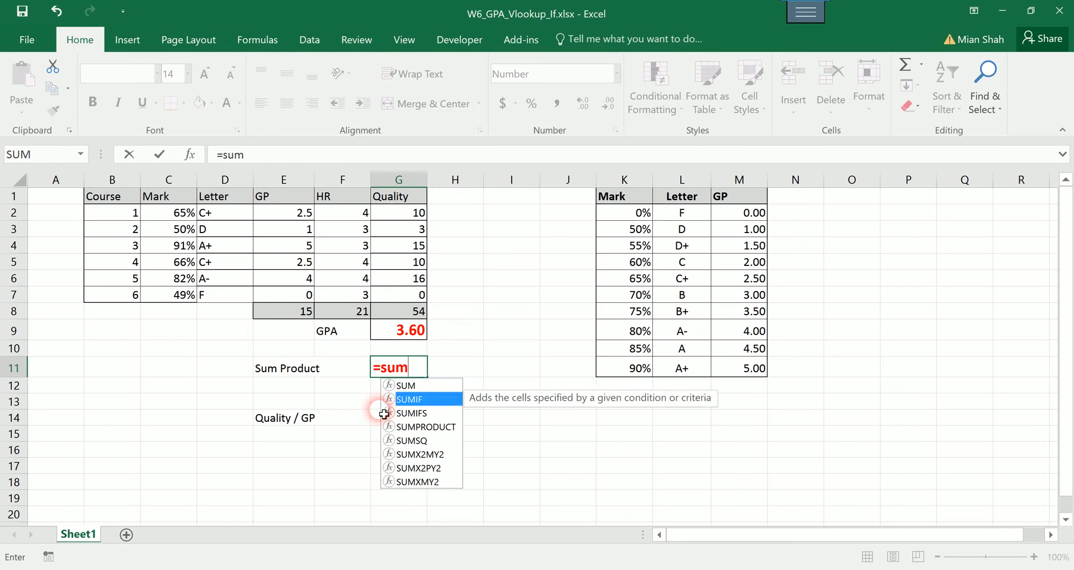
key(Down)
key(Down)
key(Tab)
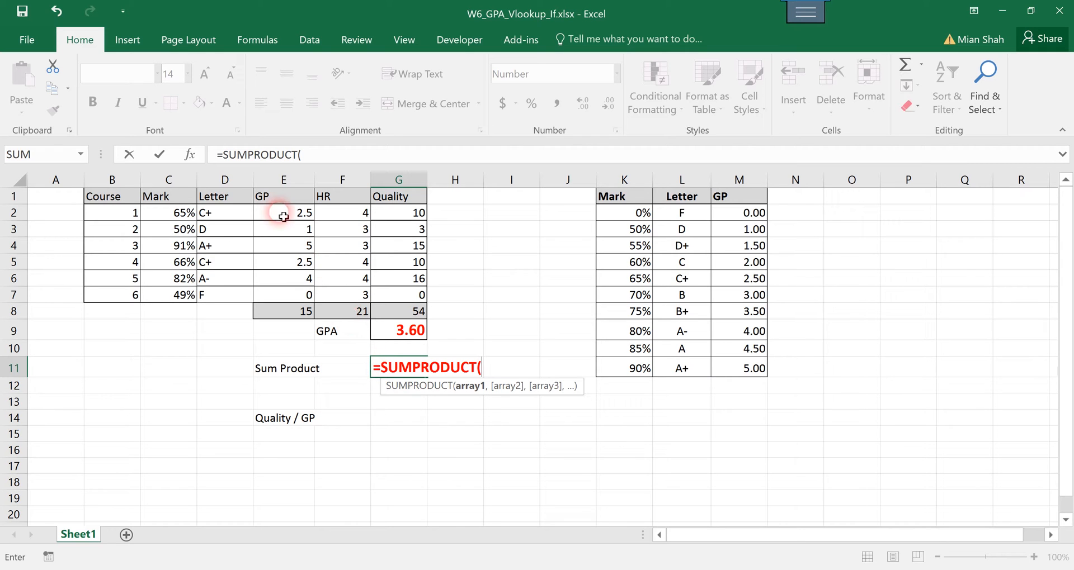
drag(284, 217, 313, 301)
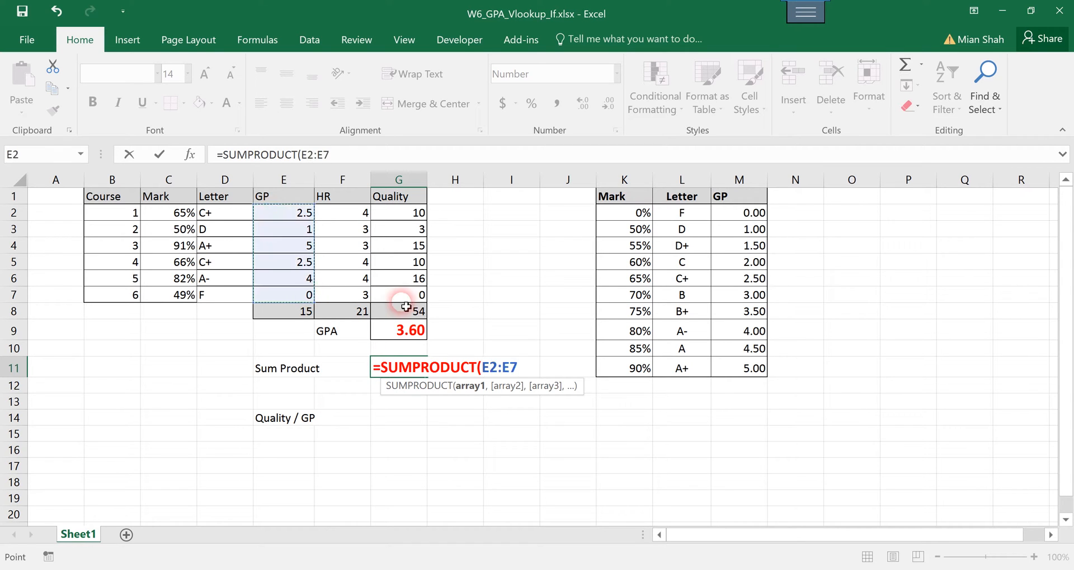
text(,)
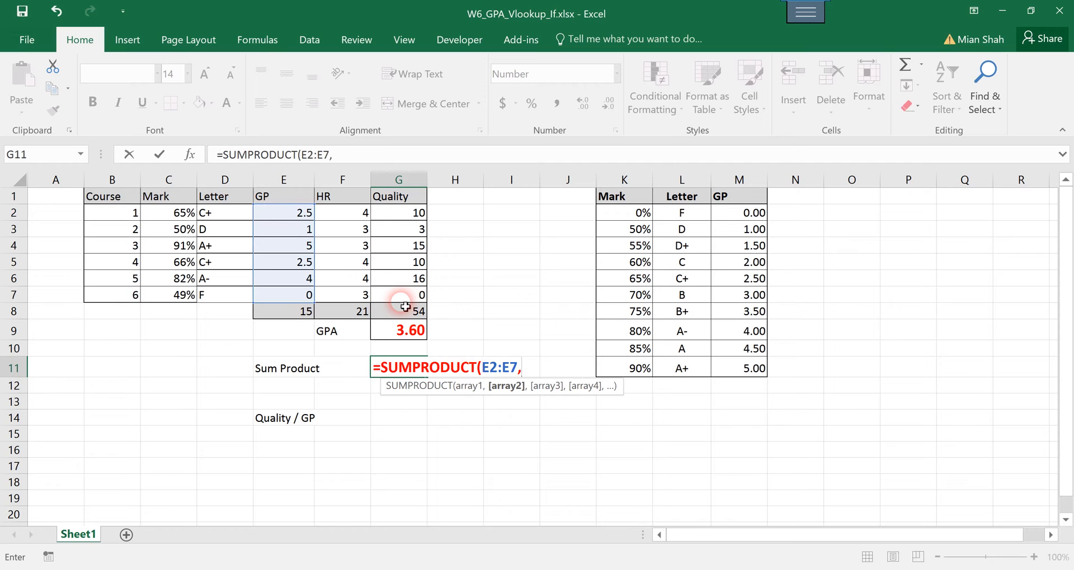
drag(349, 213, 356, 298)
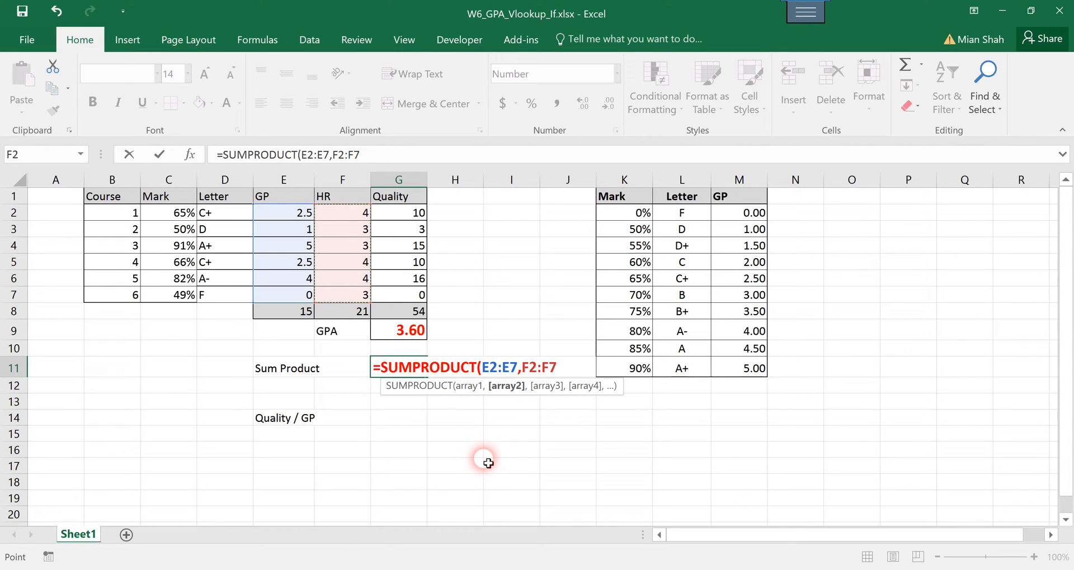
text())
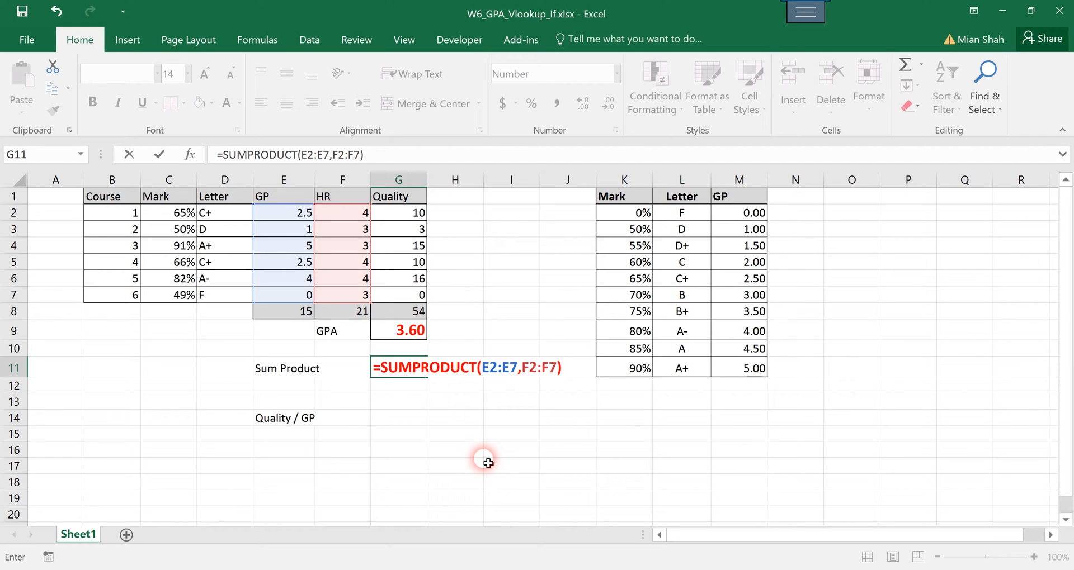
Divide the SUMPRODUCT in G11 by the GP total in E8 and enter the formula.
text(/)
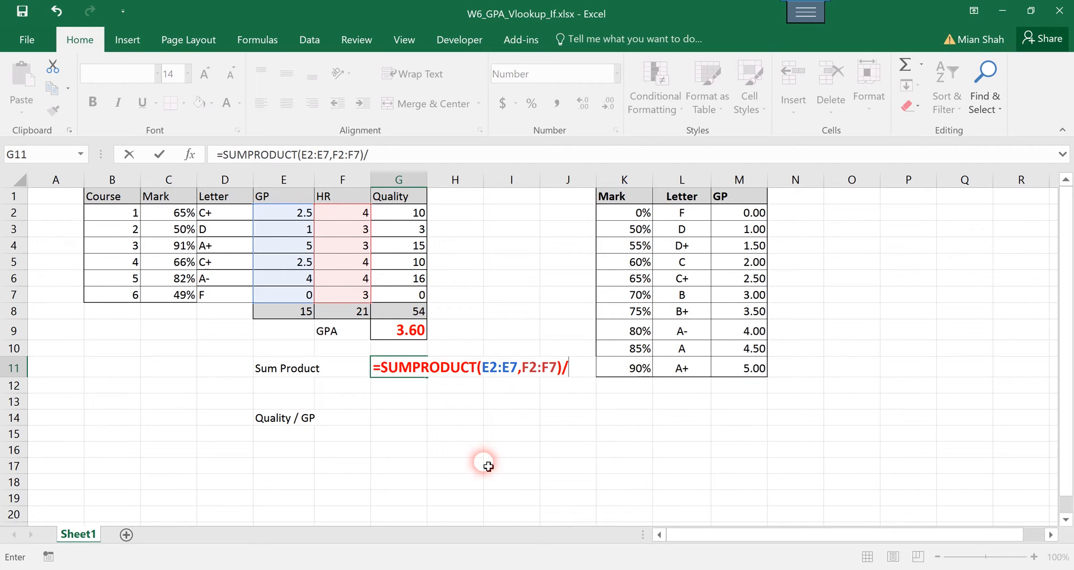
click(399, 332)
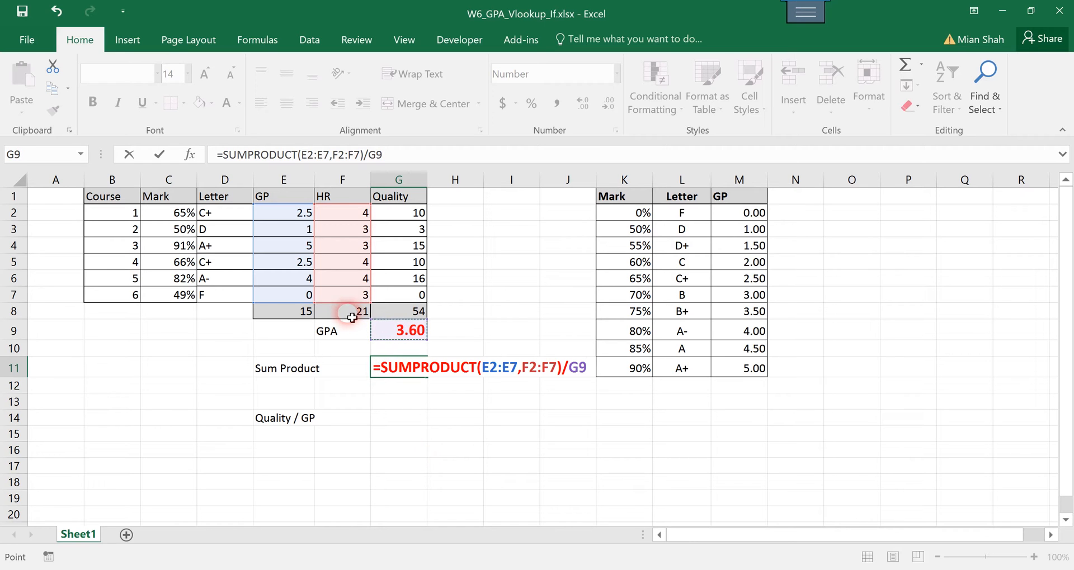
click(300, 312)
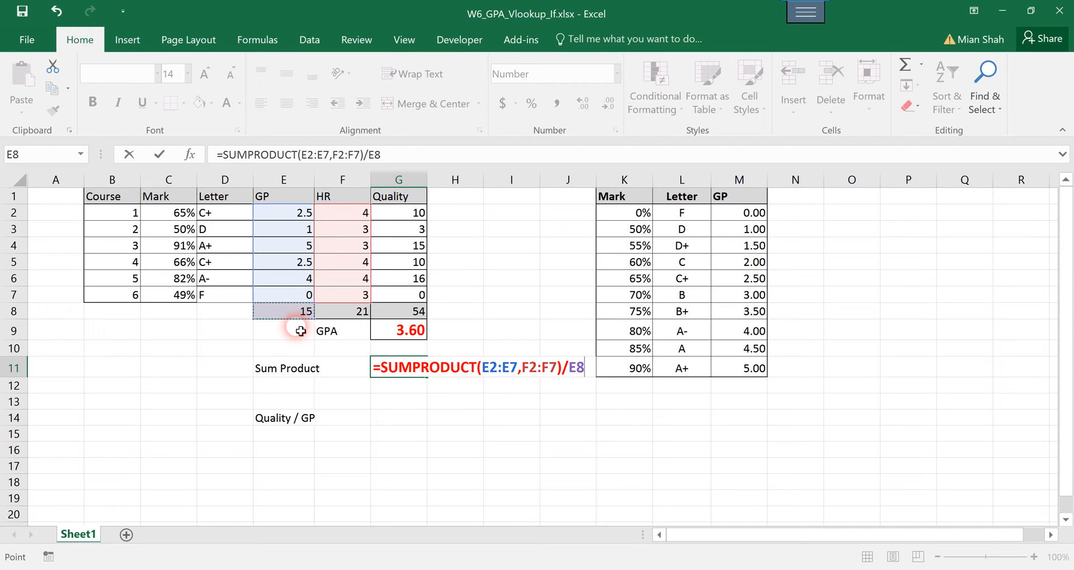
text()))
key(BackSpace)
key(BackSpace)
key(Return)
Compare the formulas in G11 and G9, and dismiss the weather notification.
click(403, 386)
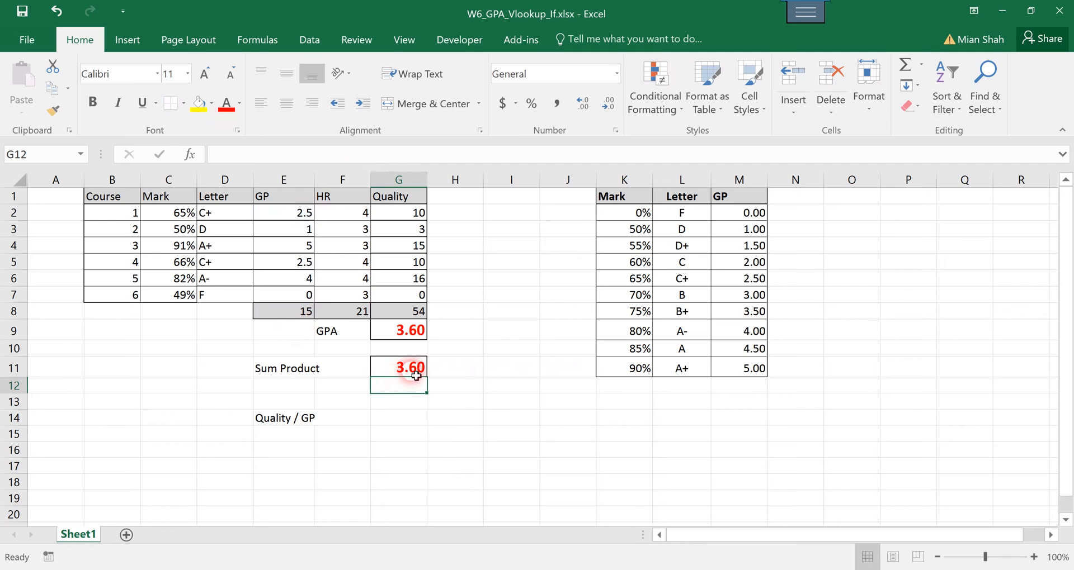
click(402, 371)
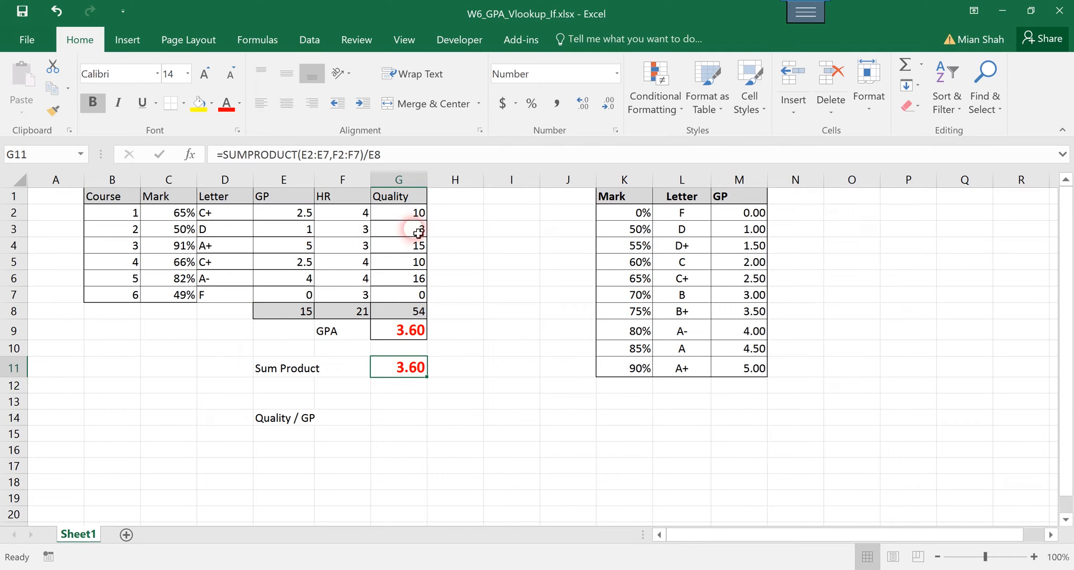
click(414, 330)
click(411, 369)
click(414, 338)
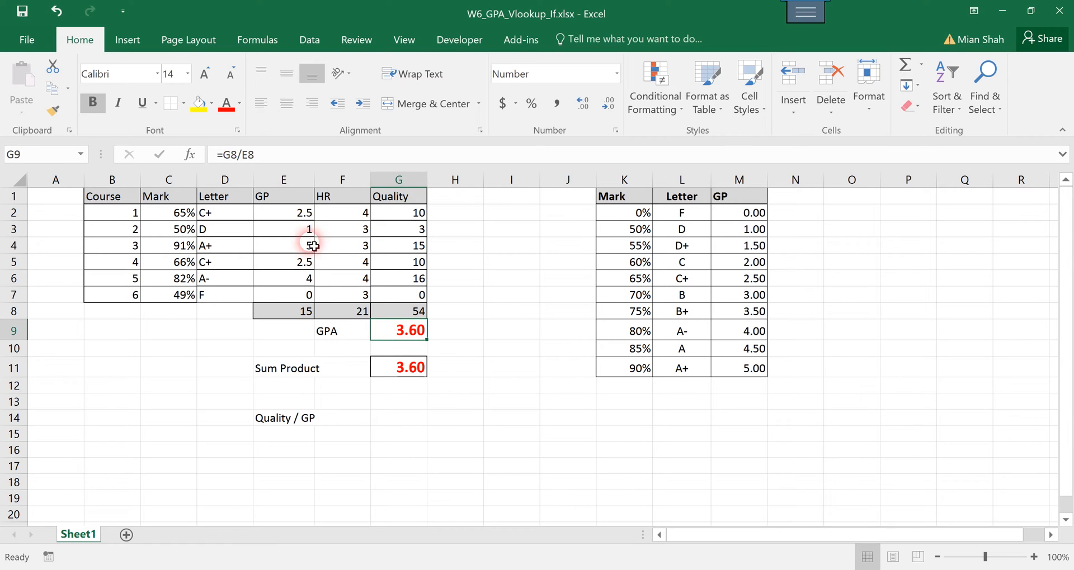
click(308, 373)
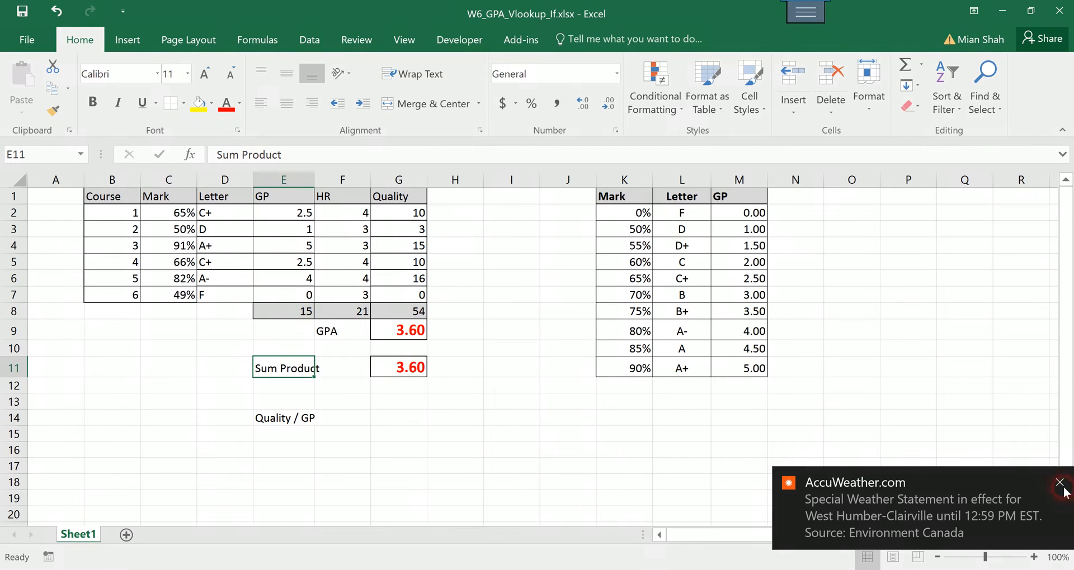
click(1061, 484)
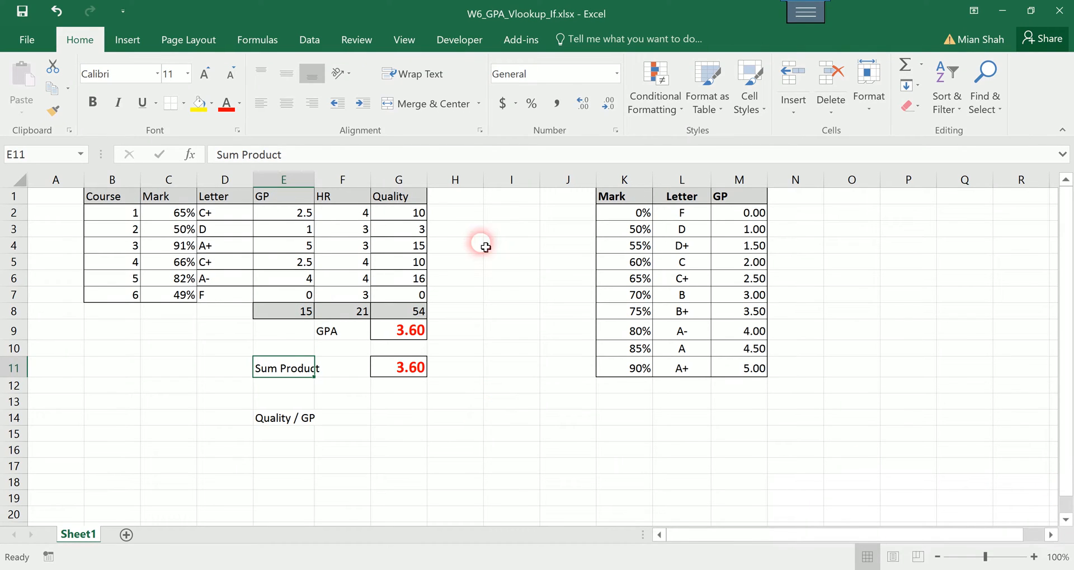
Start an IF formula in H2 with the logical test E2>2.5.
click(474, 220)
text(=if)
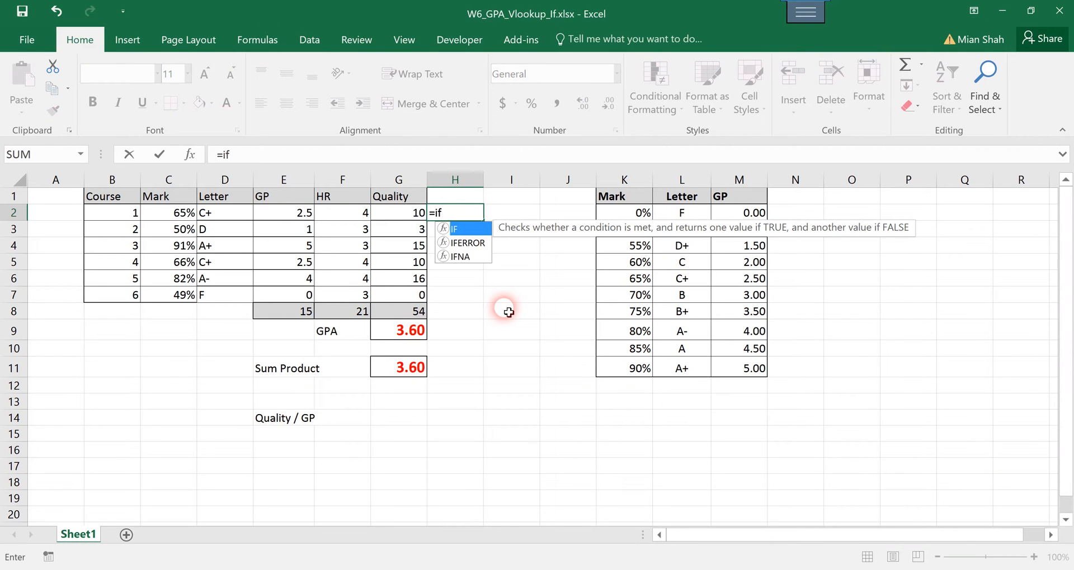
key(Tab)
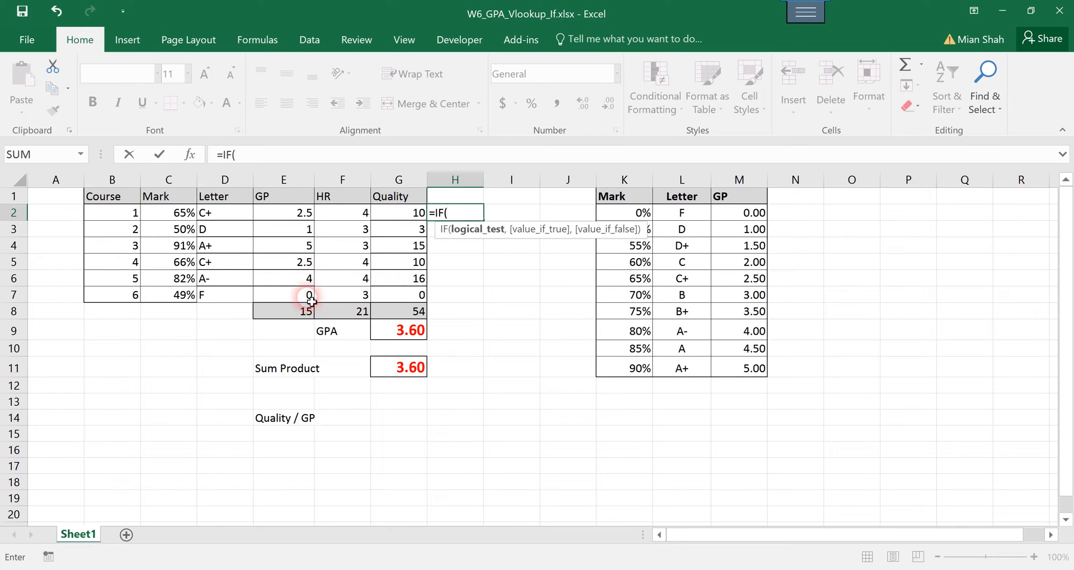
click(299, 219)
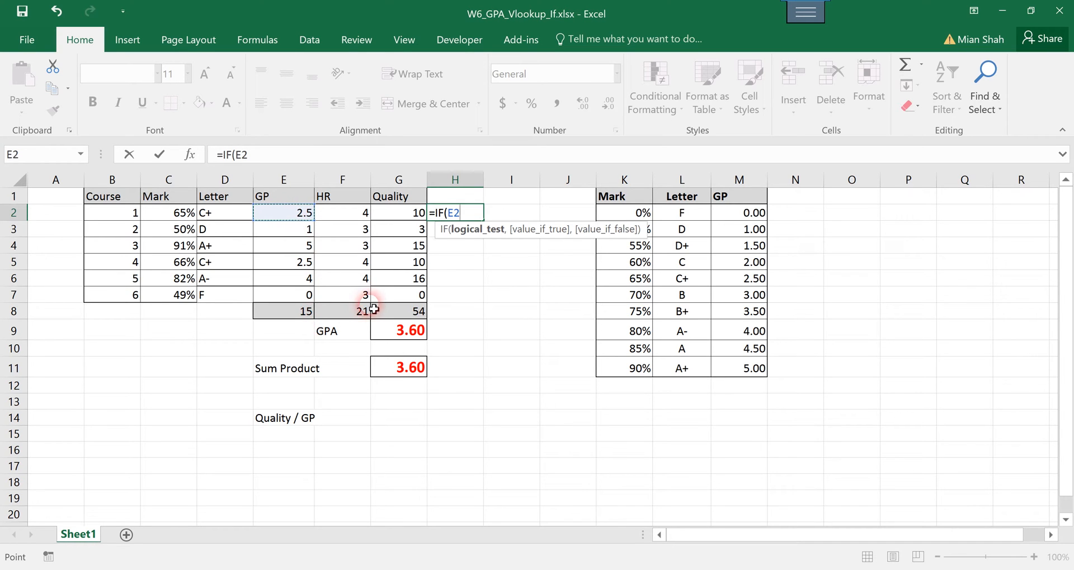
text(>2.5)
text(,)
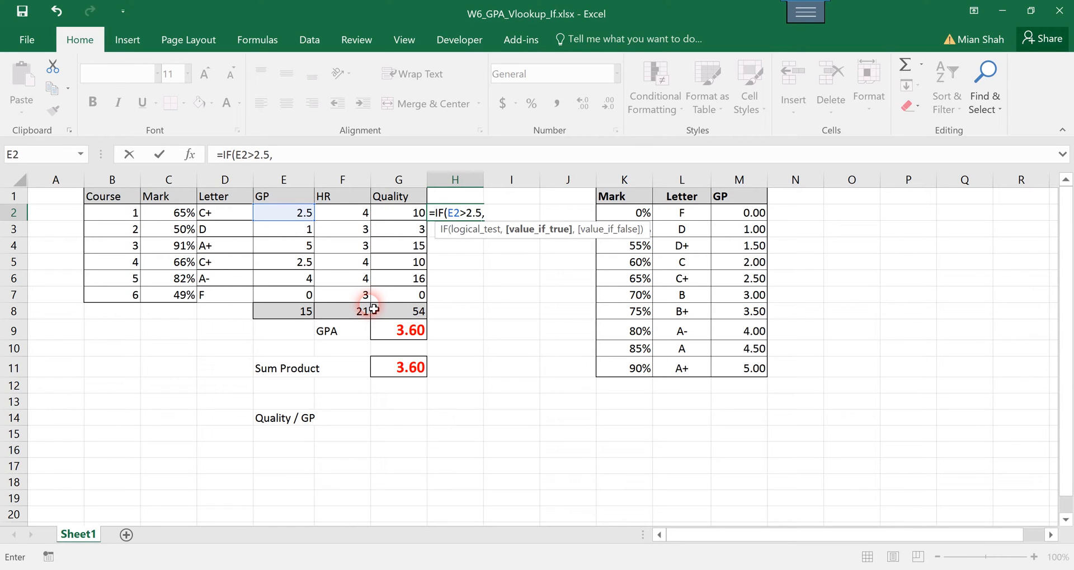
Set the value-if-true argument of the H2 IF formula to "Yea, Great Work".
text("")
click(280, 157)
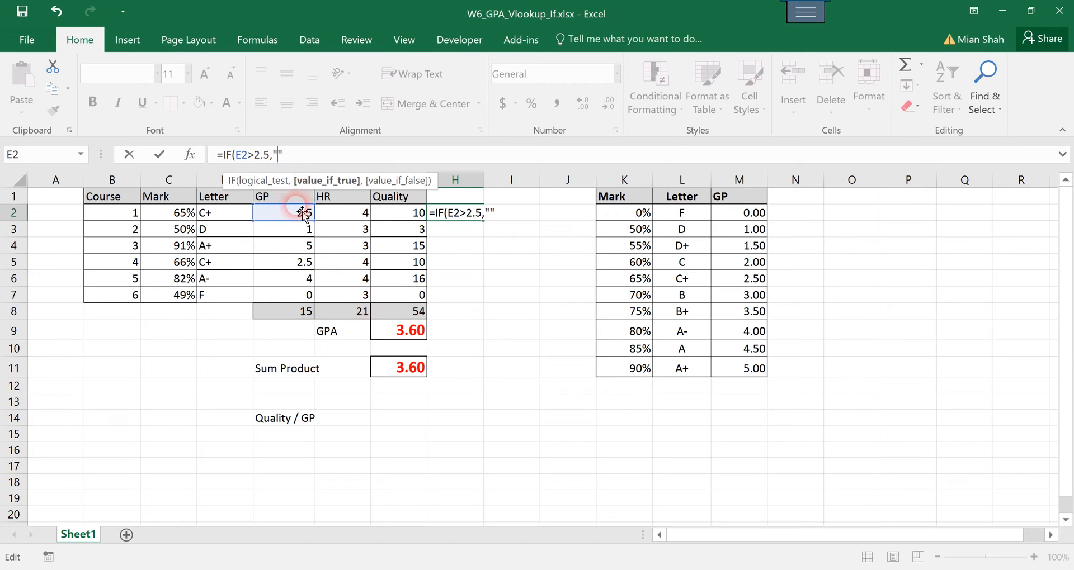
text(Yea)
text(h)
key(BackSpace)
key(BackSpace)
text(a, Great W)
key(BackSpace)
key(BackSpace)
text(t Work)
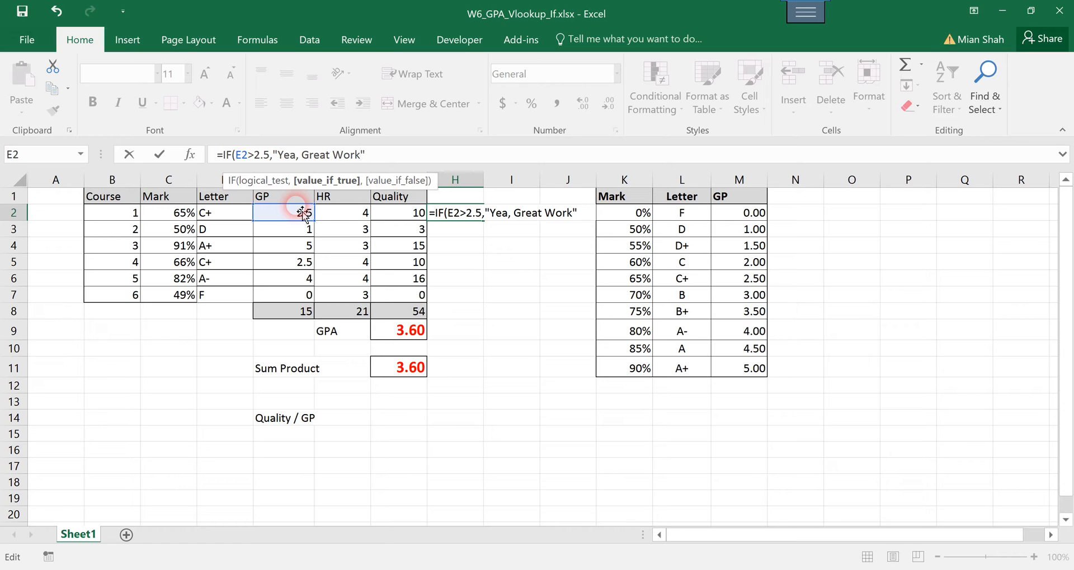
Set the value-if-false argument to "Booo" and enter the IF formula in H2.
click(382, 165)
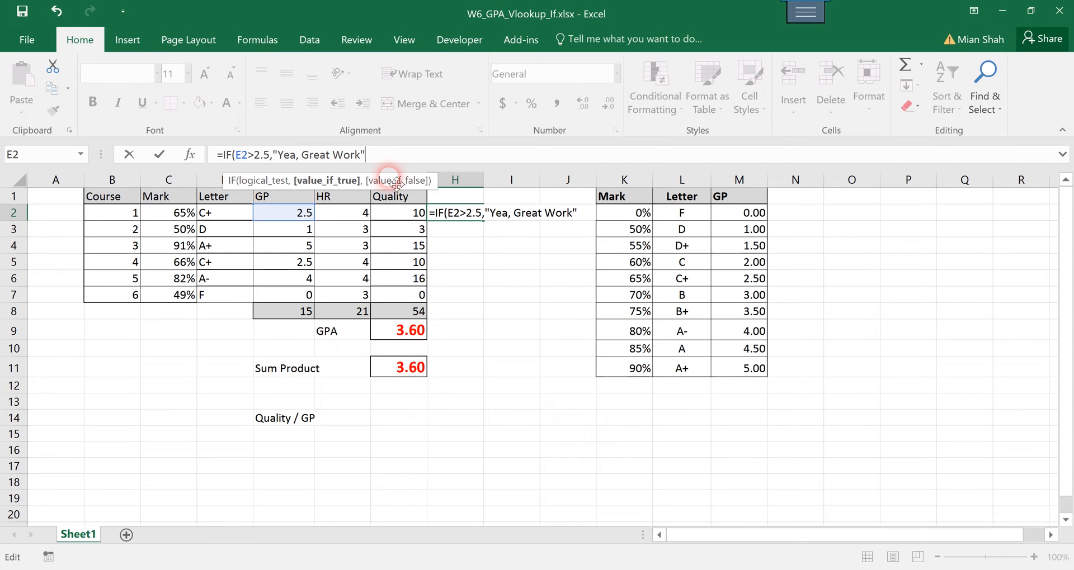
text(,)
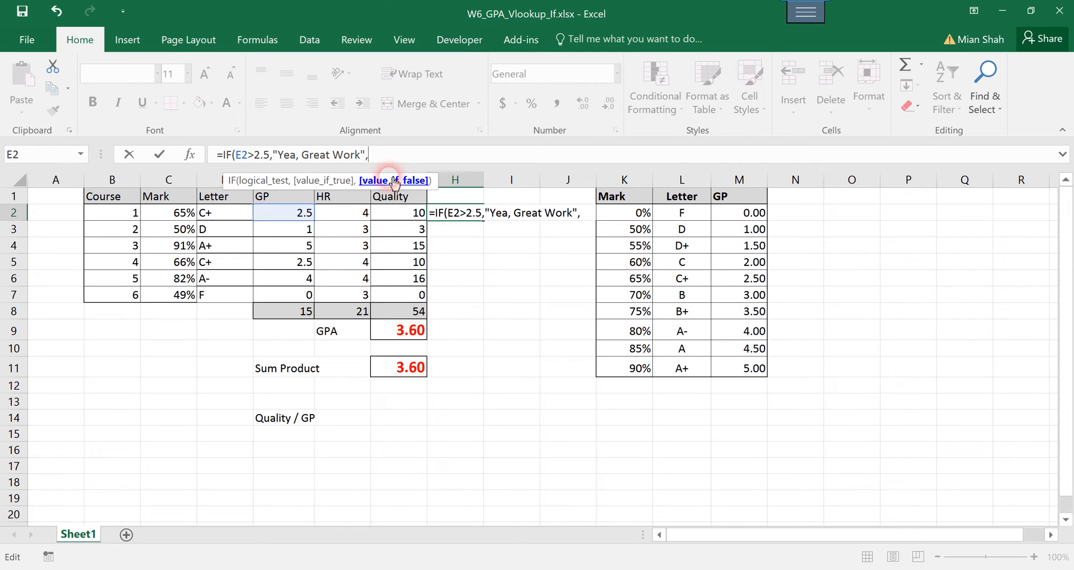
text(""Booo))
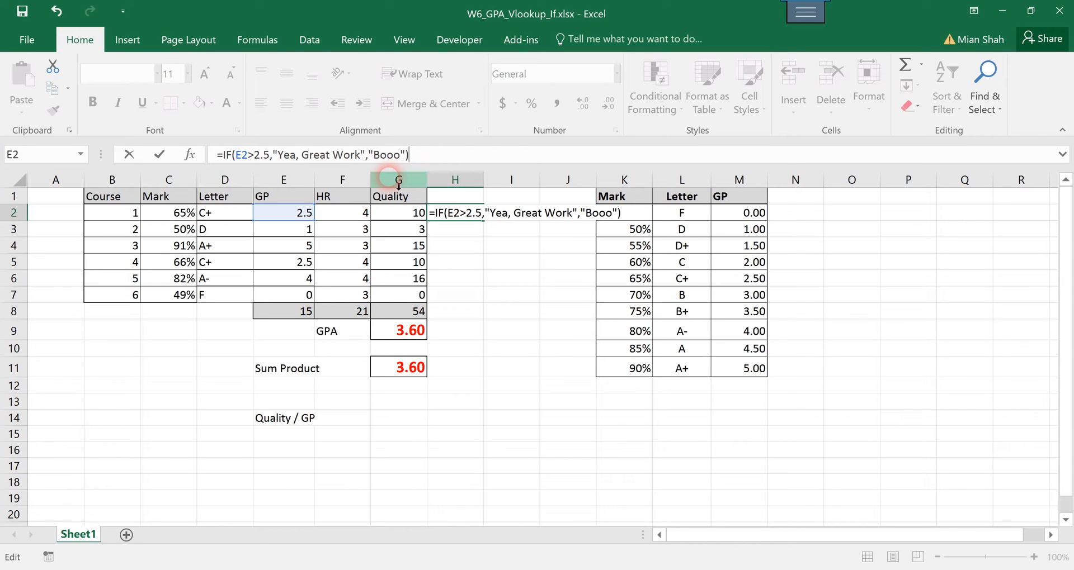
key(Return)
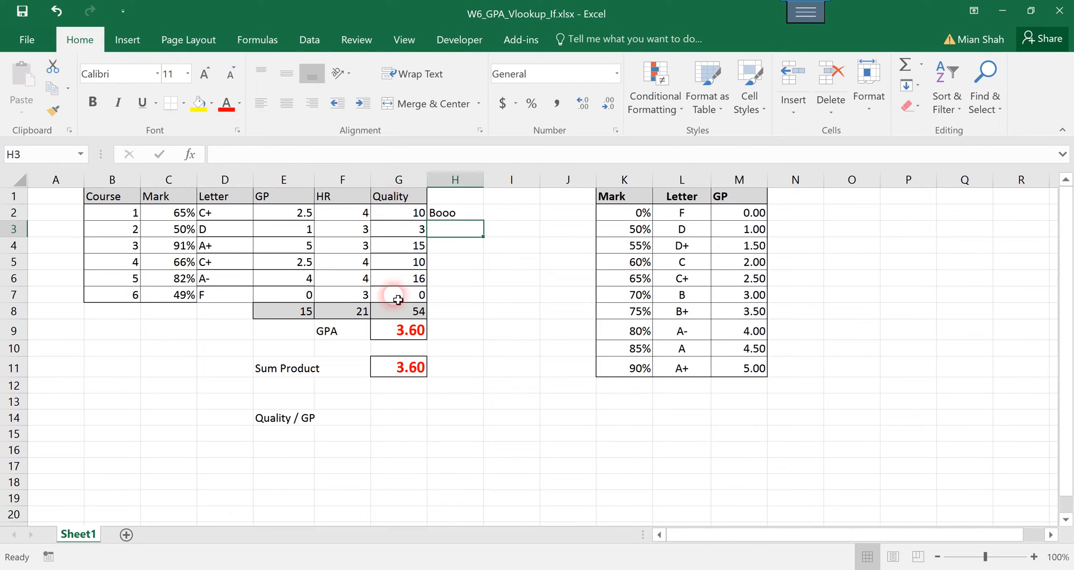
Fill the IF formula from H2 down to H7 for the remaining courses.
click(476, 218)
drag(483, 222, 485, 299)
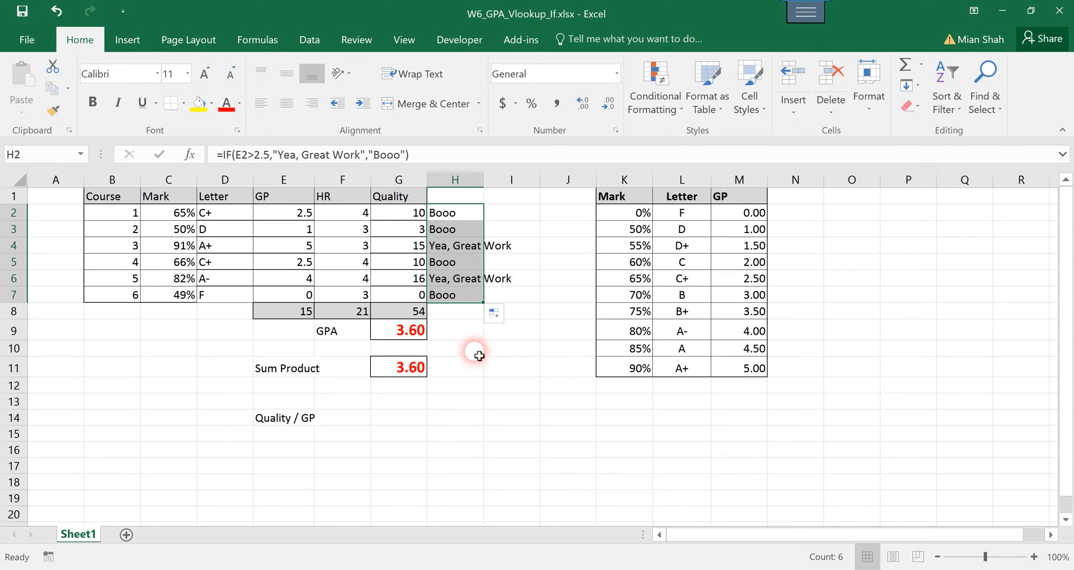
click(478, 356)
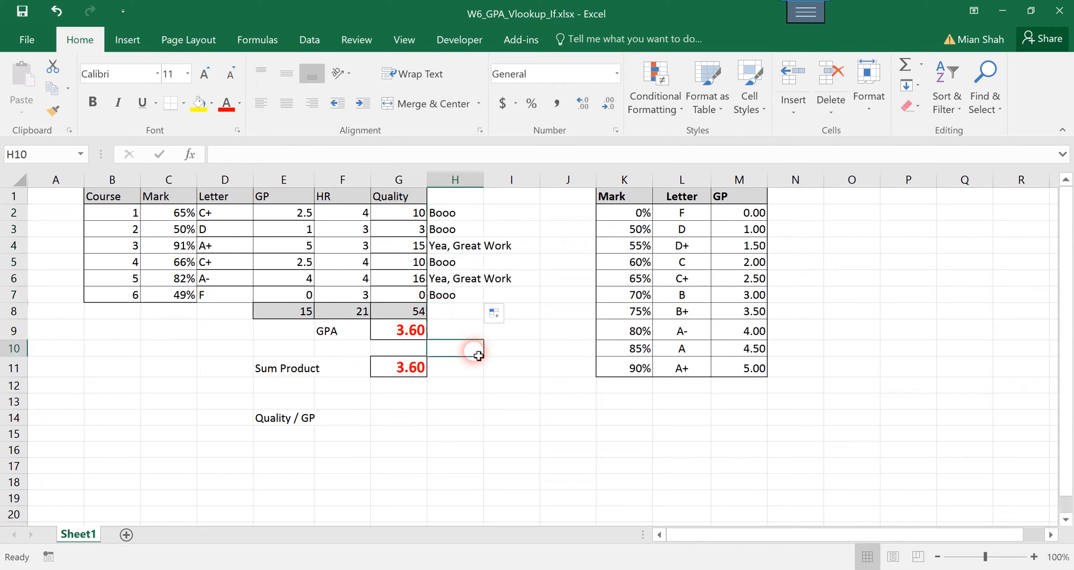
Check the IF formulas in H4 and H3 against the grade points in column E.
click(447, 246)
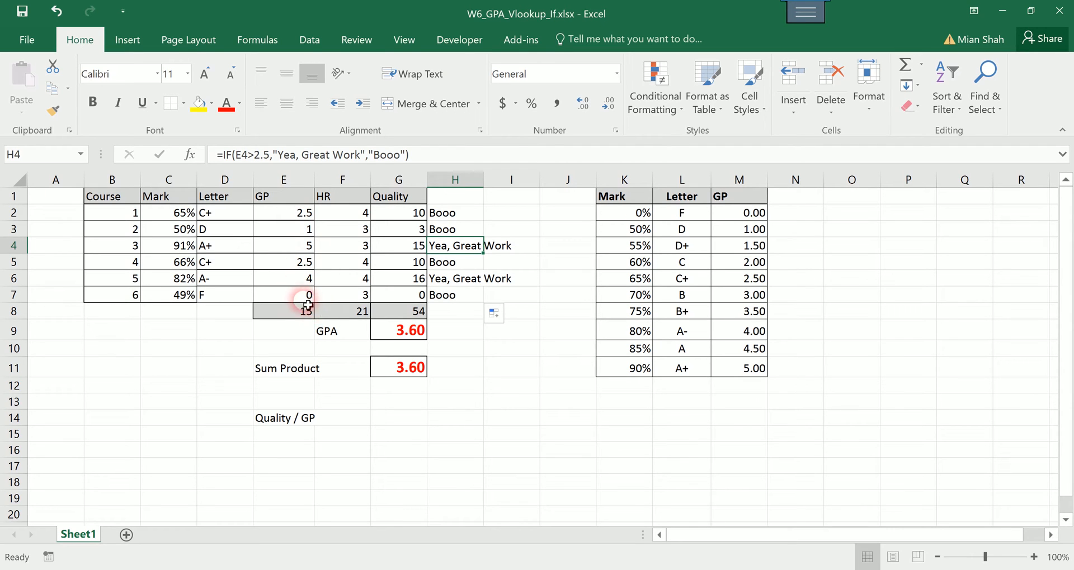
click(302, 283)
click(305, 246)
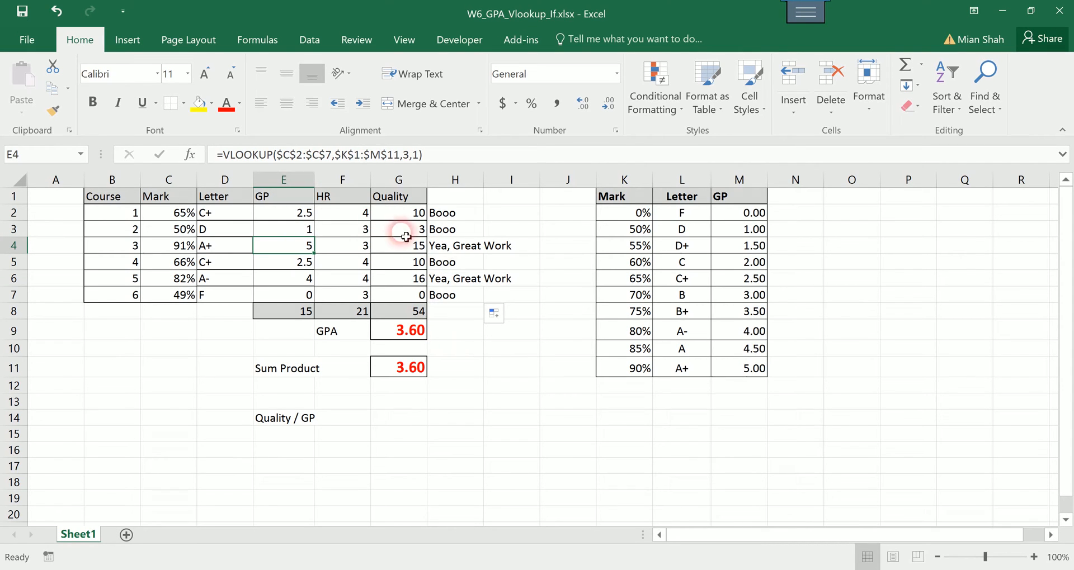
click(444, 232)
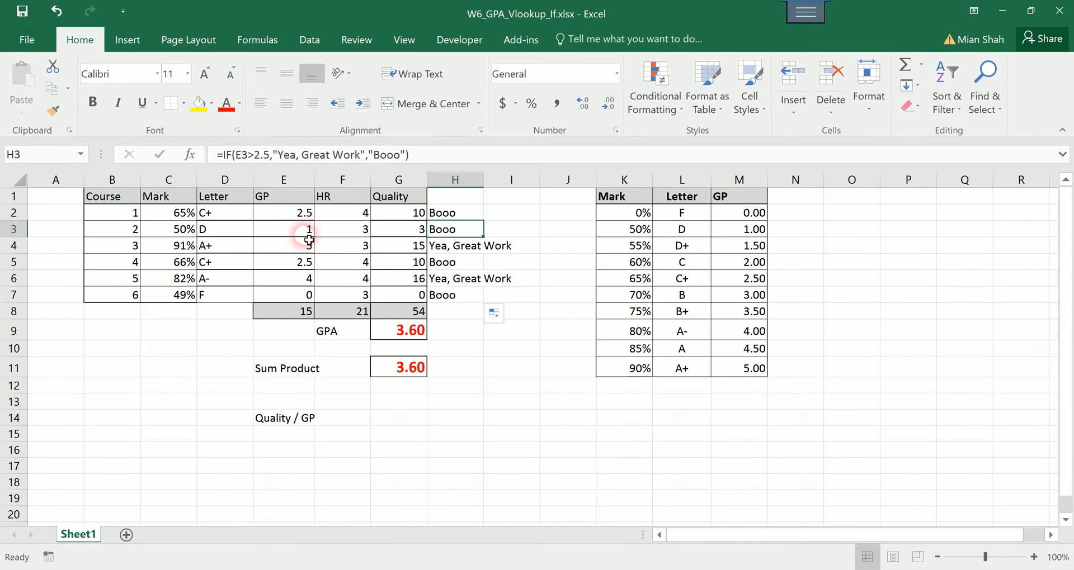
Change the logical test of the IF formula in H2 to E2>=2.5.
click(309, 211)
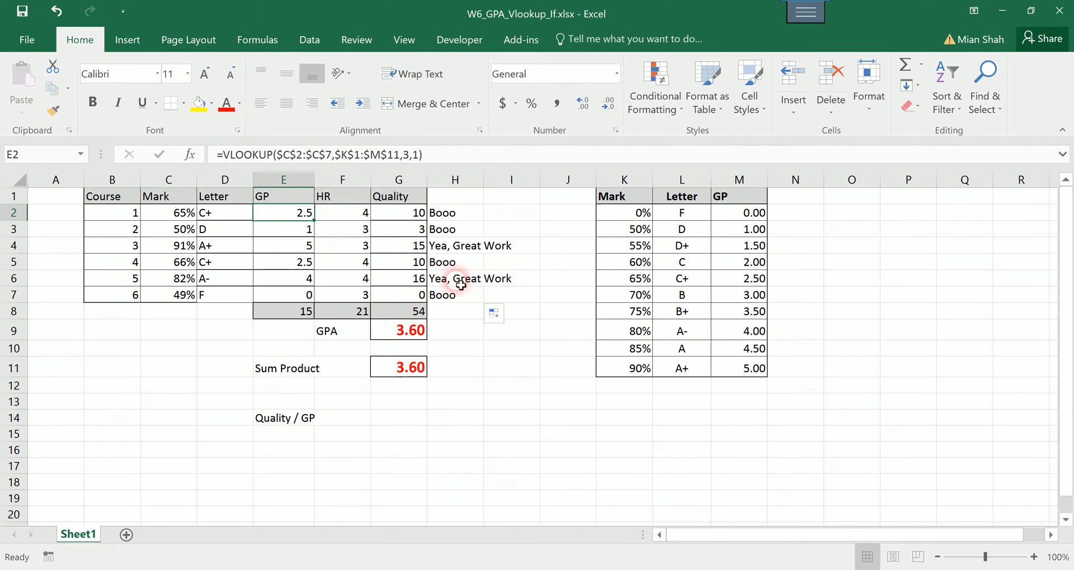
click(457, 215)
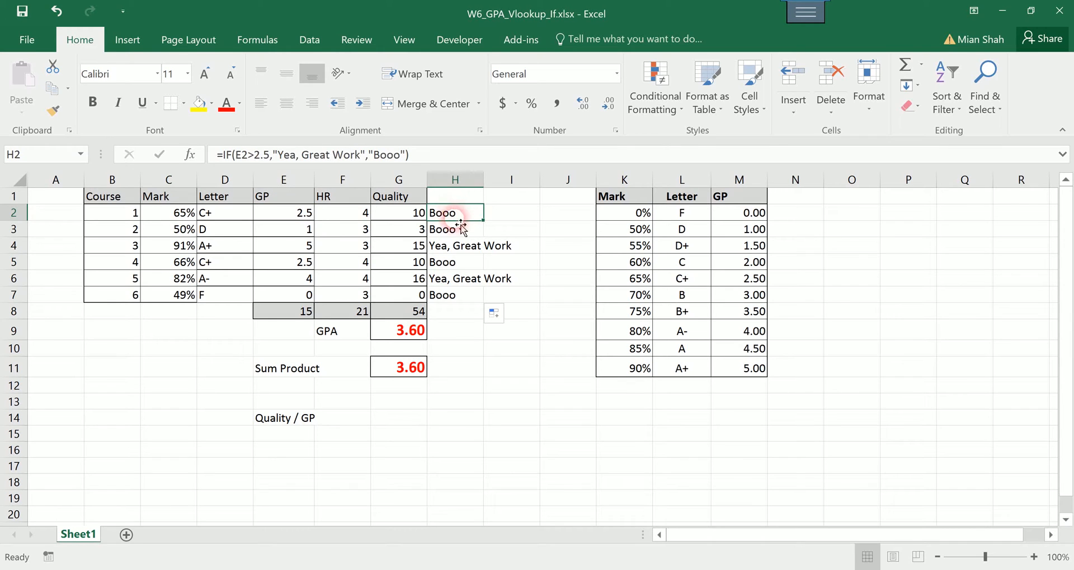
click(256, 156)
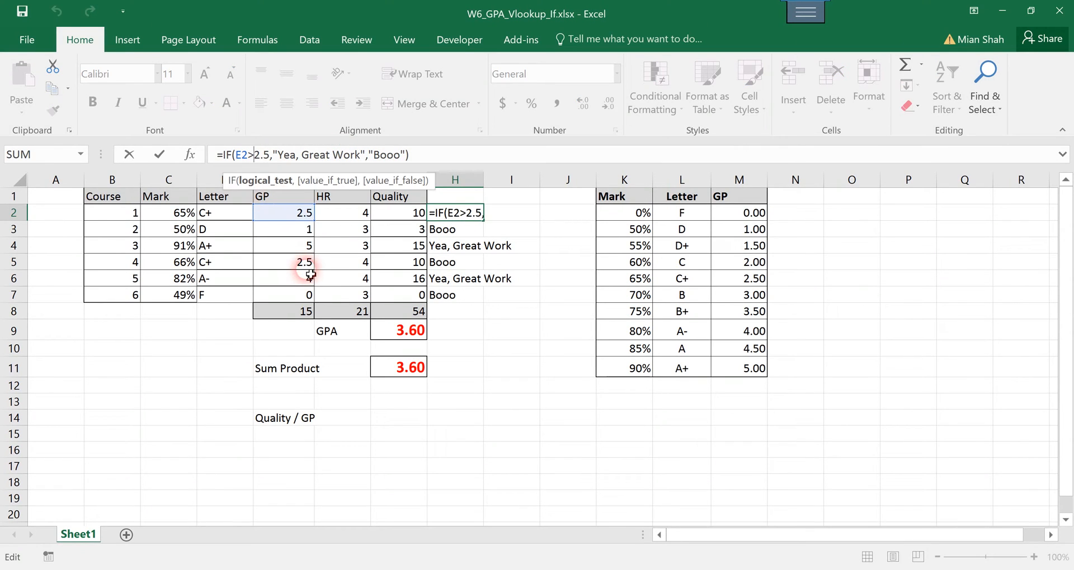
text(=)
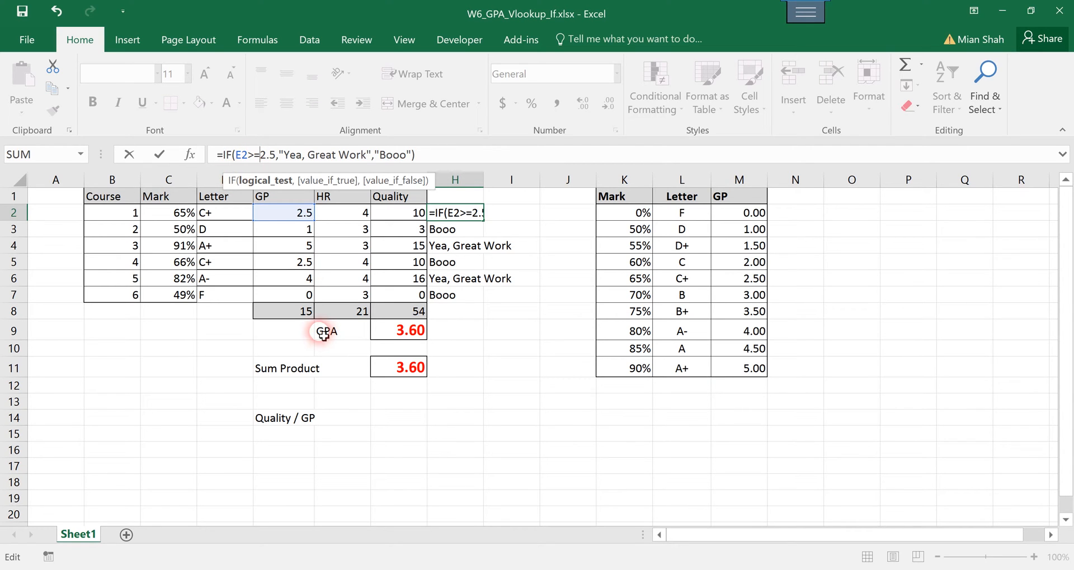
click(435, 161)
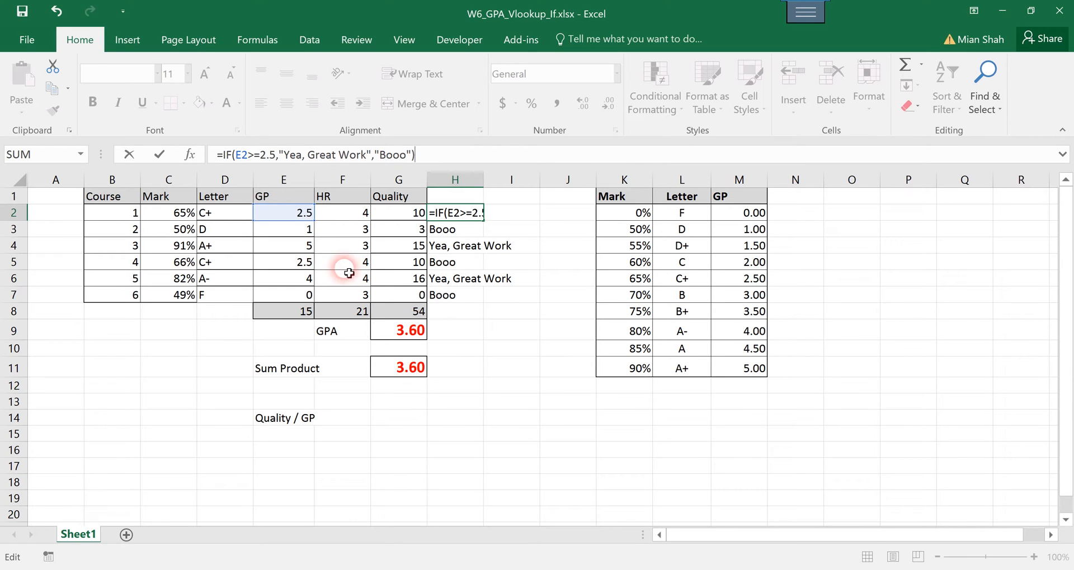
key(Return)
Fill the revised IF formula from H2 down to H7.
click(470, 213)
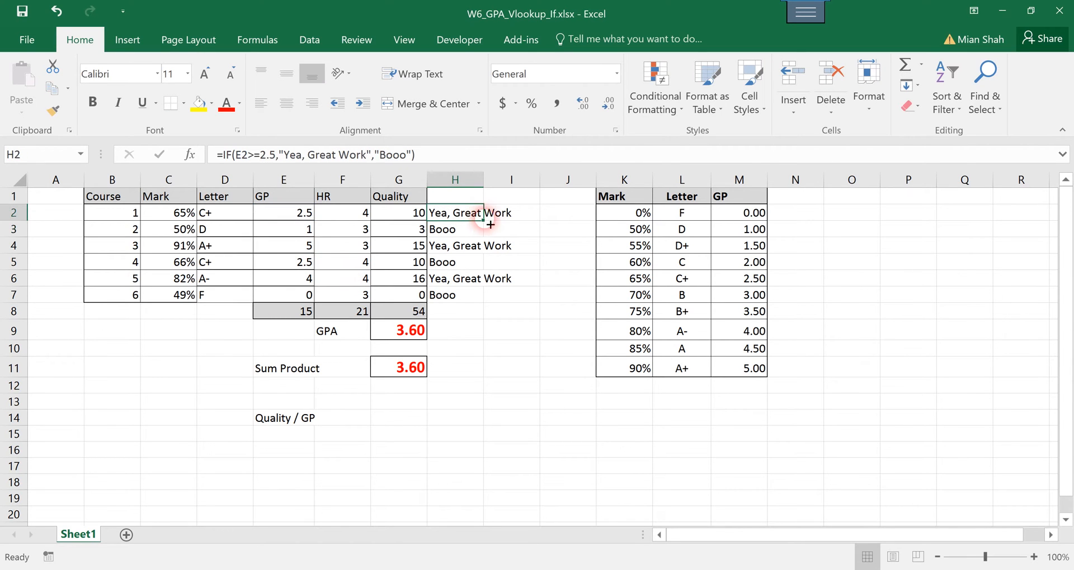
drag(482, 220, 480, 299)
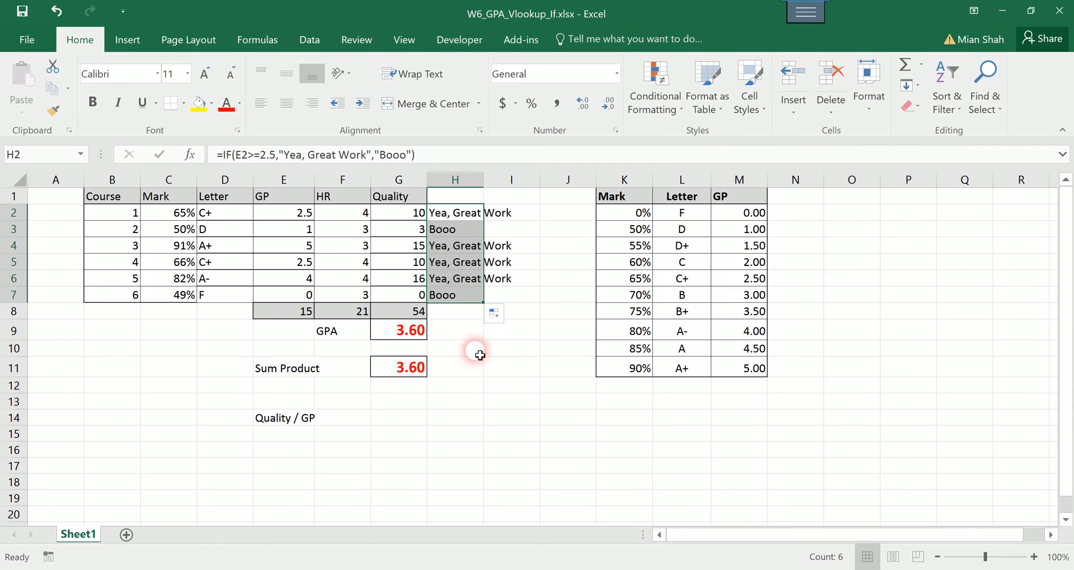
click(476, 350)
Check the updated IF formulas and comments in column H against the grade points.
click(455, 246)
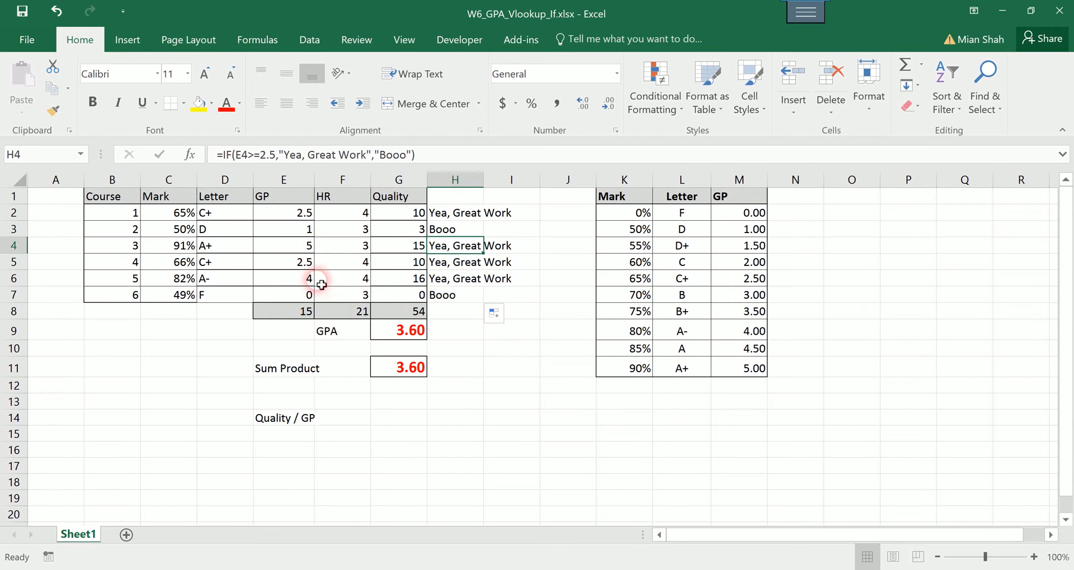
key(Down)
key(Down)
key(Down)
key(Down)
key(Down)
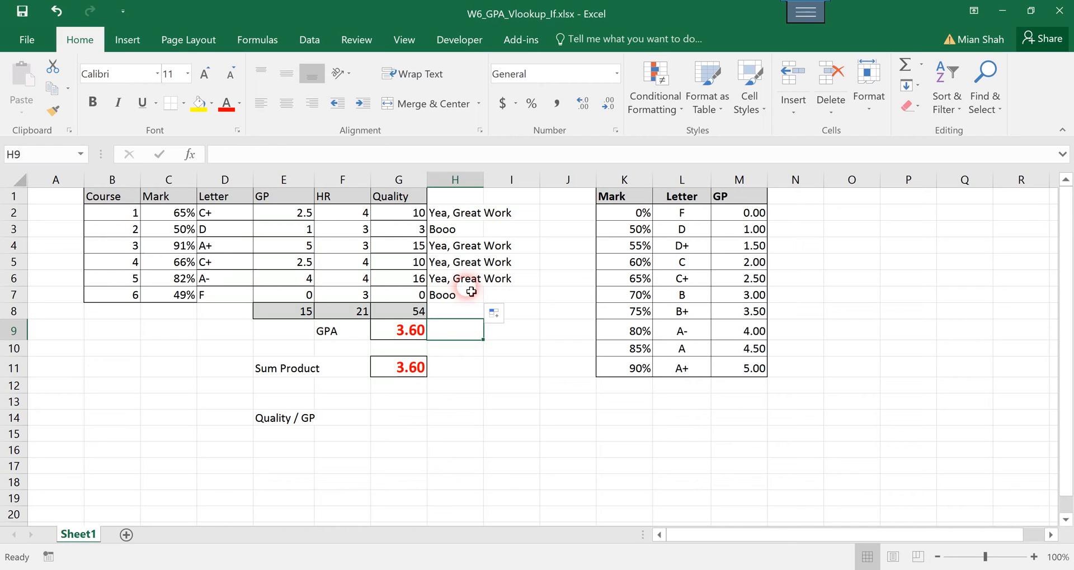
key(Up)
key(Up)
key(Up)
key(Up)
key(Up)
key(Up)
key(Up)
key(Down)
key(Down)
key(Down)
key(Down)
key(Down)
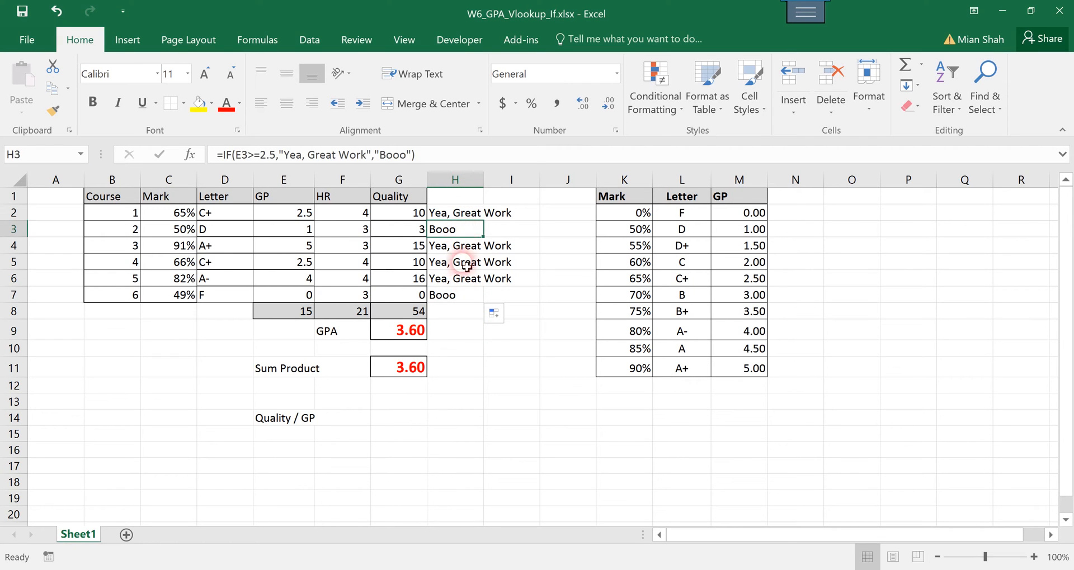
Review the VLOOKUP formulas in the Letter and GP columns, including D2 and E6.
key(alt)
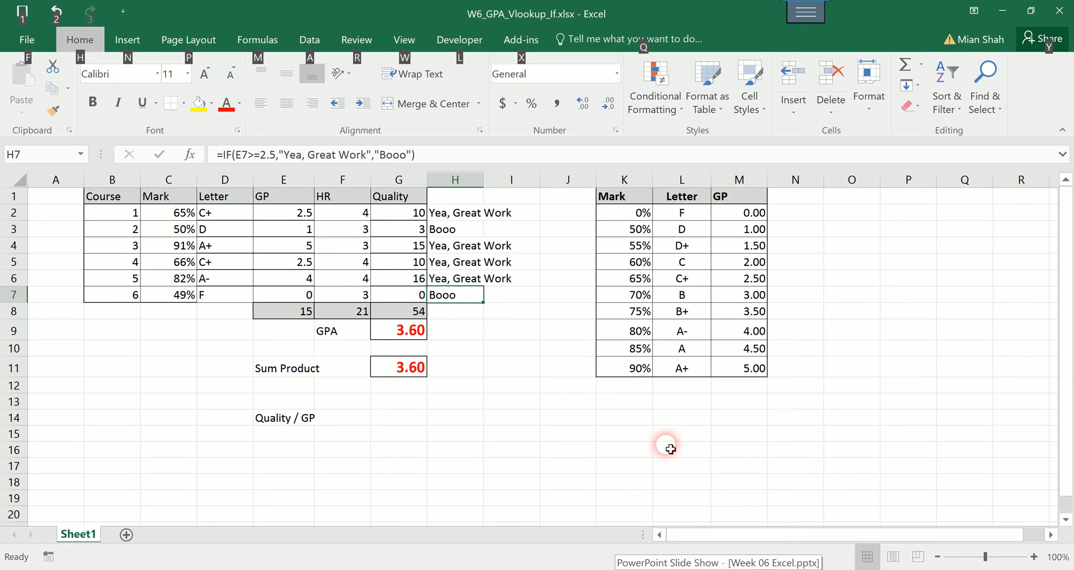
click(571, 385)
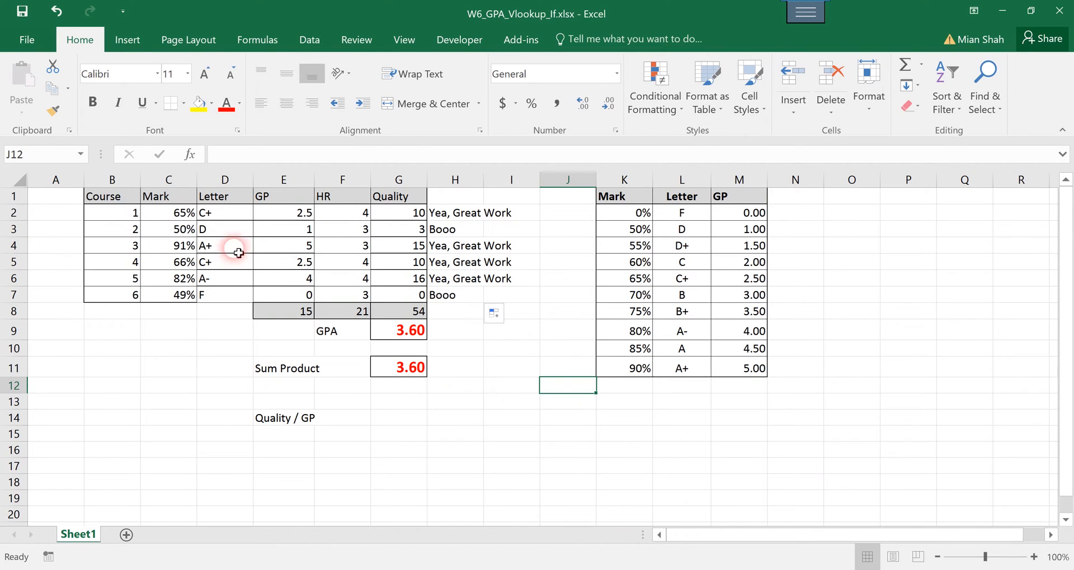
click(249, 212)
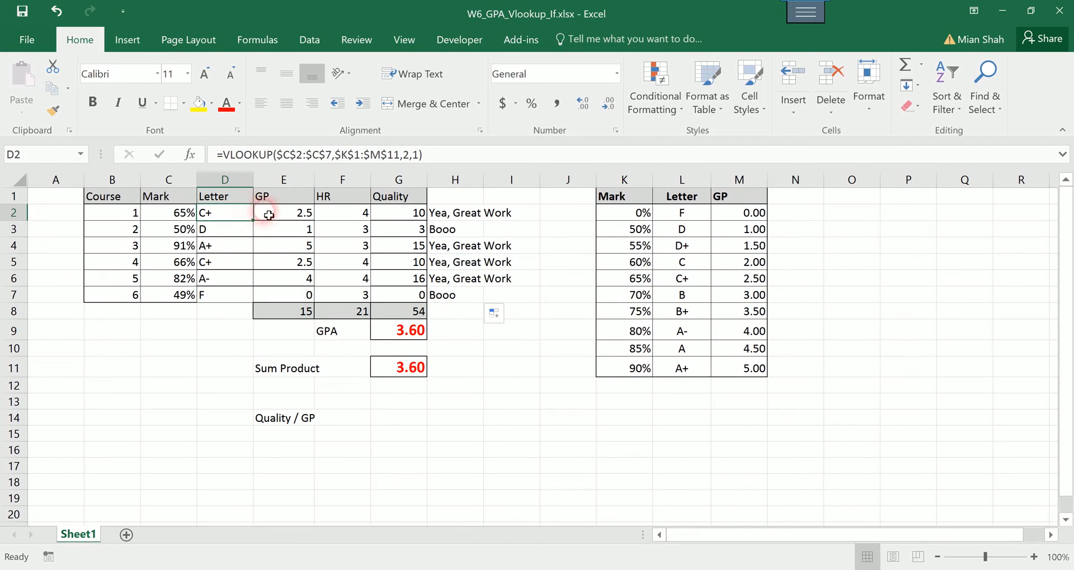
click(299, 227)
click(302, 278)
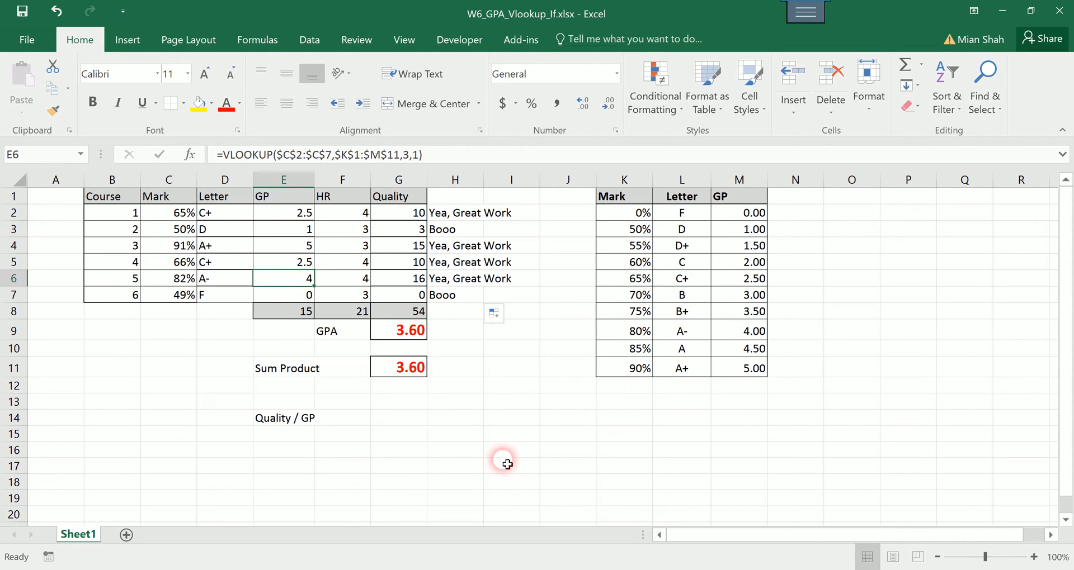
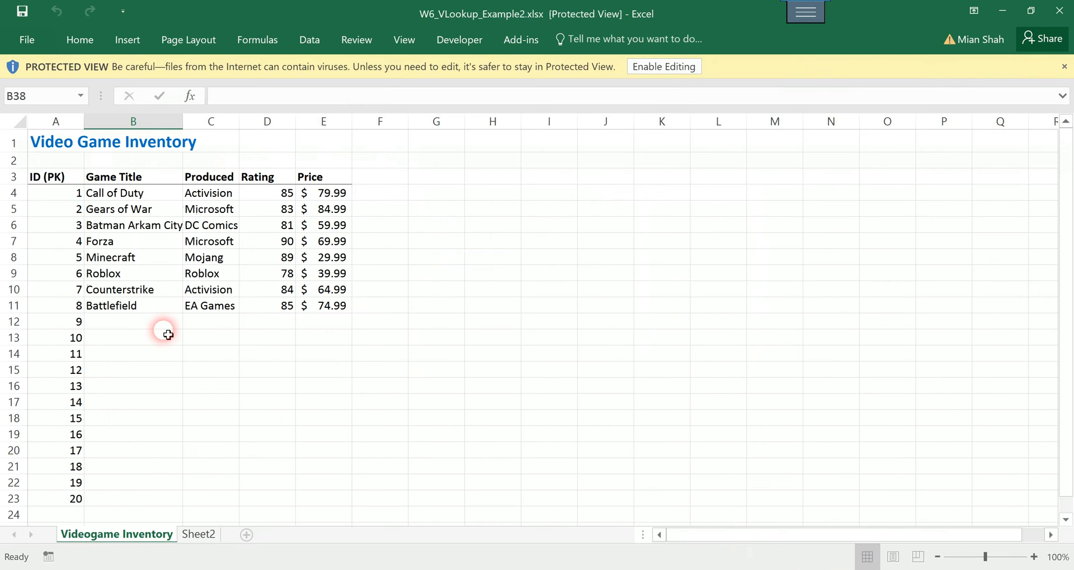
Examine the Retail Store invoice layout on Sheet2 and the product IDs on the Videogame Inventory sheet of W6_VLookup_Example2.xlsx.
click(197, 536)
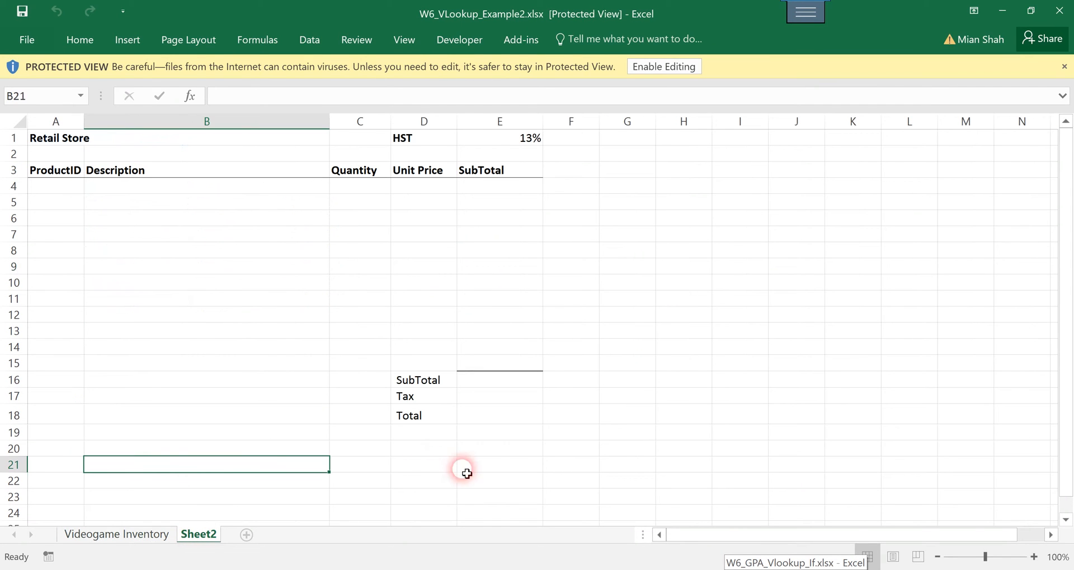
drag(509, 468, 190, 280)
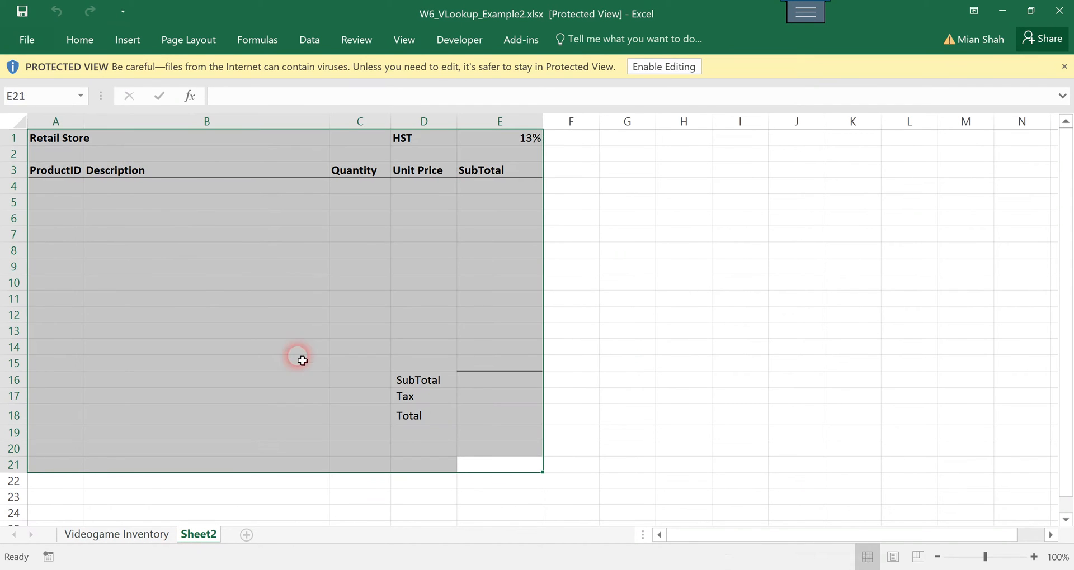
click(360, 380)
drag(68, 187, 57, 414)
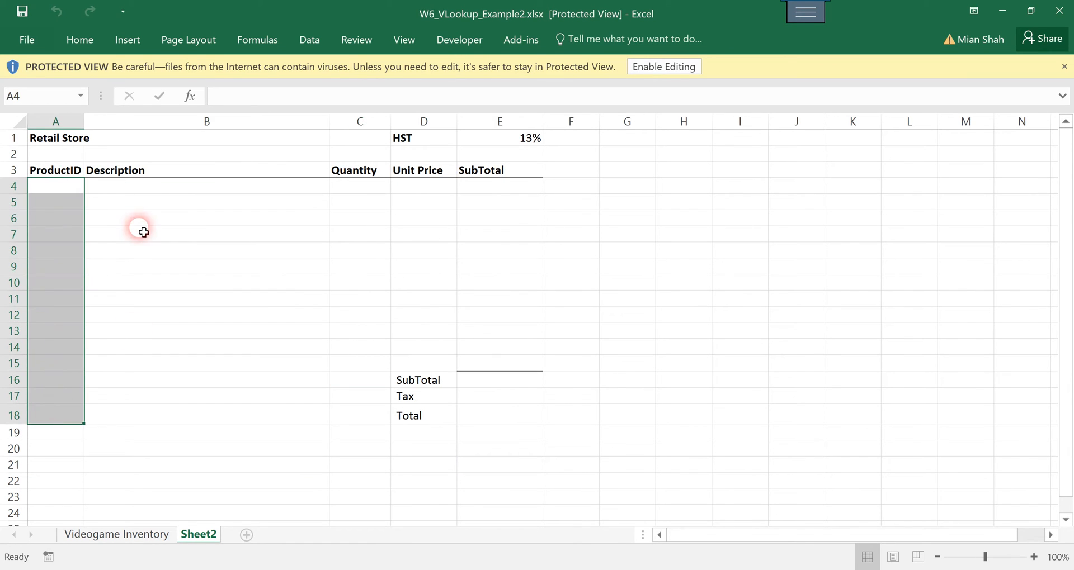
click(67, 189)
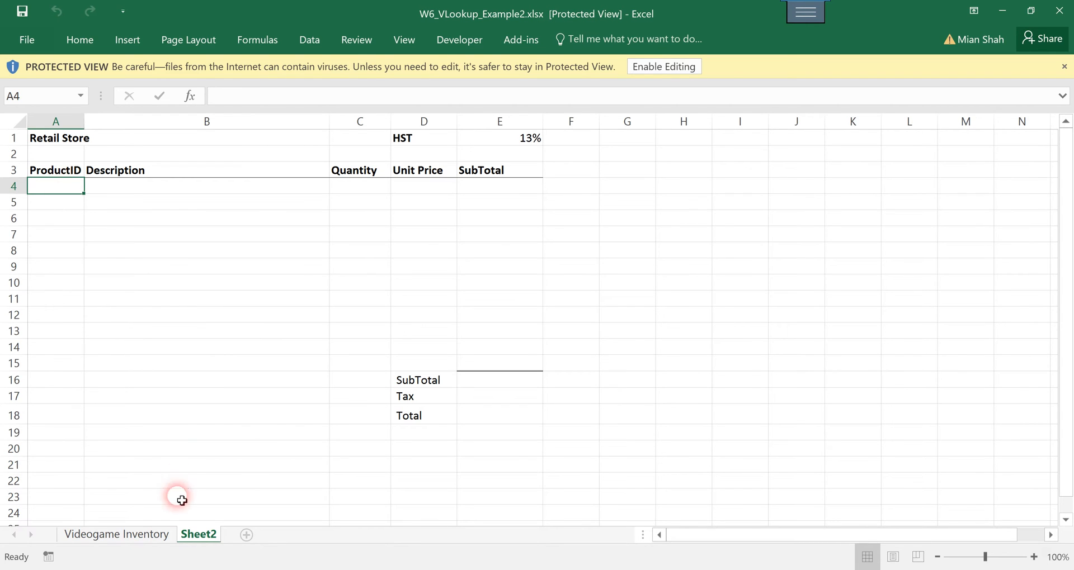
click(143, 537)
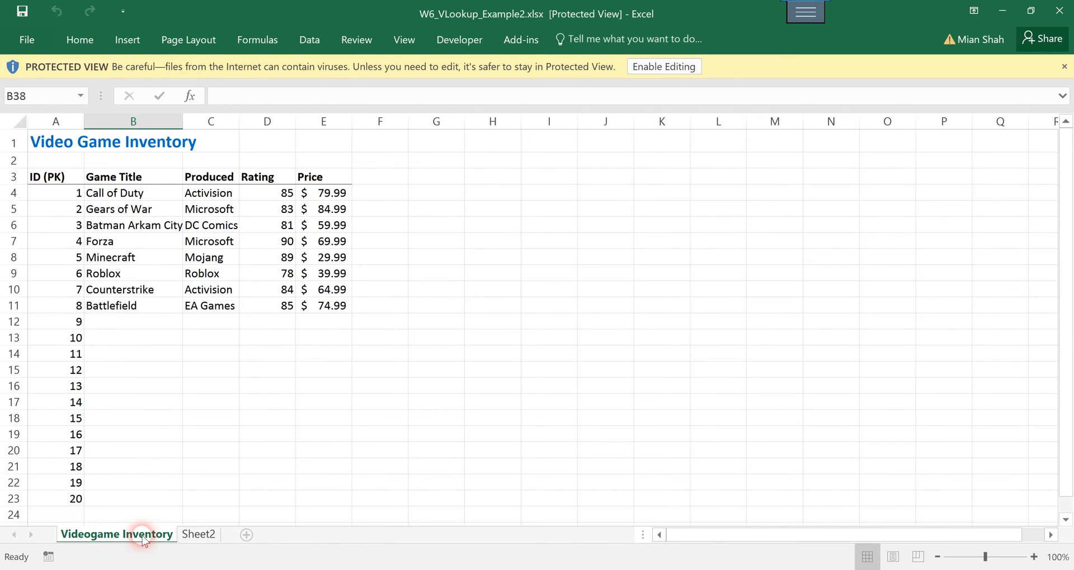
drag(71, 195, 62, 309)
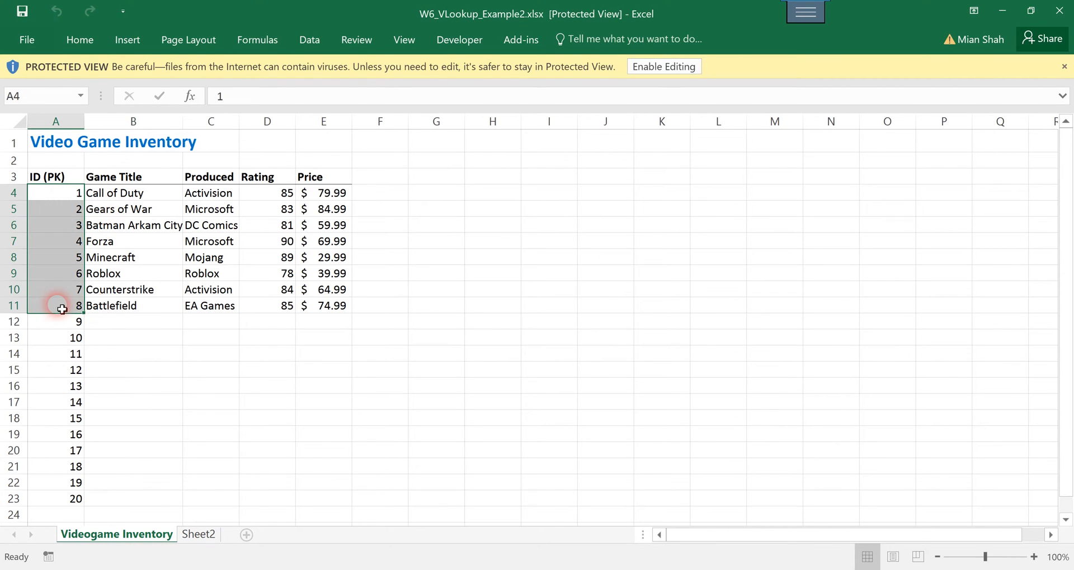
Enable editing of the protected workbook and enter product ID 5 in A4 of Sheet2.
key(ctrl+Page_Down)
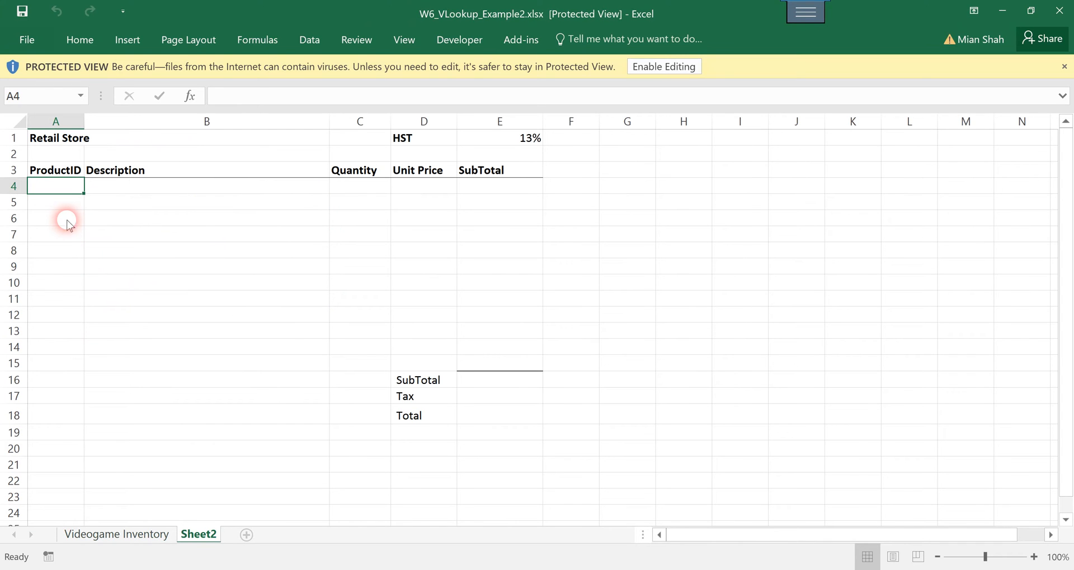
click(647, 71)
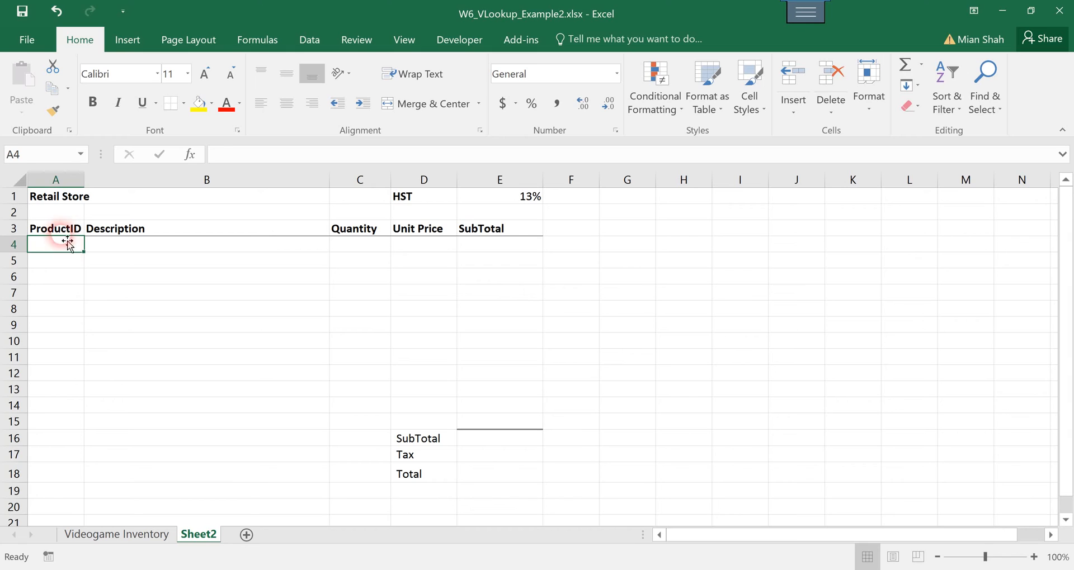
text(5)
click(100, 308)
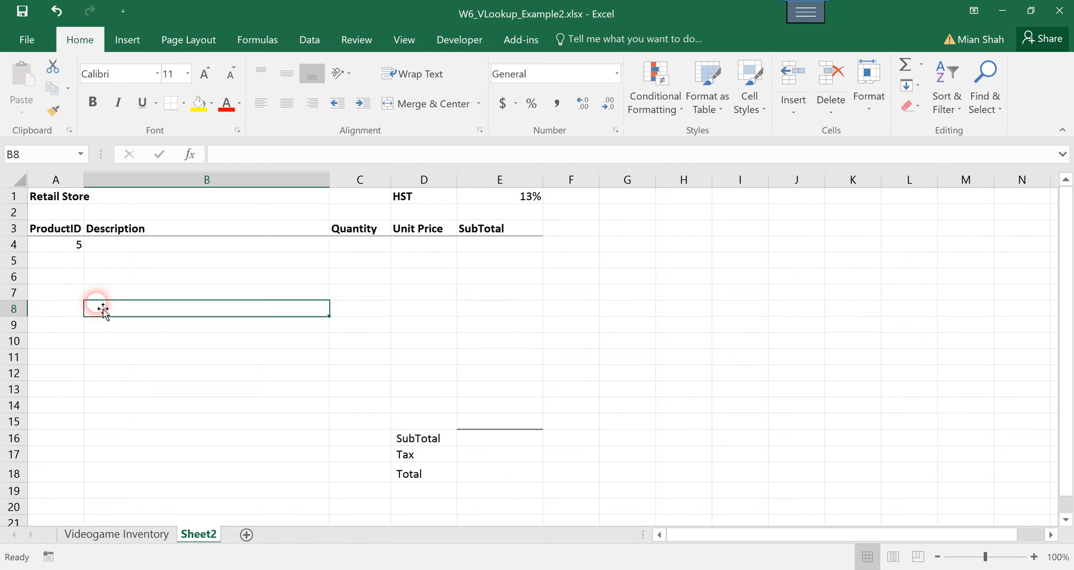
Compare the invoice's Description, Quantity and Unit Price cells on Sheet2 with the inventory table A3:E11 on the Videogame Inventory sheet.
click(115, 245)
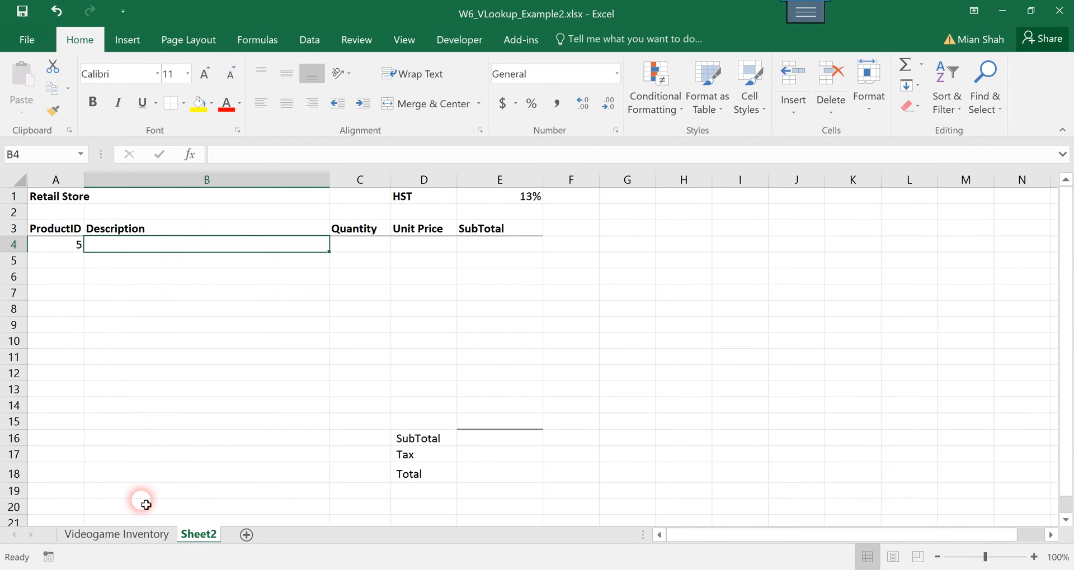
click(118, 534)
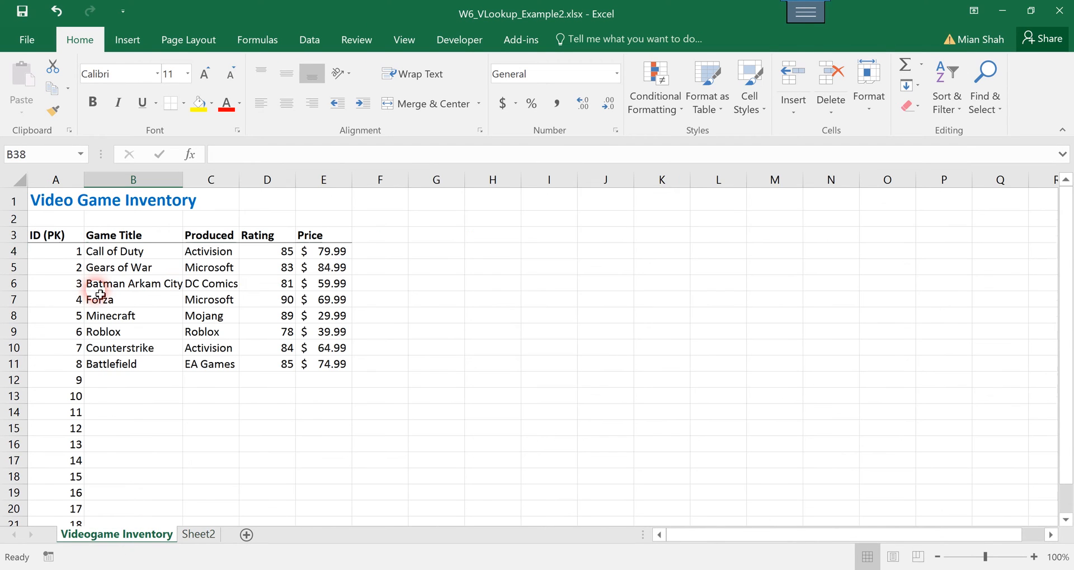
click(201, 534)
click(368, 249)
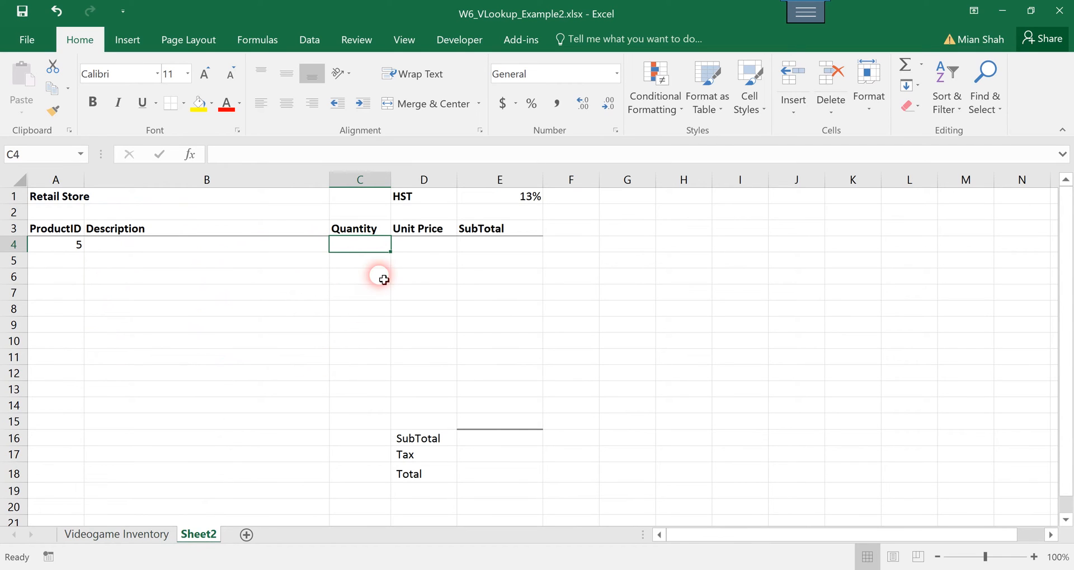
click(425, 246)
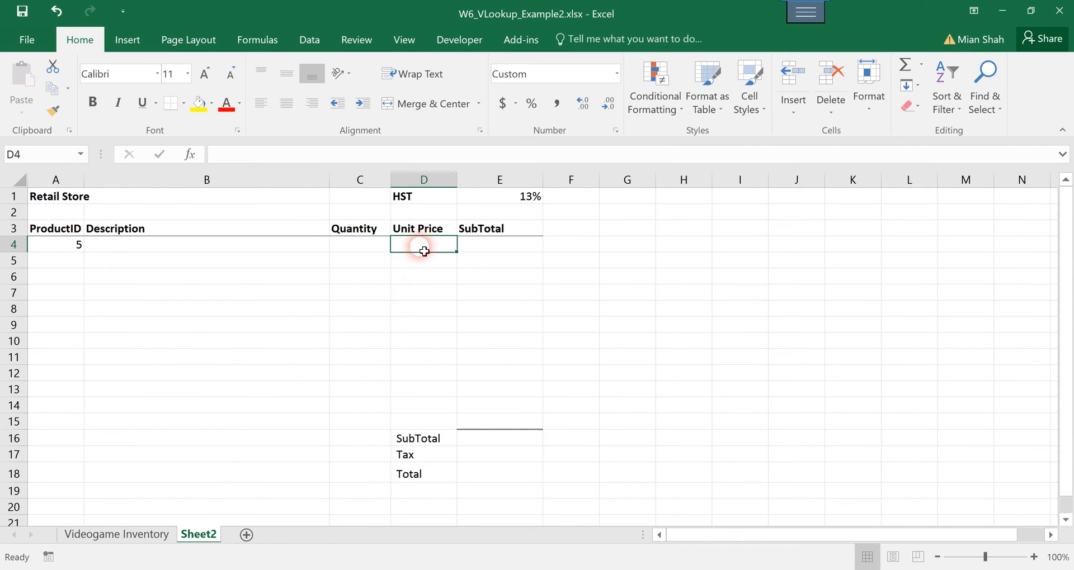
click(148, 534)
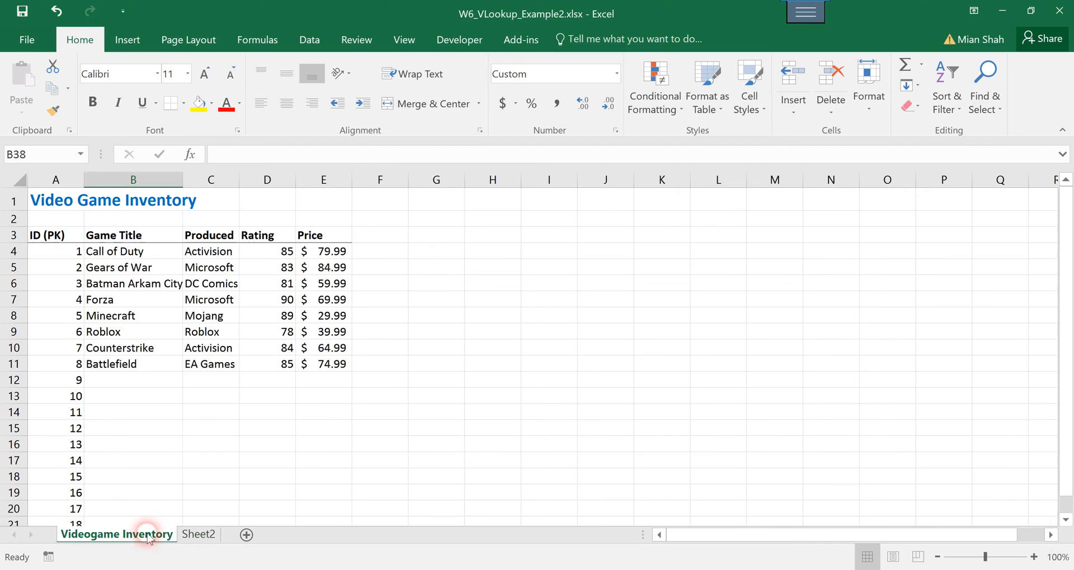
drag(56, 236, 310, 364)
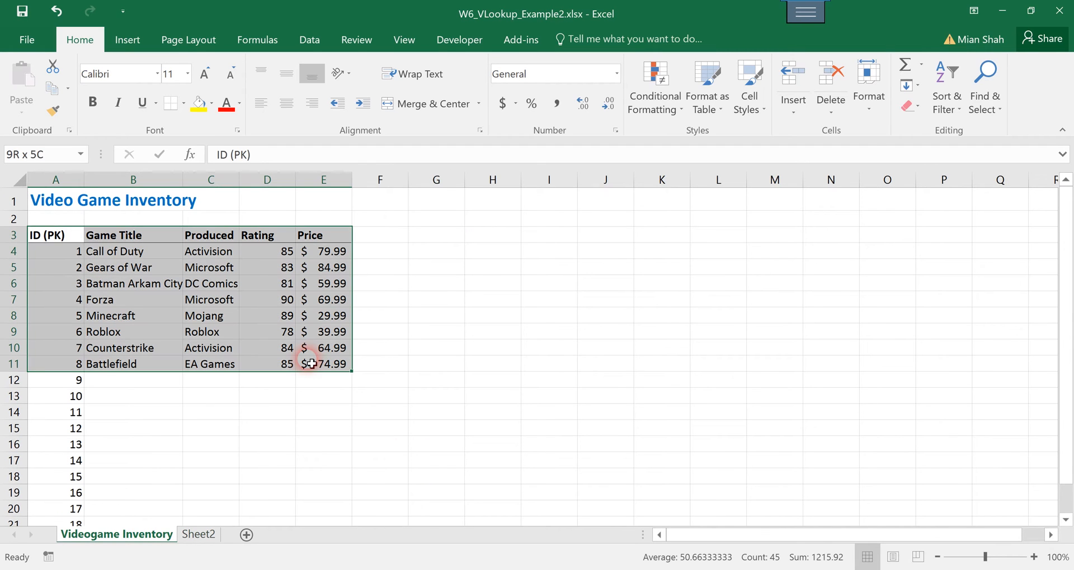
click(195, 535)
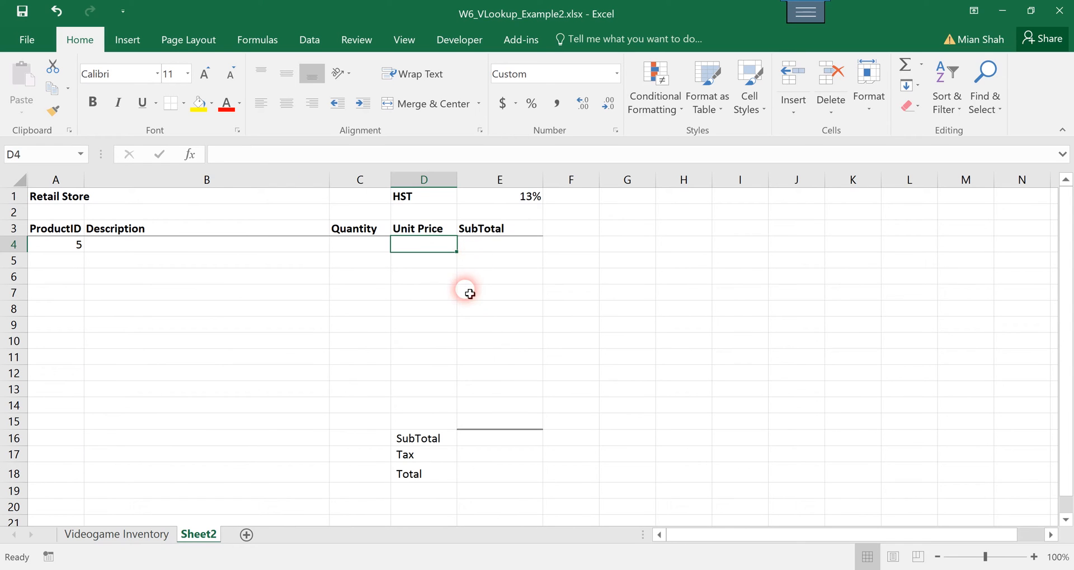
Examine the invoice's line SubTotal, Unit Price and Quantity cells and the overall SubTotal row on Sheet2.
click(515, 248)
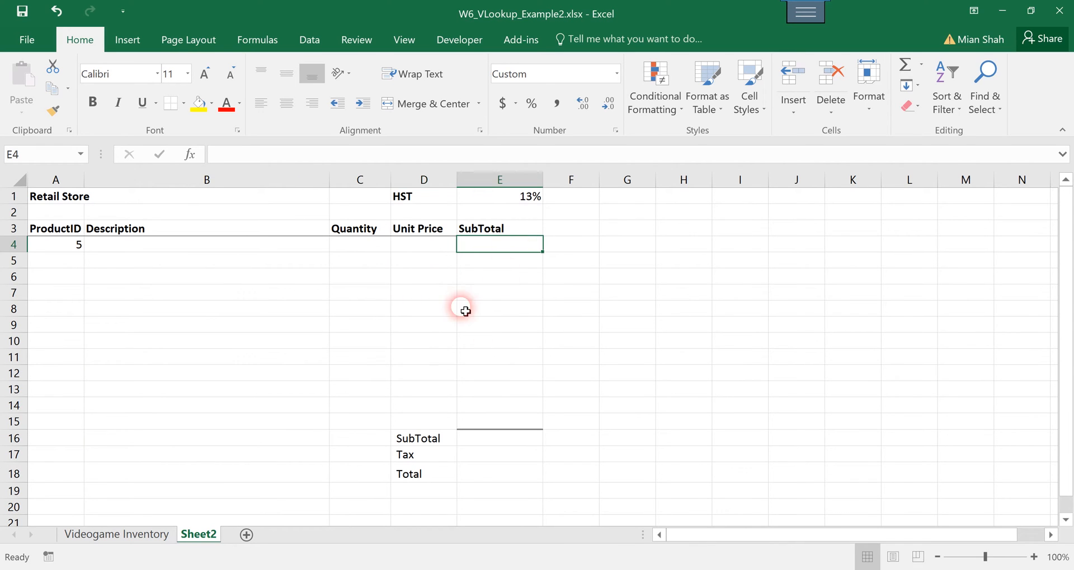
click(439, 250)
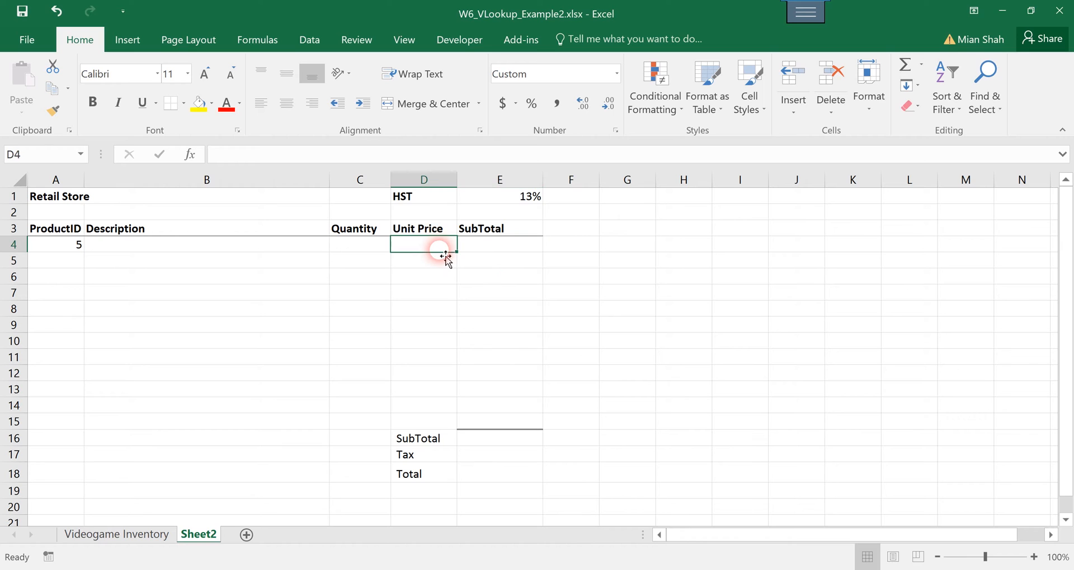
click(366, 246)
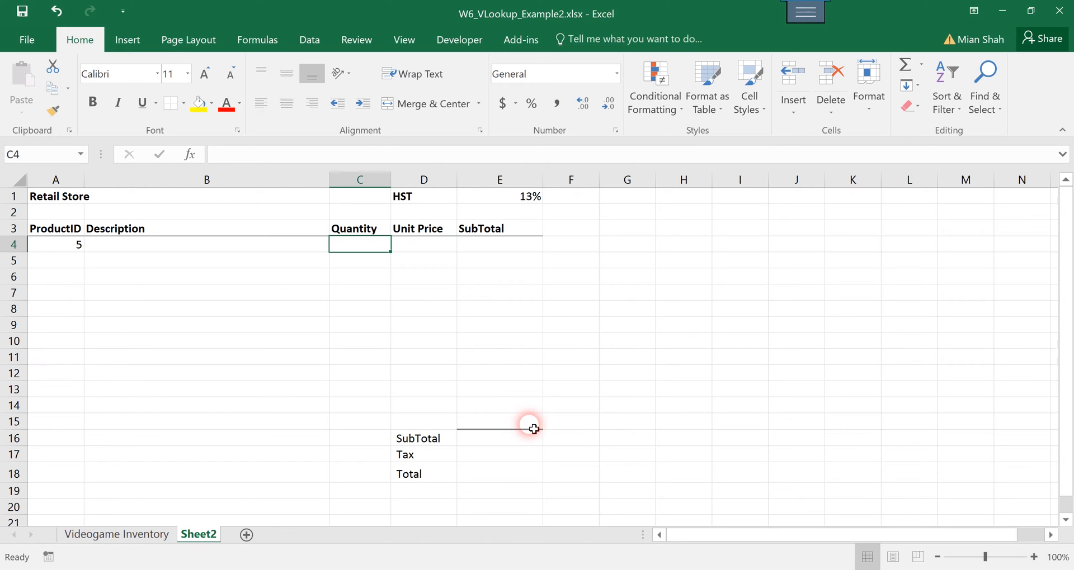
click(423, 444)
click(515, 230)
click(420, 438)
click(522, 230)
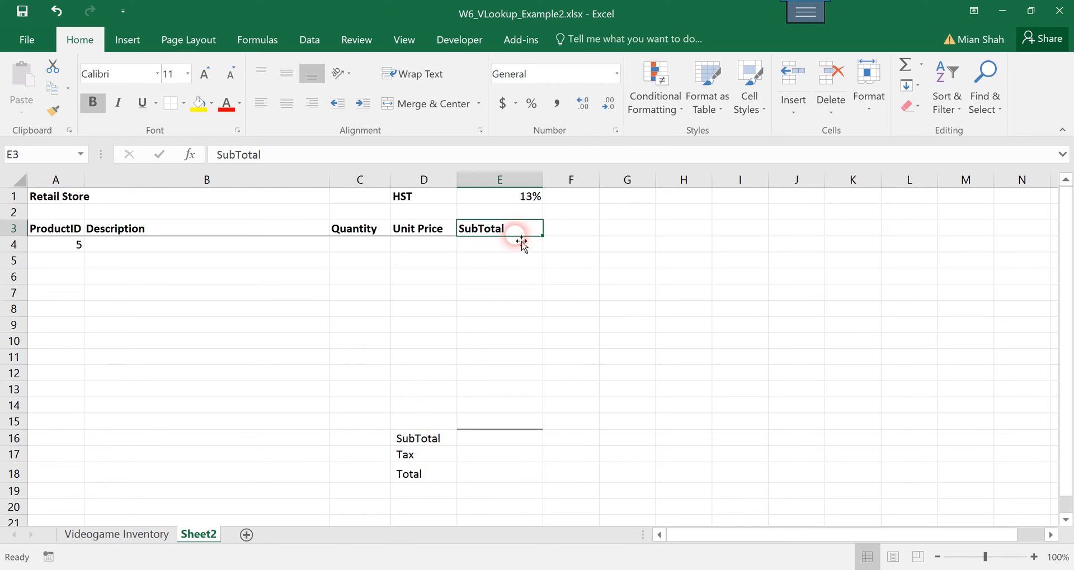
Examine the invoice's SubTotal, Tax and Total rows with the HST rate in E1, and the game table on the Videogame Inventory sheet.
click(420, 439)
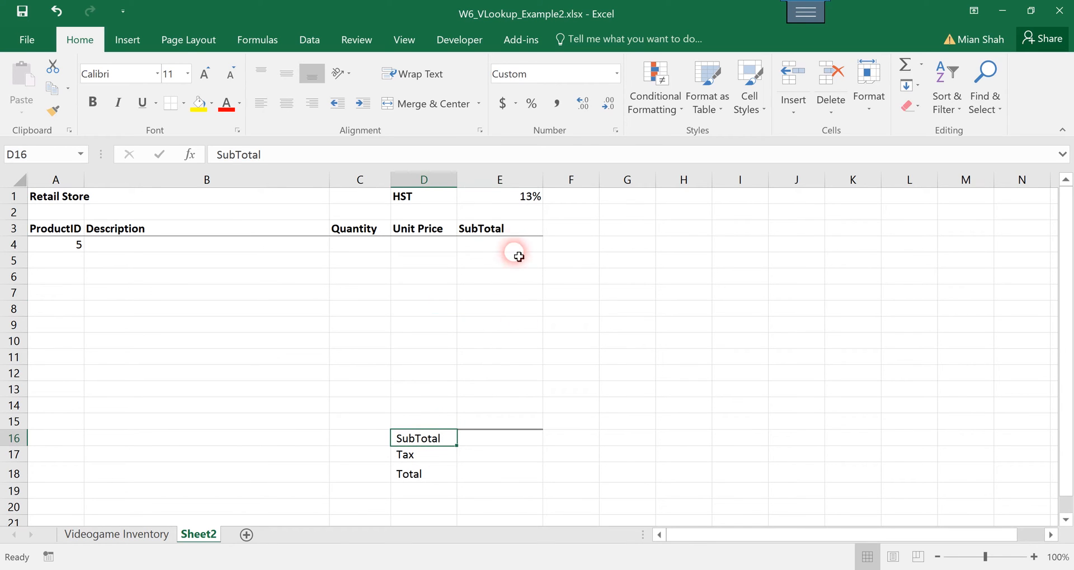
click(537, 249)
drag(538, 255, 528, 425)
click(496, 443)
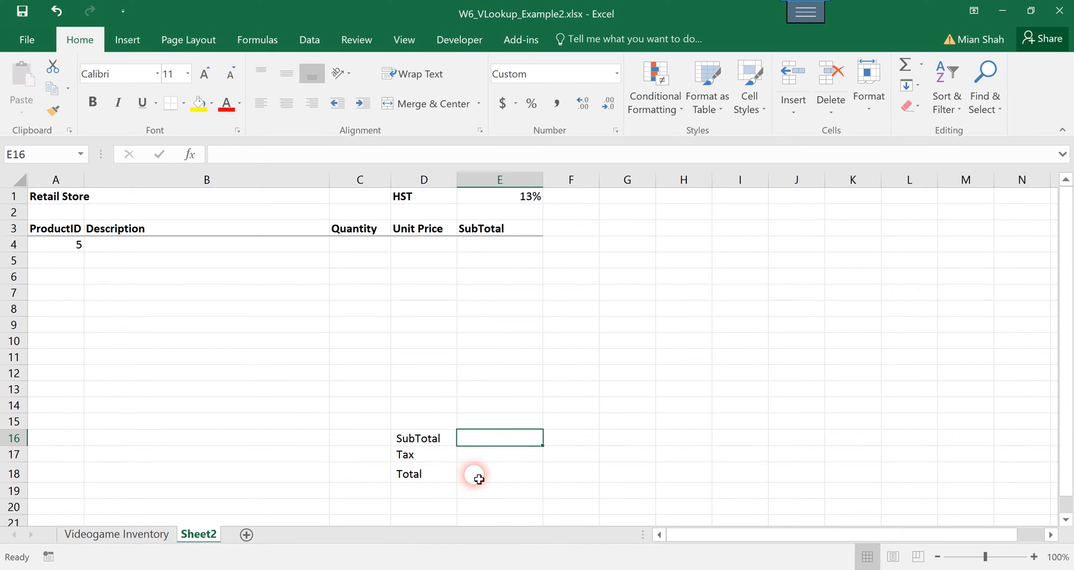
click(493, 458)
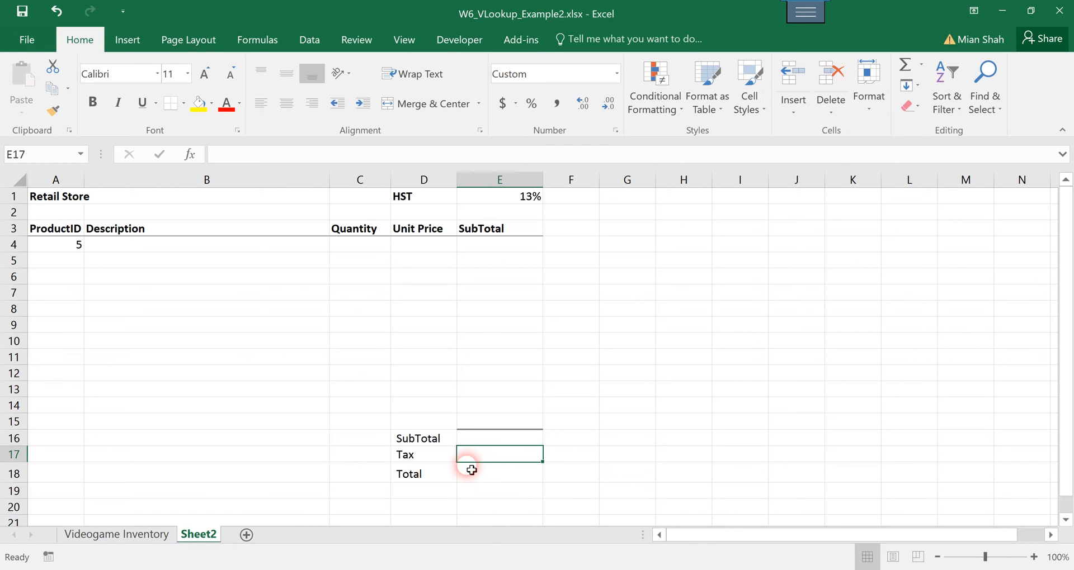
click(497, 439)
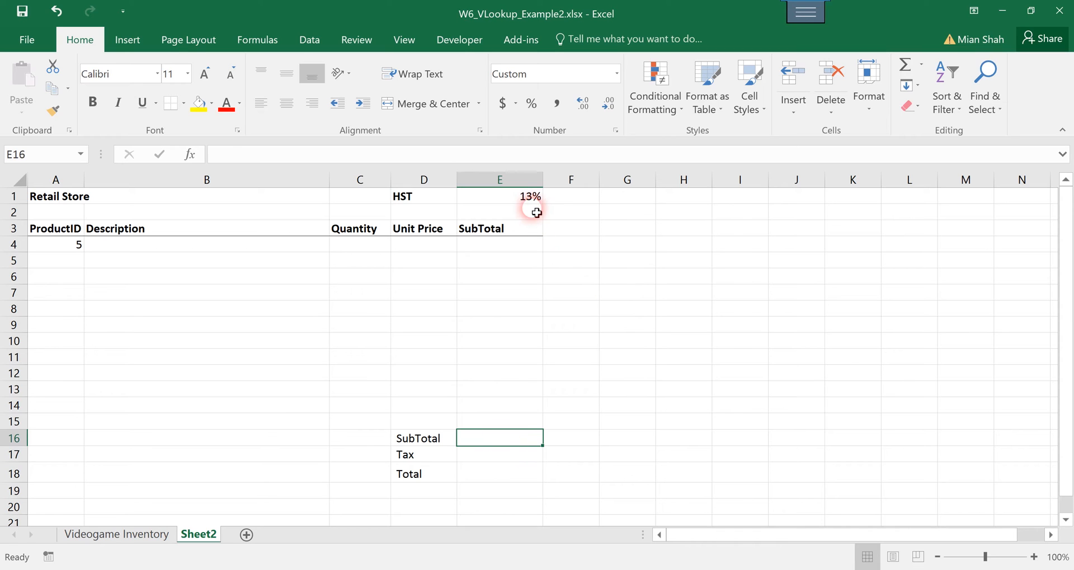
click(518, 195)
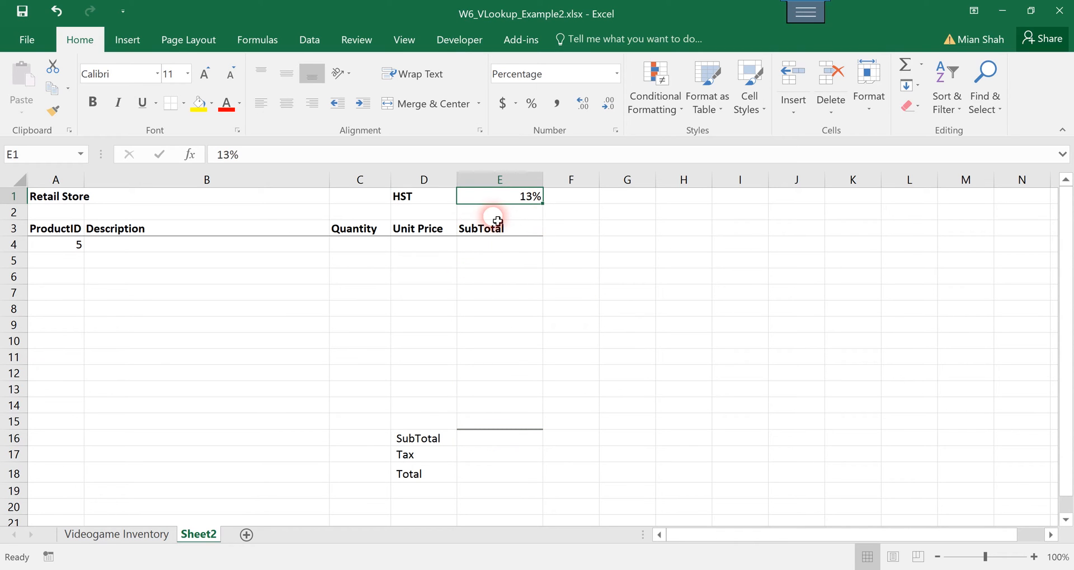
click(493, 454)
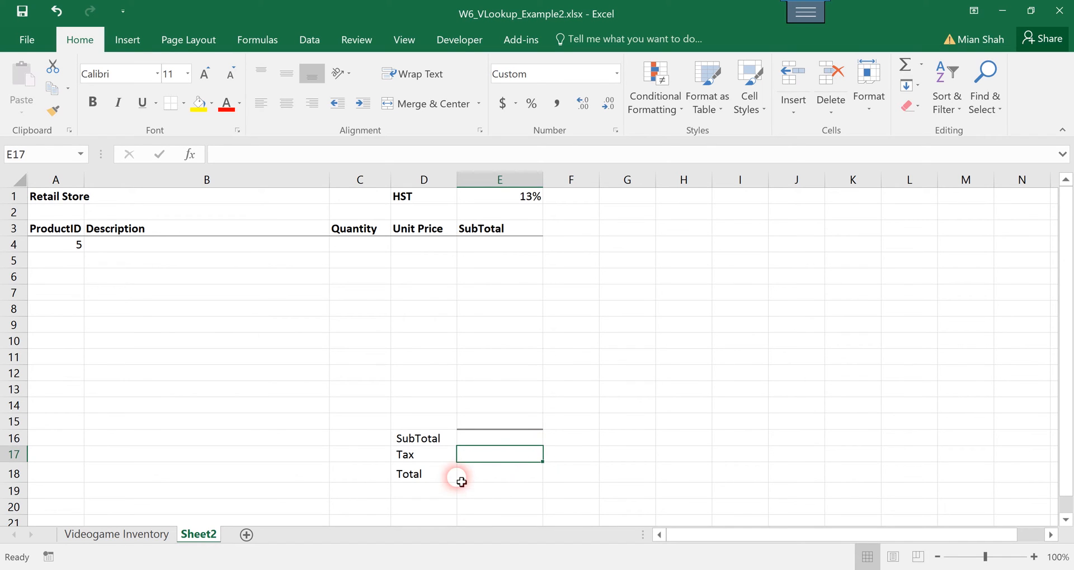
click(479, 482)
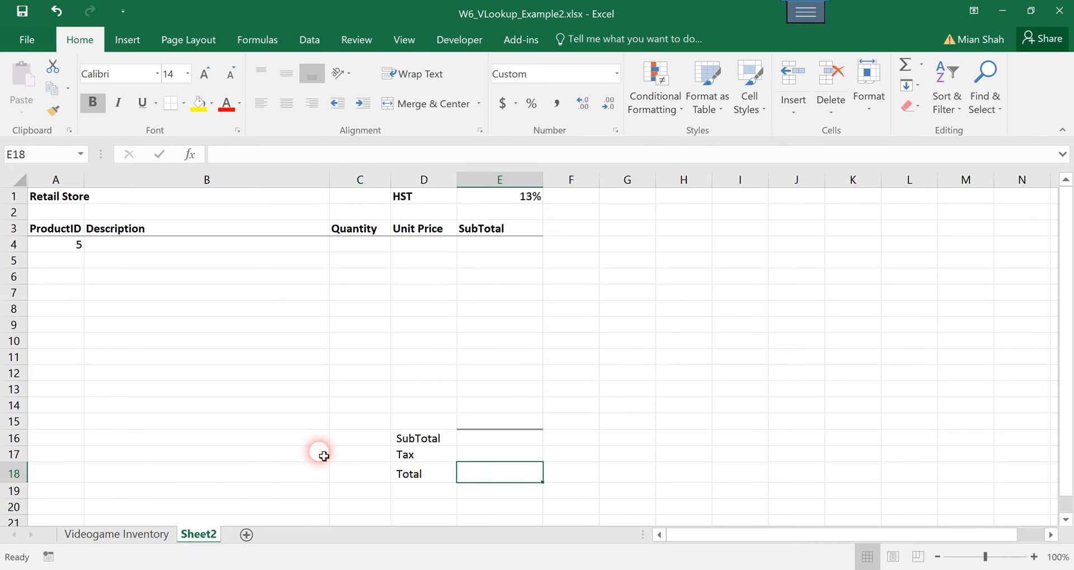
scroll(321, 453, down, 3)
click(147, 534)
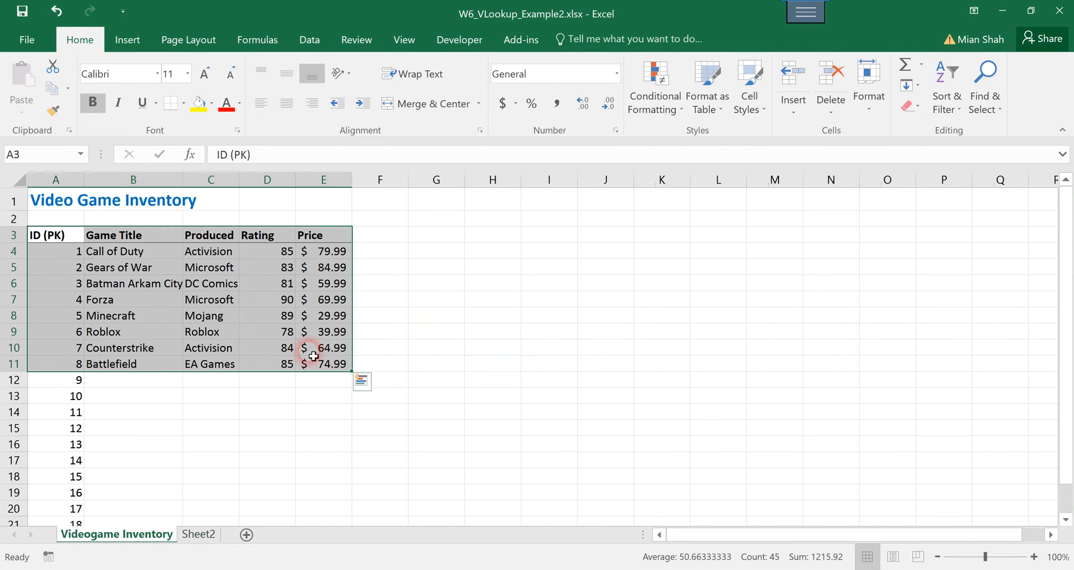
click(218, 492)
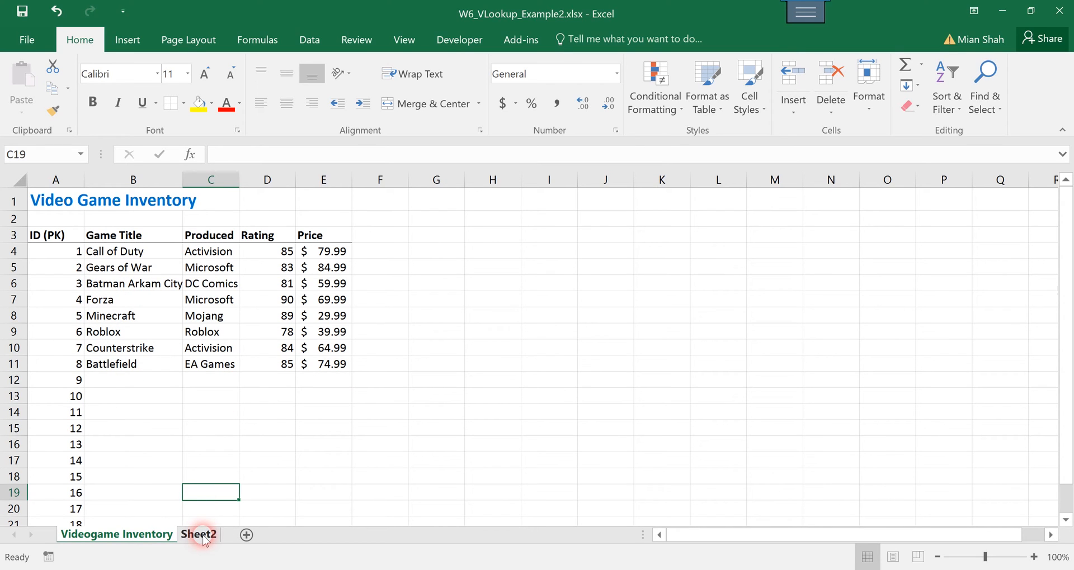
click(179, 536)
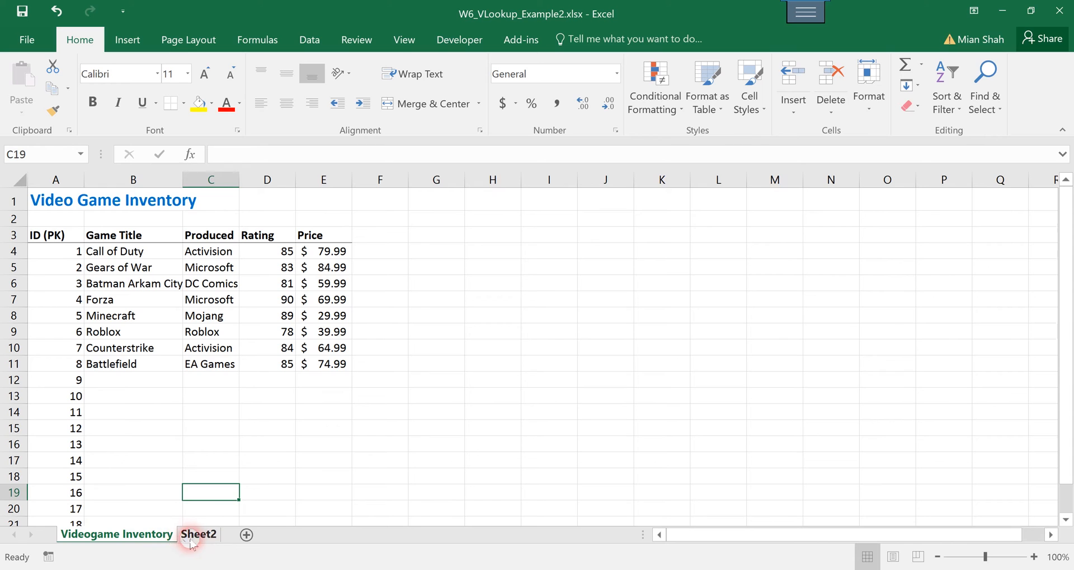
Enter the trial formula =VLOOKUP(E10:E13,'Videogame Inventory'!A3:E11,2,0) in G12 of Sheet2.
click(620, 373)
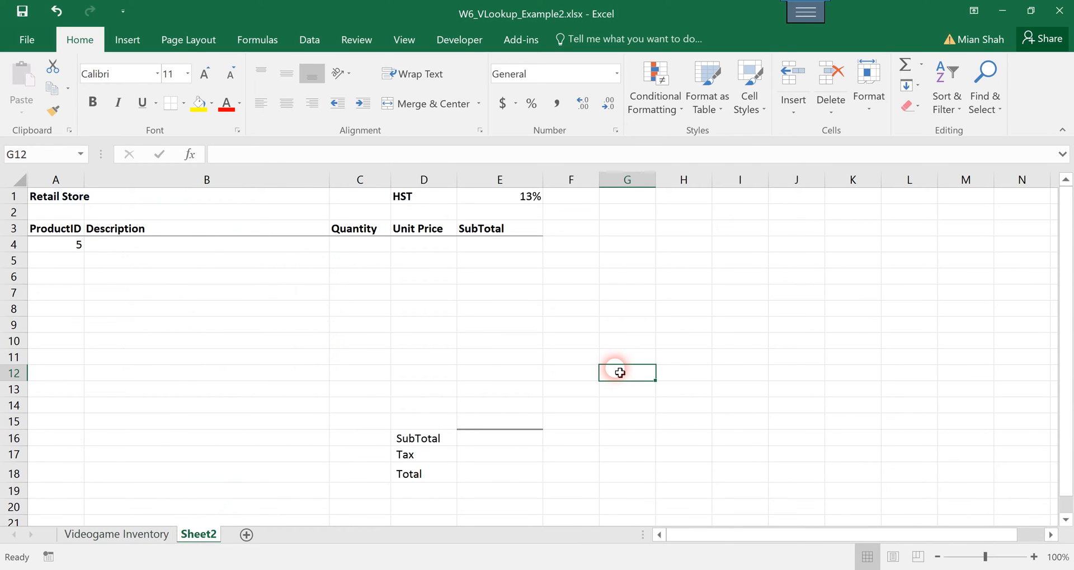
text(=VLOOKUP()
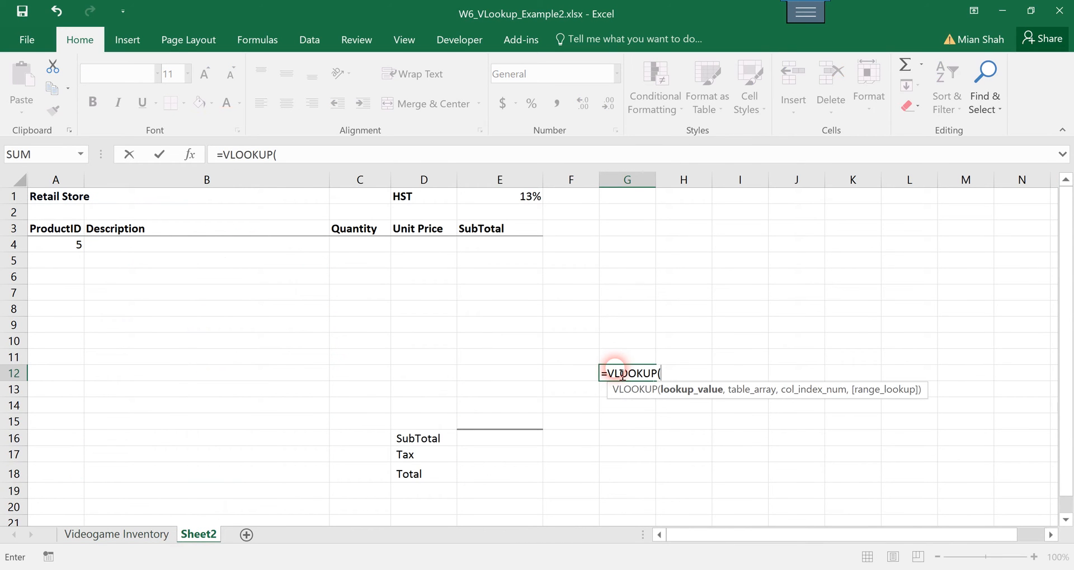
drag(525, 344, 530, 391)
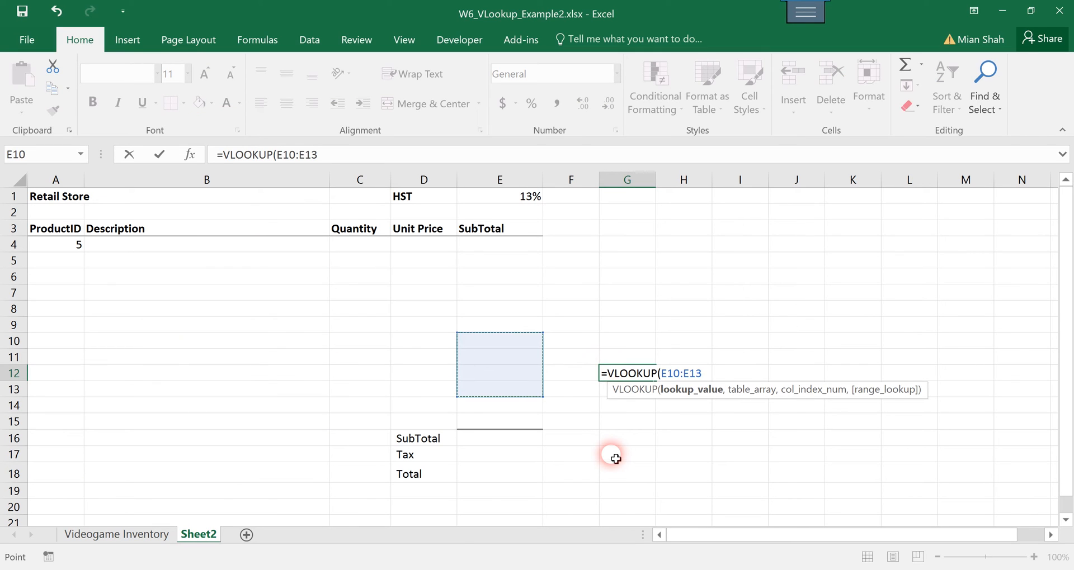
text(,)
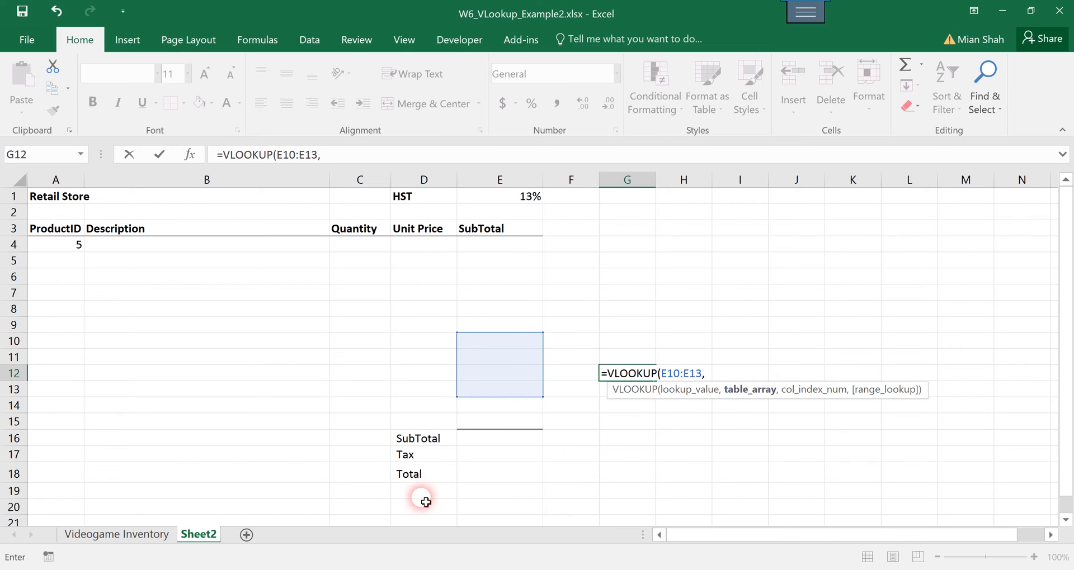
click(118, 535)
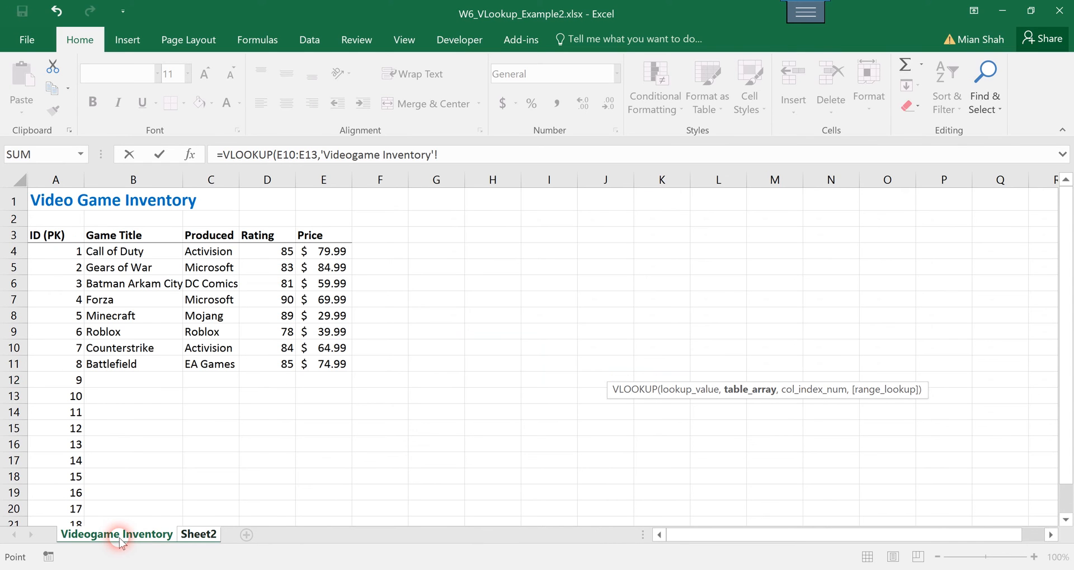
drag(62, 239, 312, 362)
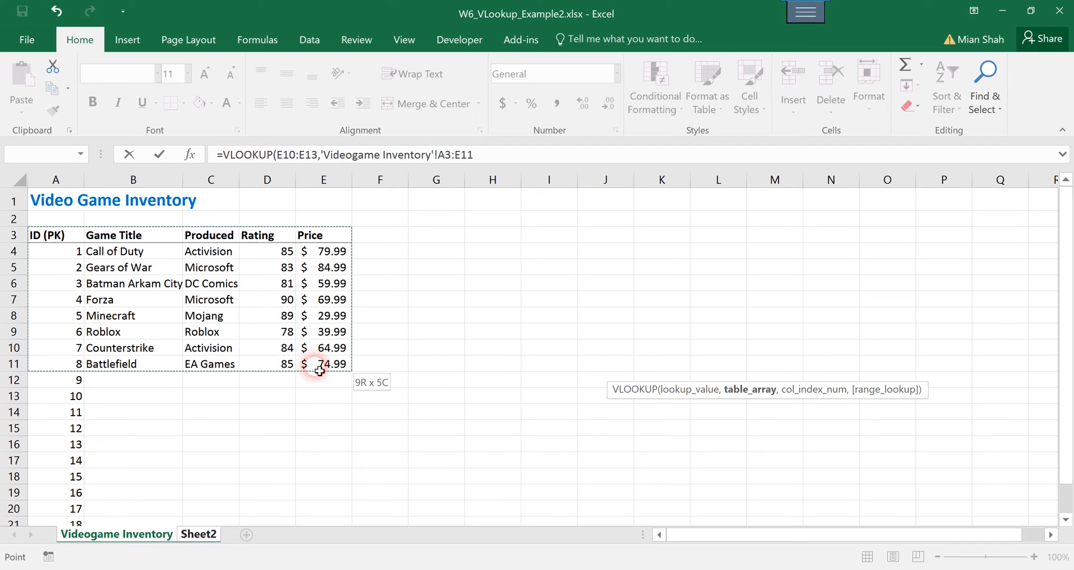
click(486, 155)
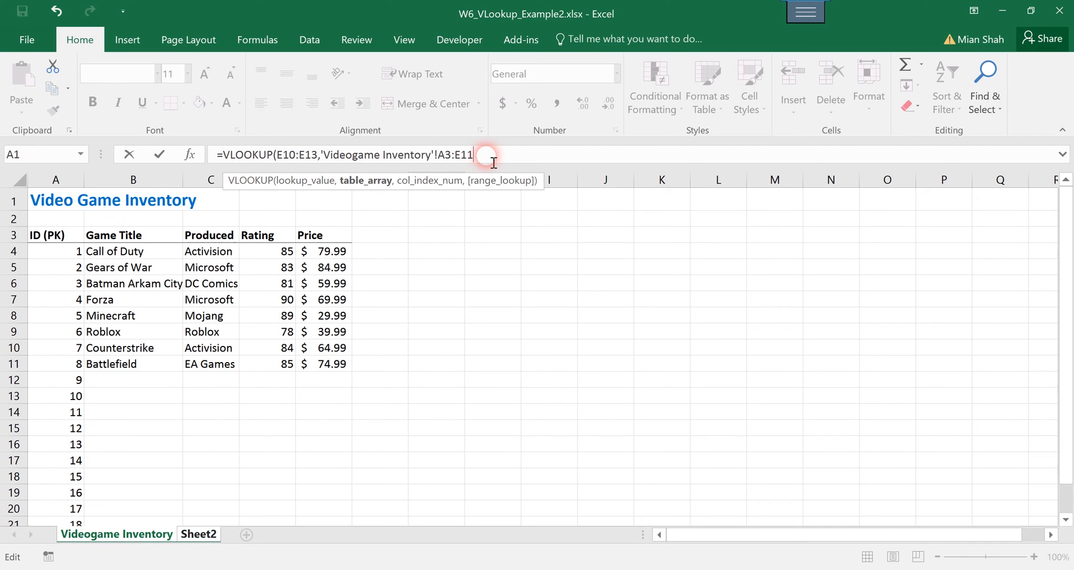
text(,)
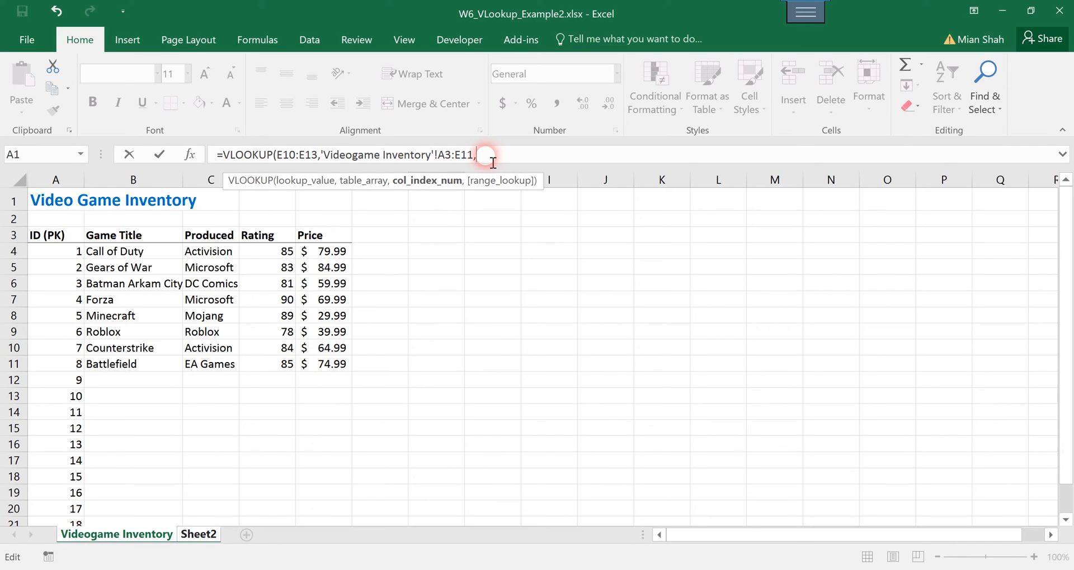
text(2,0)
key(Return)
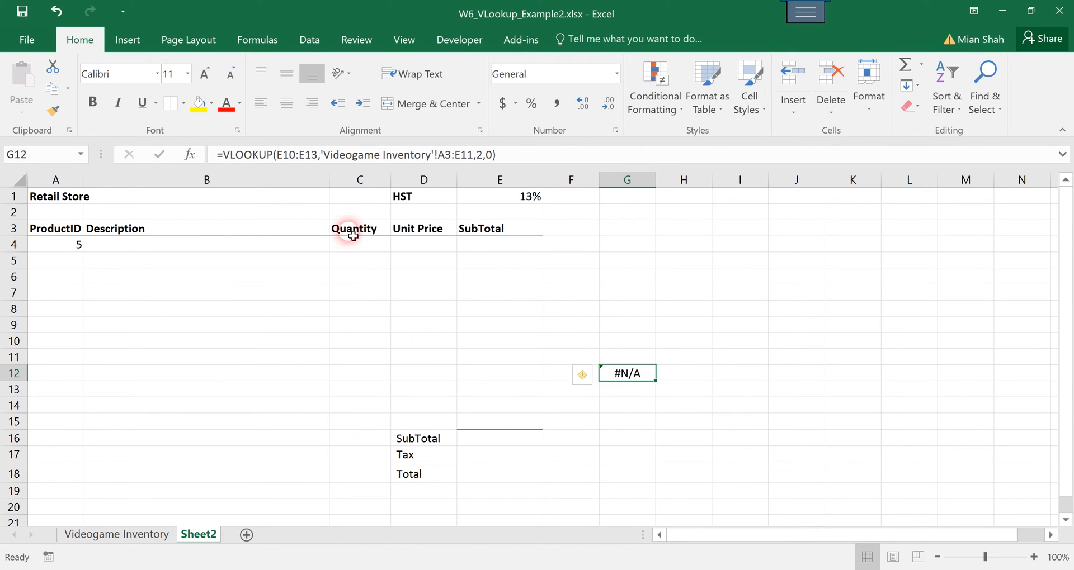
Rewrite the trial formula in G12 as =VLOOKUP(E10:E14,'Videogame Inventory'!A3:E11,2,0), taking the table range from the inventory sheet.
double_click(307, 161)
drag(307, 163, 276, 159)
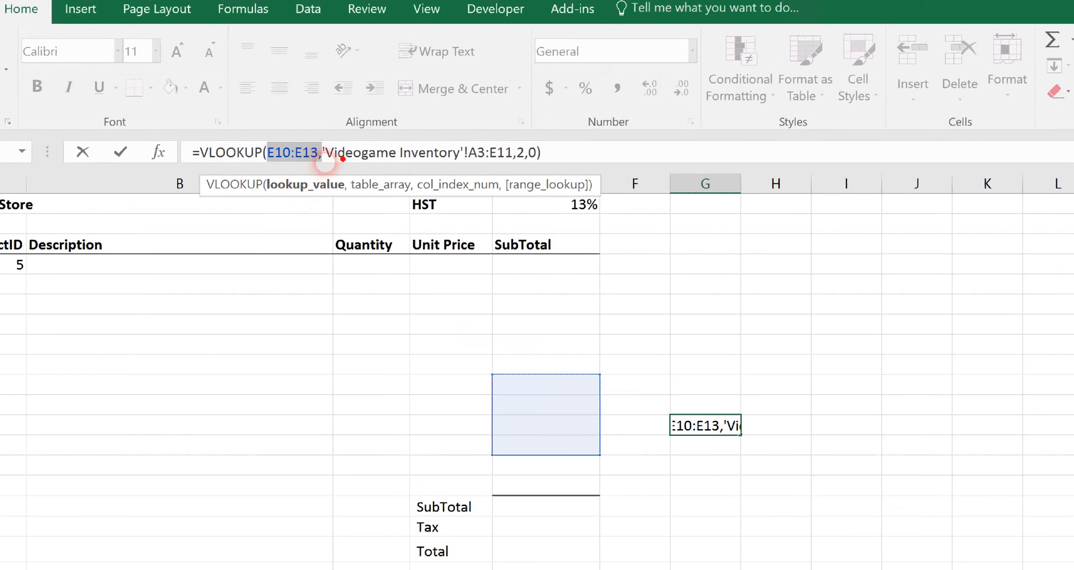
mouse_move(322, 166)
mouse_down()
mouse_move(268, 165)
mouse_move(285, 138)
mouse_move(336, 168)
mouse_up()
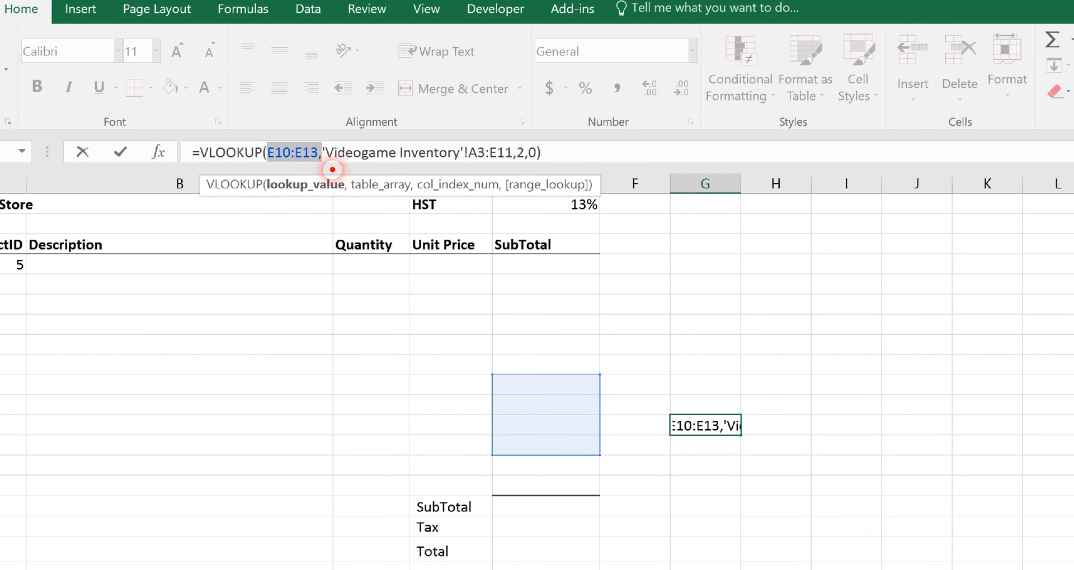
drag(326, 167, 468, 167)
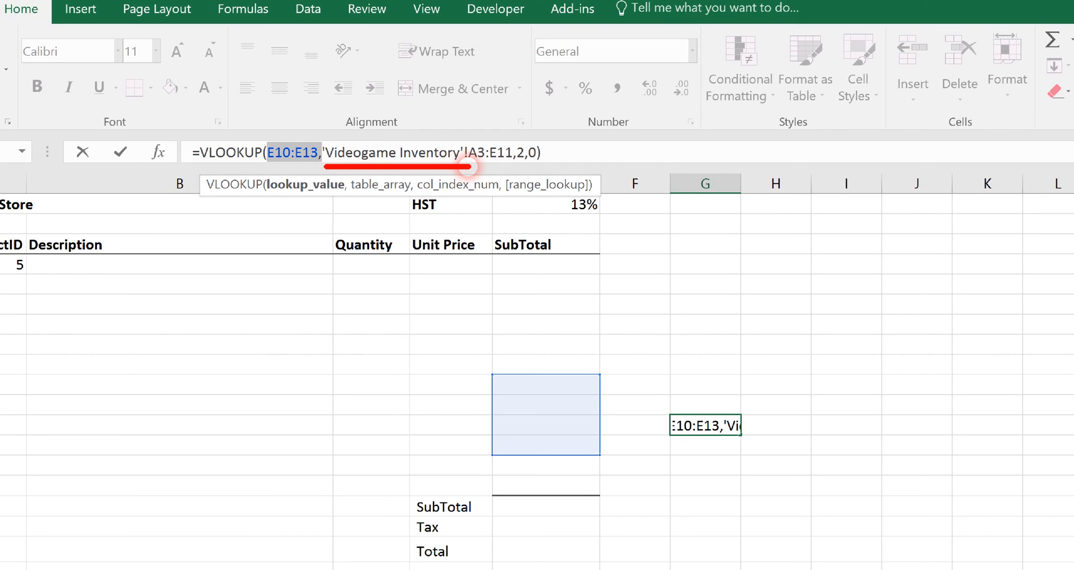
mouse_move(478, 166)
mouse_down()
mouse_move(514, 166)
mouse_move(463, 136)
mouse_move(458, 165)
mouse_up()
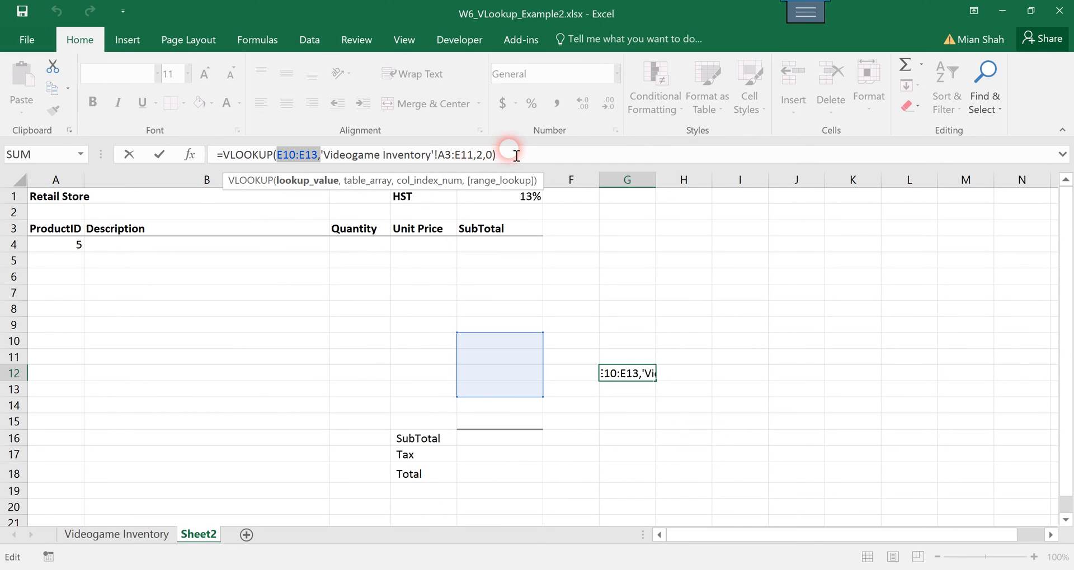
drag(516, 156, 280, 158)
key(BackSpace)
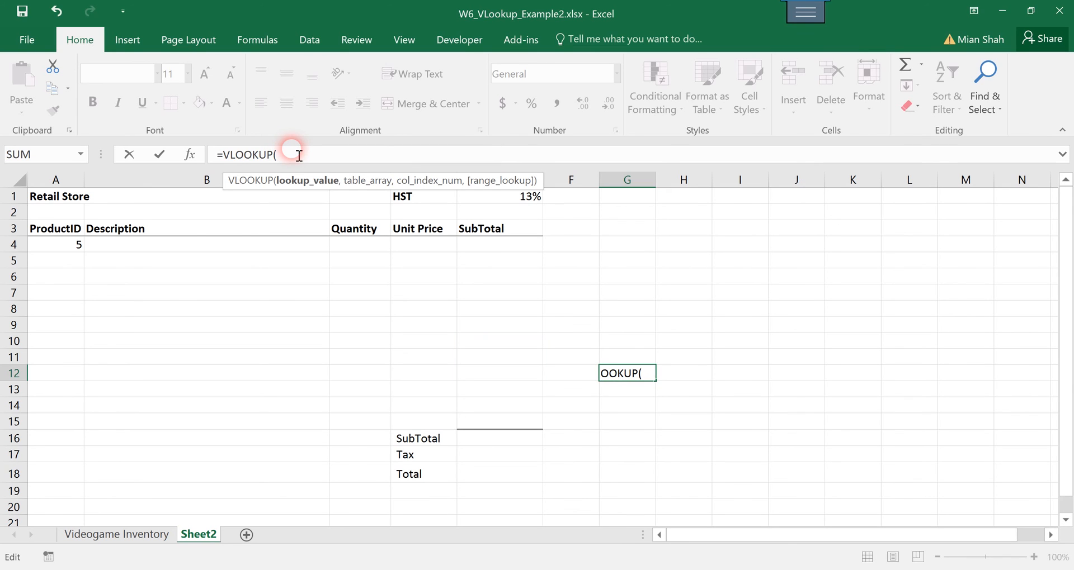
drag(497, 340, 527, 407)
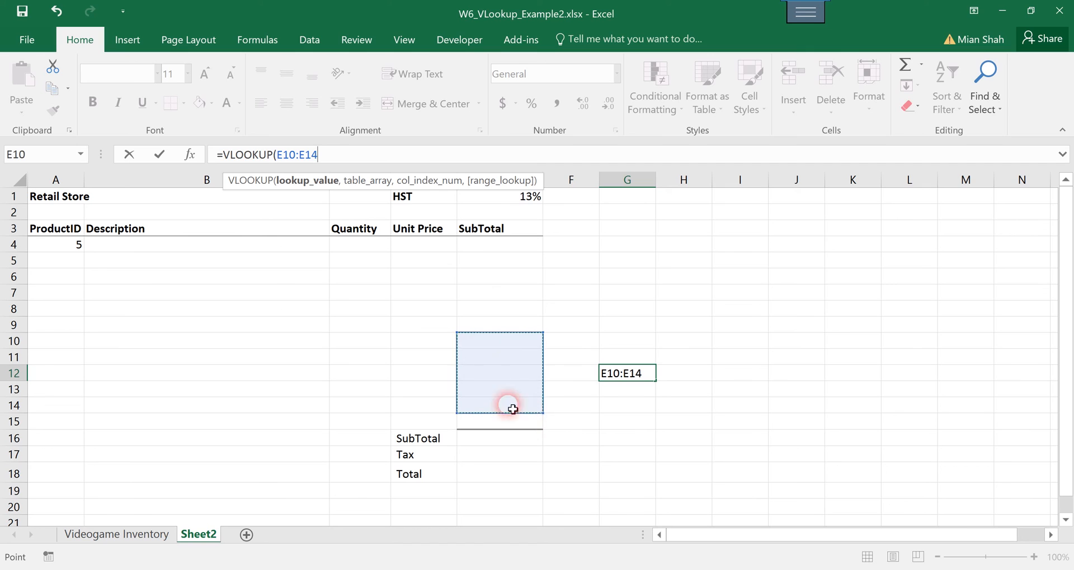
text(,)
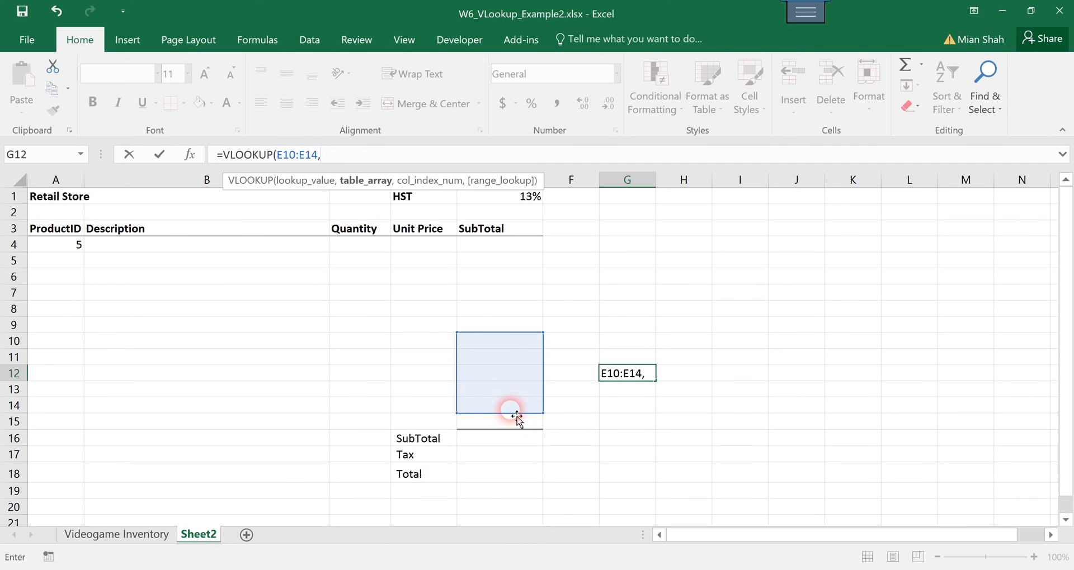
click(155, 534)
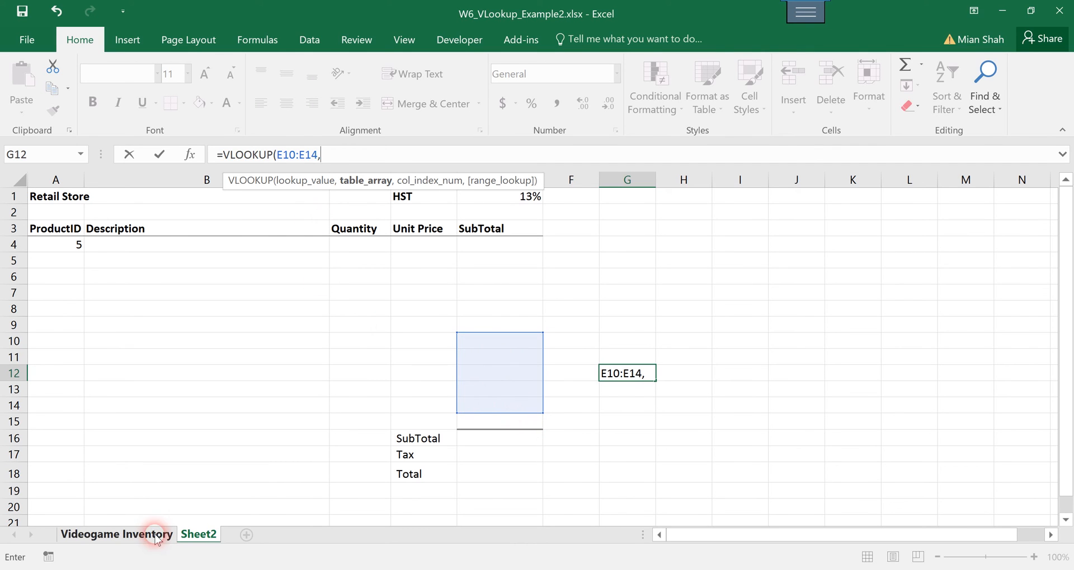
drag(56, 234, 306, 364)
text(,2,)
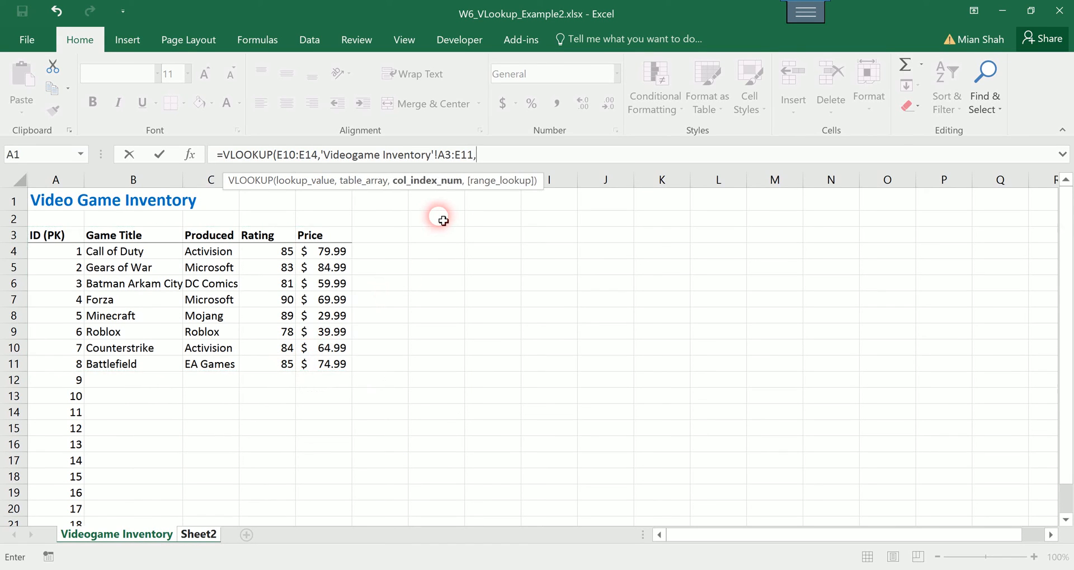
key(Return)
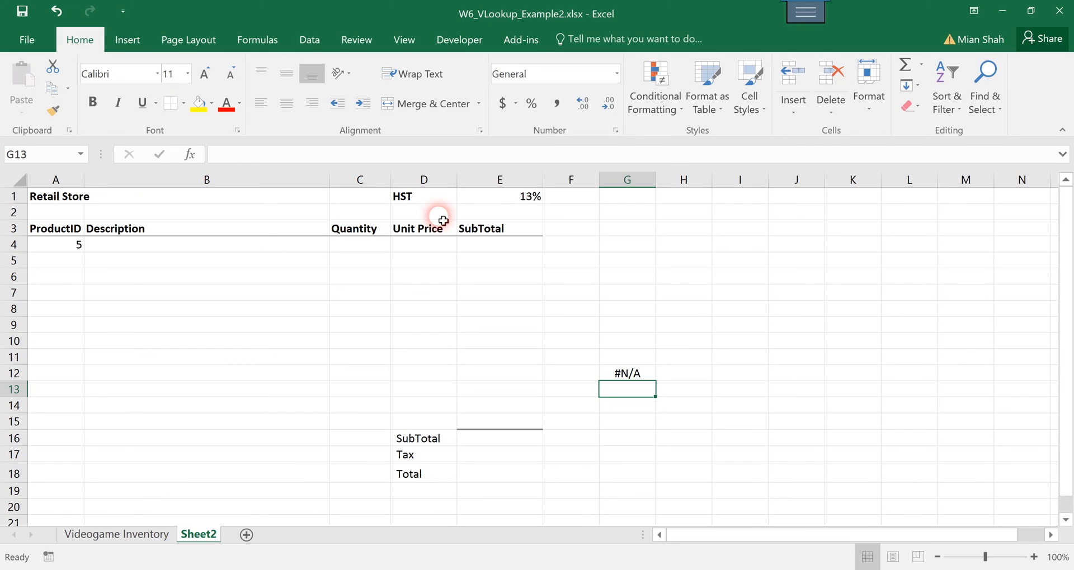
Examine the 'Videogame Inventory'! sheet reference inside the VLOOKUP formula in G12.
click(618, 375)
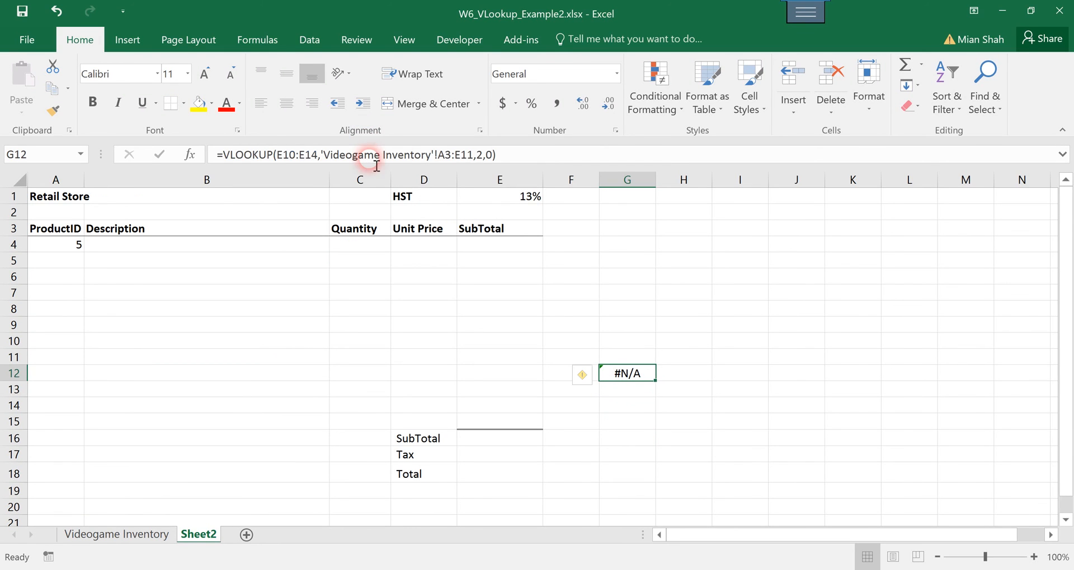
click(438, 157)
drag(439, 158, 323, 158)
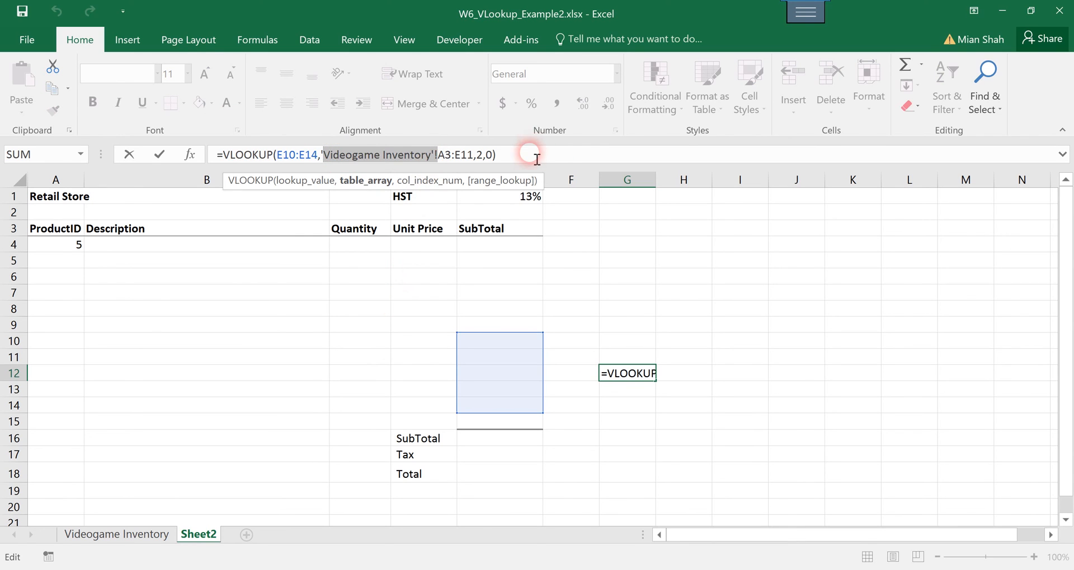
click(554, 157)
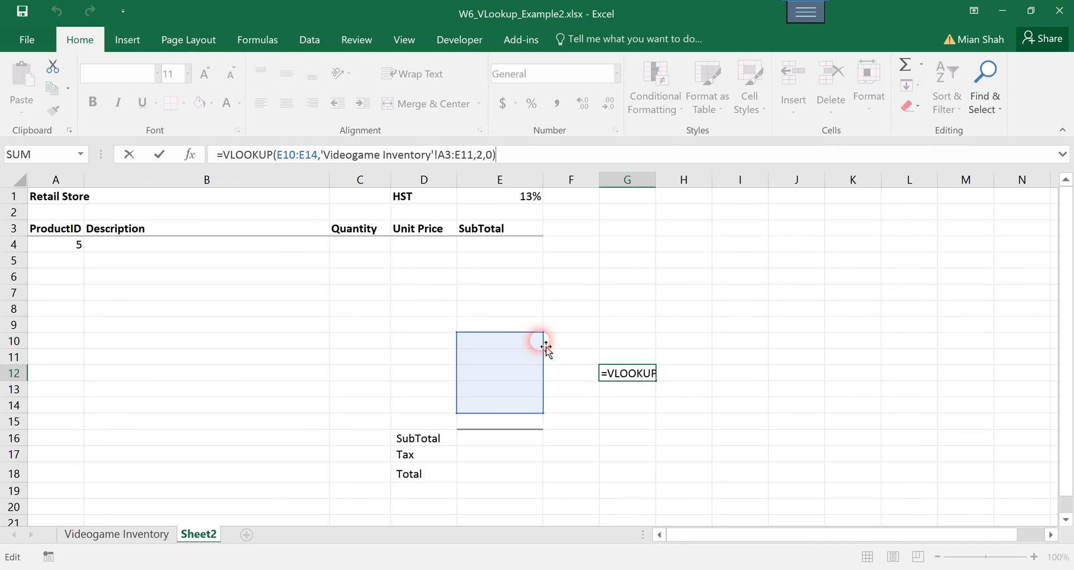
click(708, 310)
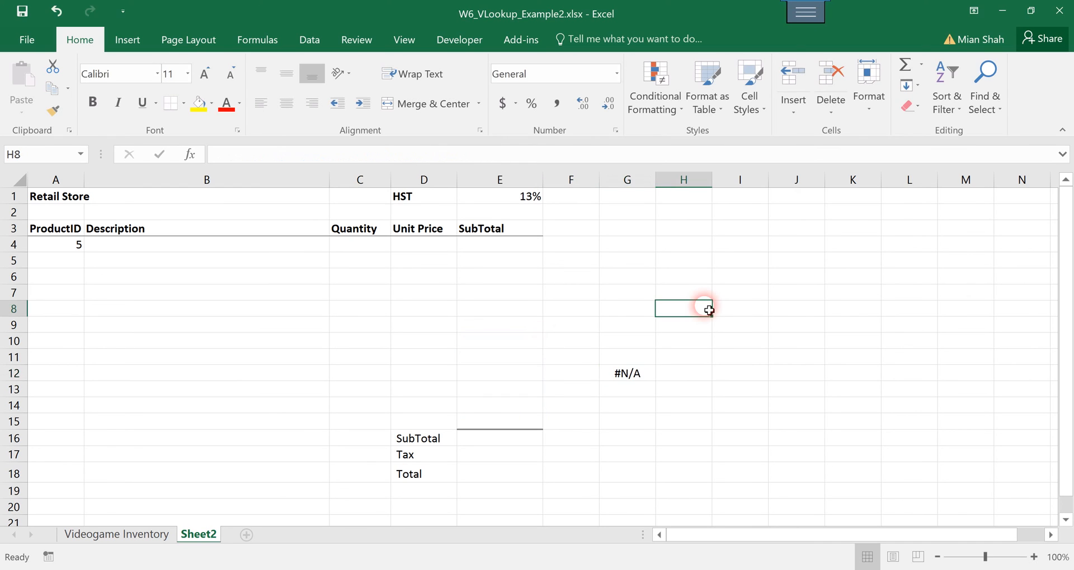
Clear cells F10:H19 on Sheet2 to remove the trial VLOOKUP formula.
click(146, 536)
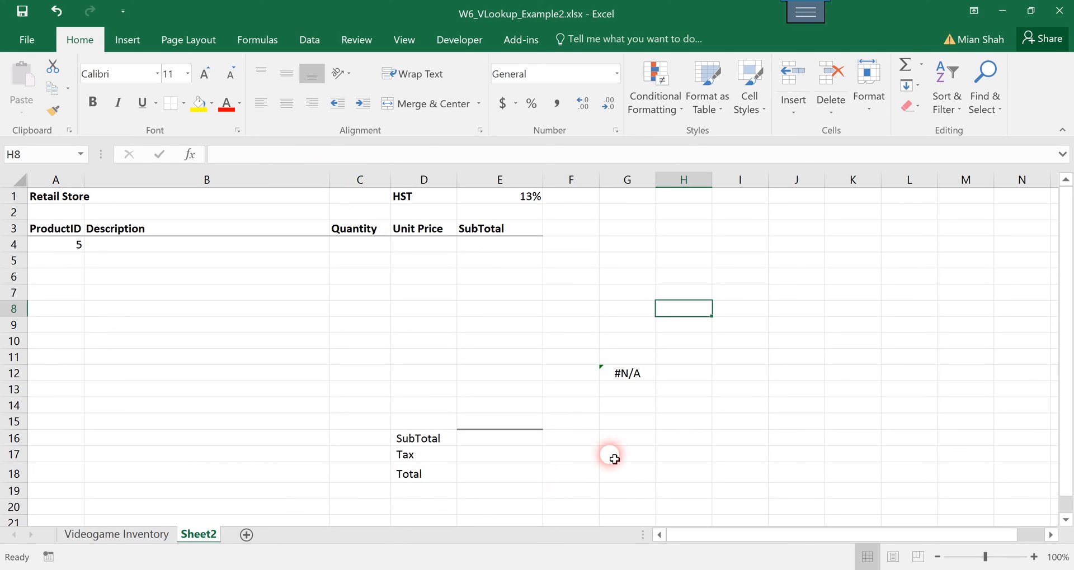
key(Down)
key(Down)
drag(707, 492, 597, 344)
key(Delete)
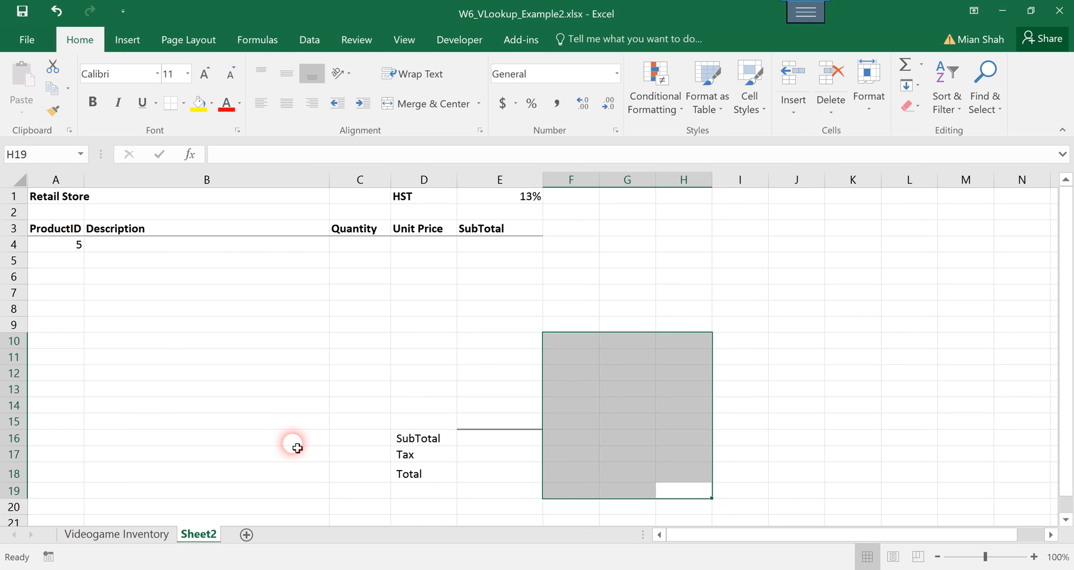
click(522, 477)
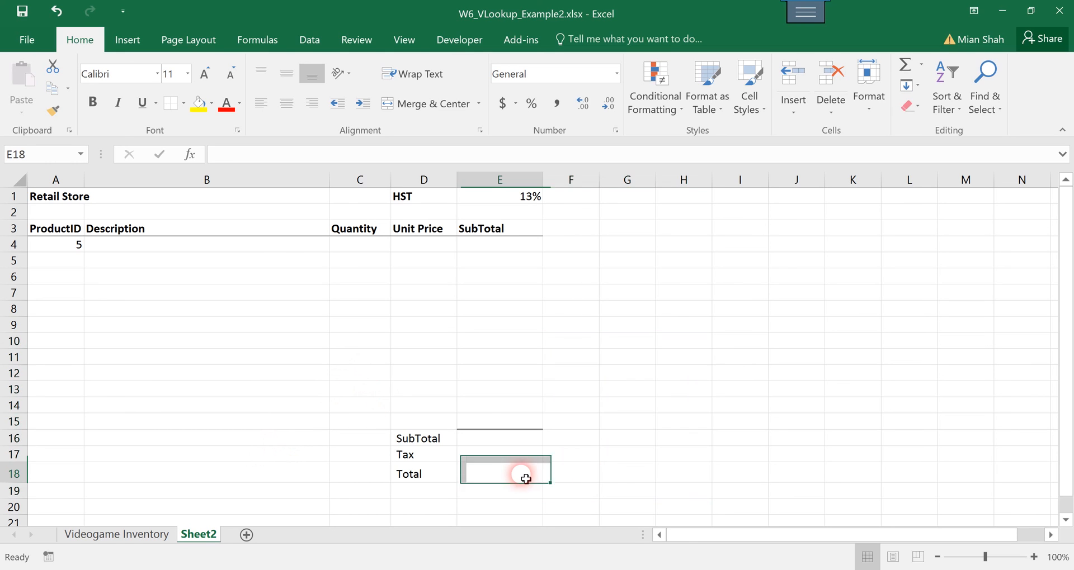
drag(665, 473, 582, 388)
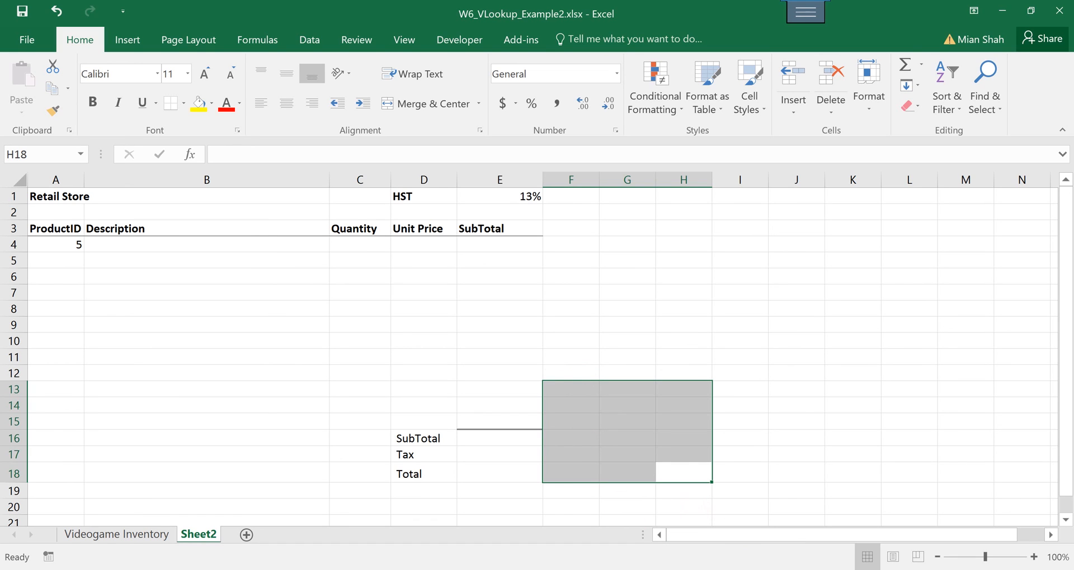
click(750, 361)
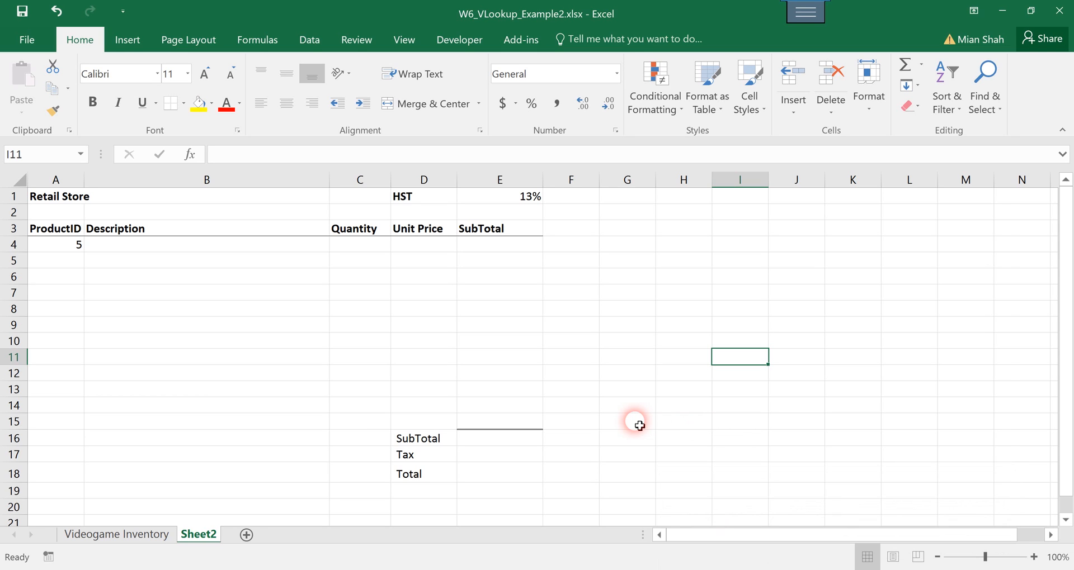
key(alt)
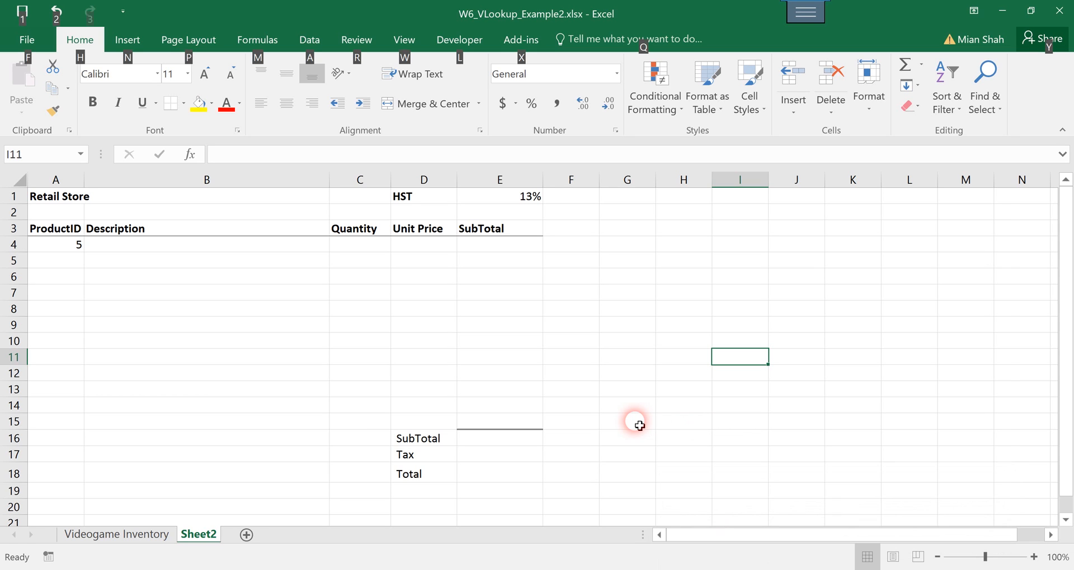